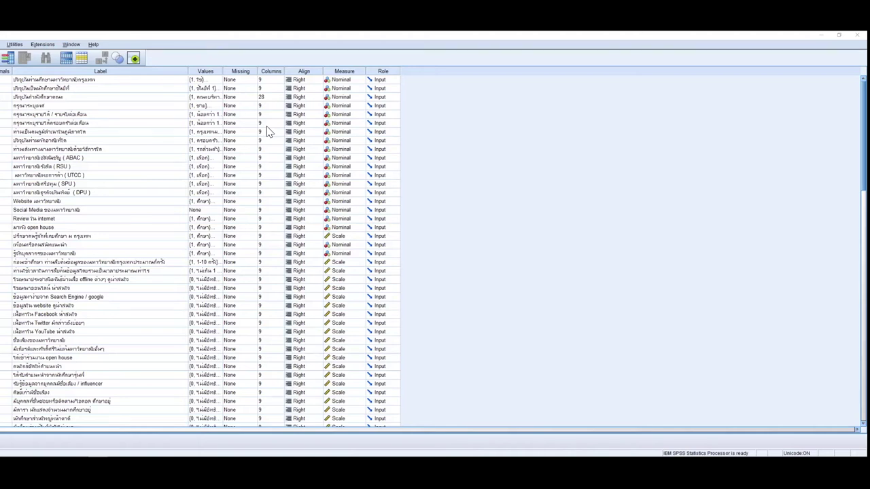
pyautogui.moveTo(268, 127); pyautogui.dragTo(272, 175)
pyautogui.rightClick(275, 177)
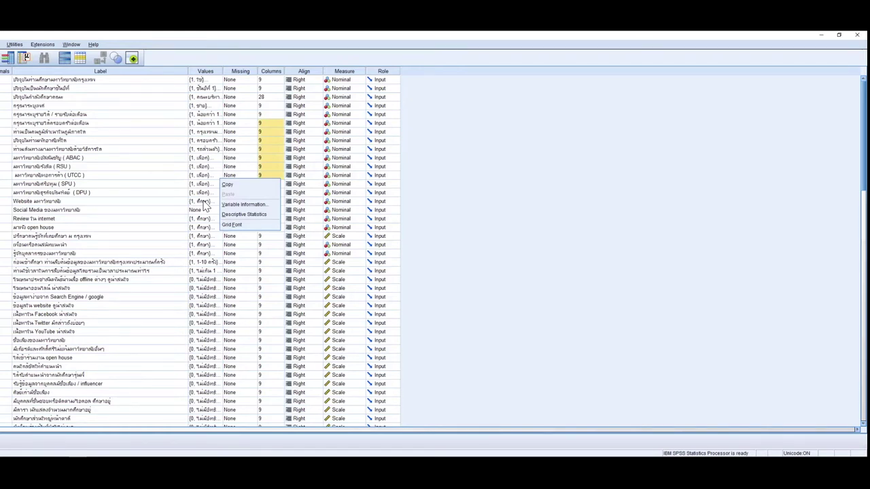
pyautogui.click(48, 176)
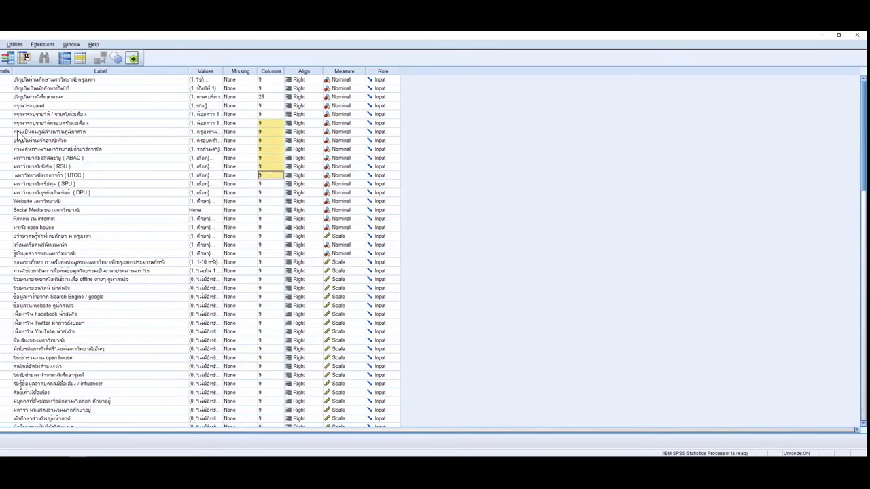
# Examine the communication, reputation and fund-and-infrastructure item groups in the variable list, highlighting each group in turn
pyautogui.hscroll(-3, 258, 252)
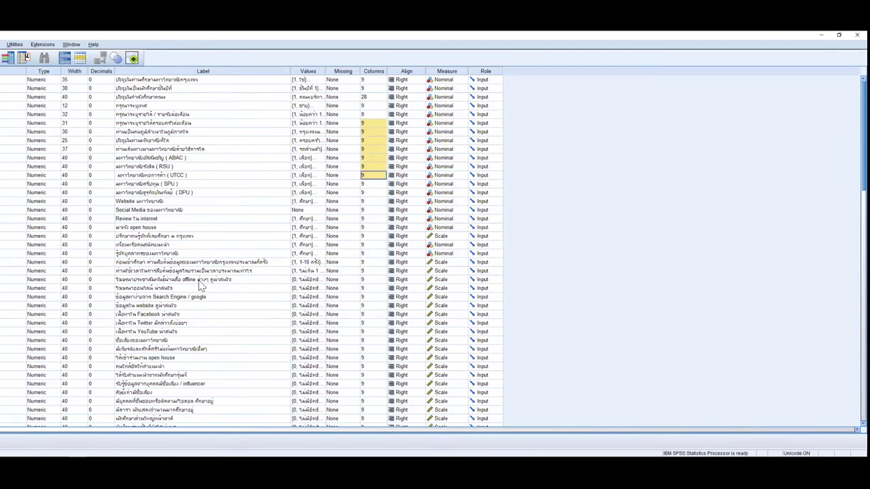
pyautogui.hscroll(-1, 214, 286)
pyautogui.moveTo(15, 279); pyautogui.dragTo(15, 351)
pyautogui.scroll(-4, 15, 351)
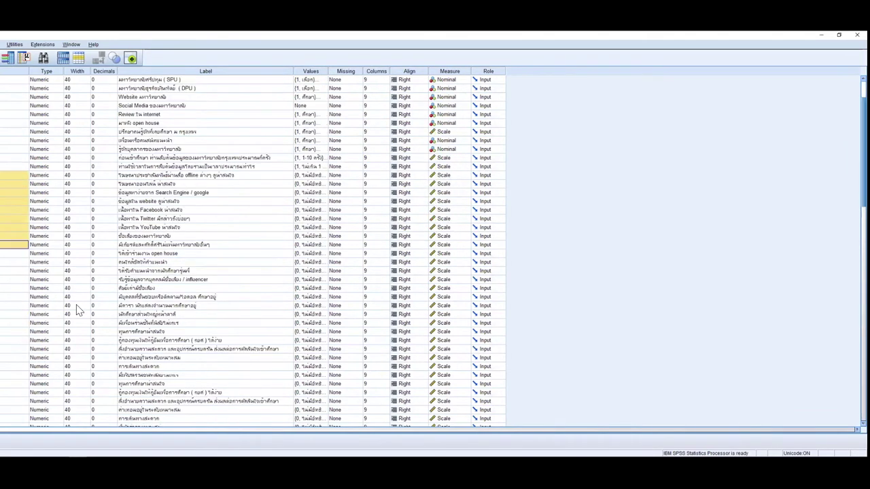
pyautogui.moveTo(15, 306); pyautogui.dragTo(15, 253)
pyautogui.hotkey('shift', 'Down')
pyautogui.hotkey('shift', 'Down')
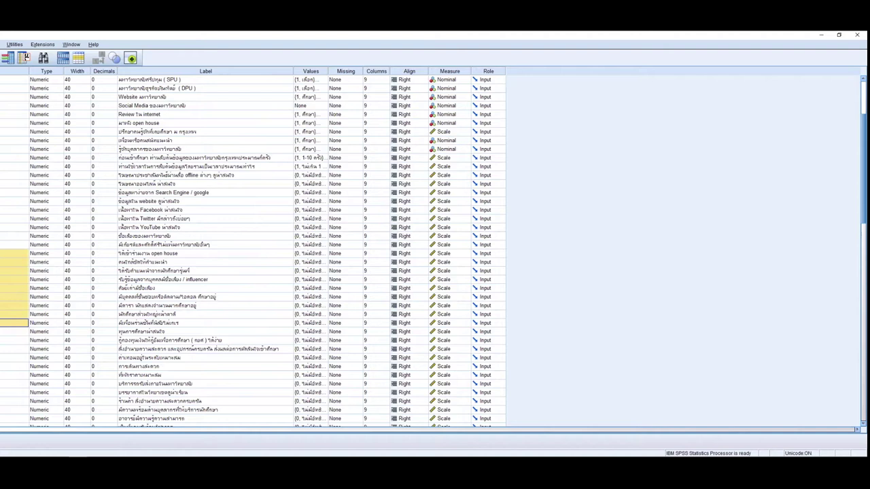
pyautogui.moveTo(89, 456)
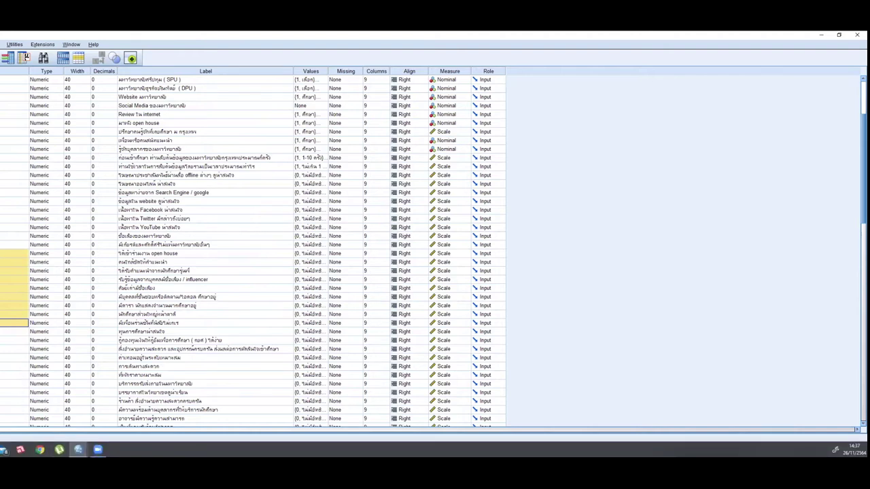
pyautogui.moveTo(14, 332); pyautogui.dragTo(14, 401)
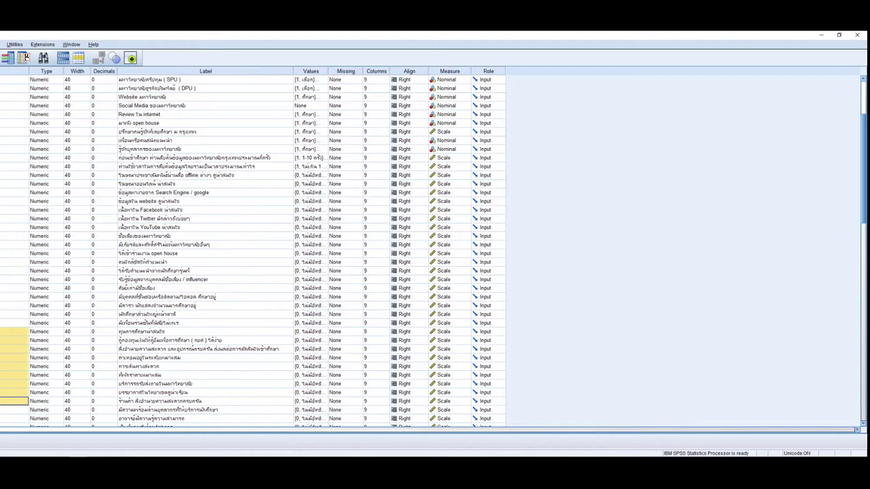
# Examine the academic and emotional item groups further down the variable list, highlighting each group in turn
pyautogui.scroll(-4, 183, 228)
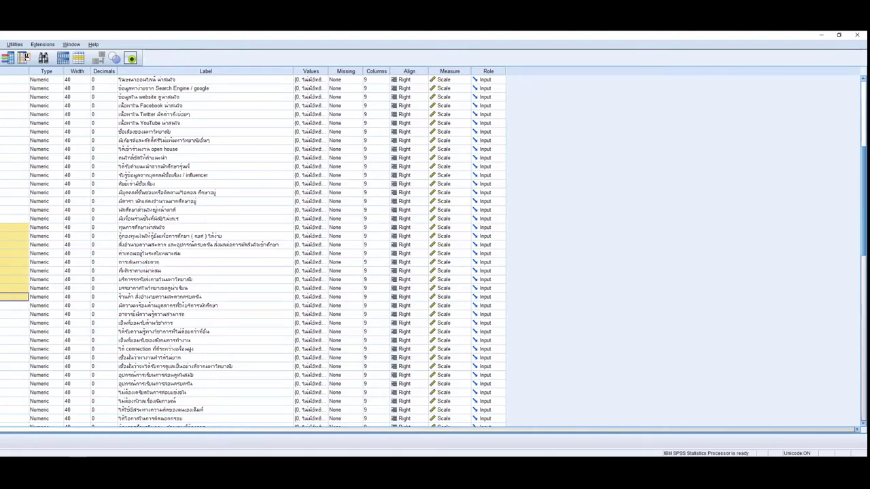
pyautogui.press('Down')
pyautogui.hotkey('shift', 'Down')
pyautogui.hotkey('shift', 'Down')
pyautogui.hotkey('shift', 'Down')
pyautogui.hotkey('shift', 'Down')
pyautogui.hotkey('shift', 'Down')
pyautogui.hotkey('shift', 'Down')
pyautogui.hotkey('shift', 'Down')
pyautogui.hotkey('shift', 'Down')
pyautogui.hotkey('shift', 'Down')
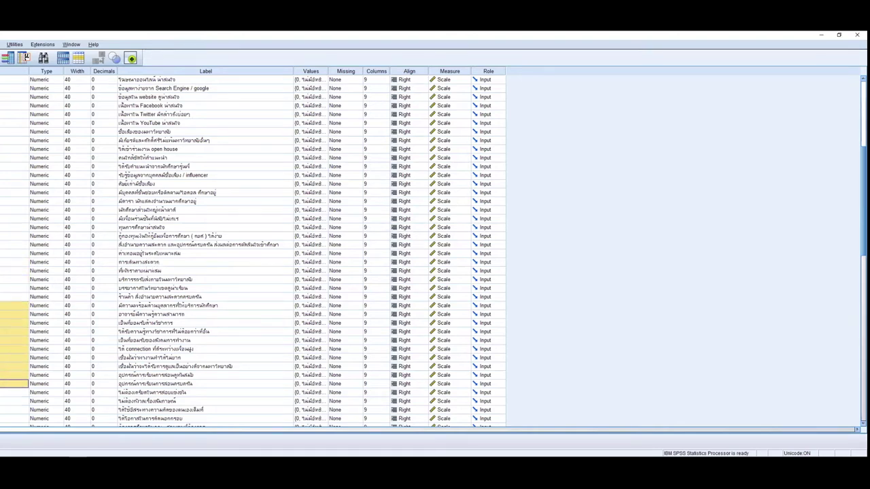
pyautogui.scroll(-4, 60, 325)
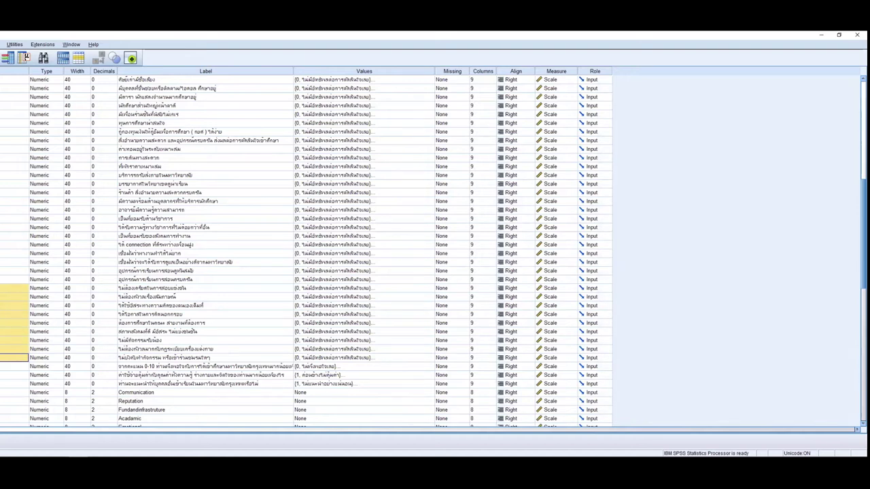
# Switch to the Excel workbook BU selection factor and review its descriptive statistics, selection factor charts and rotated component matrix
pyautogui.click(24, 57)
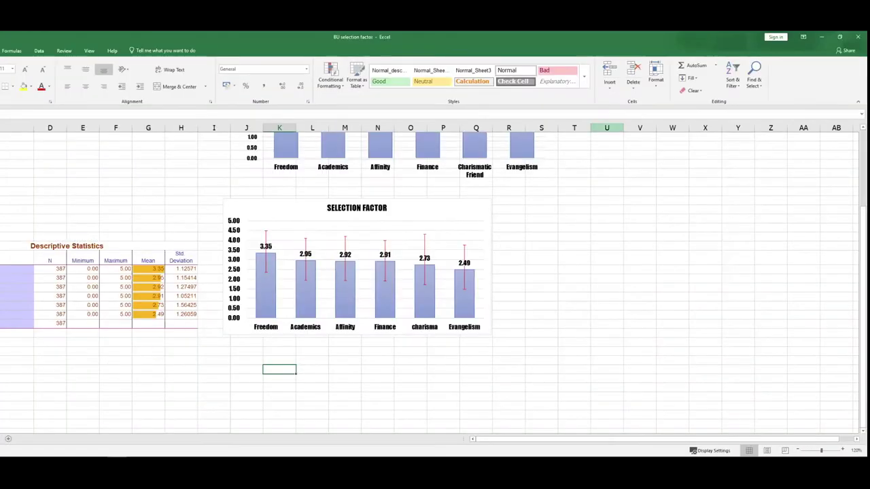
pyautogui.scroll(1, 364, 270)
pyautogui.scroll(3, 364, 270)
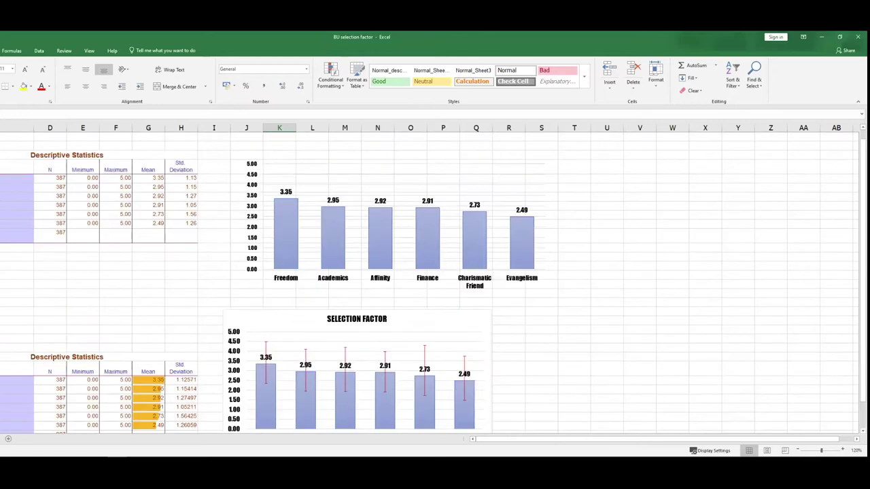
pyautogui.hotkey('ctrl', 'pagedown')
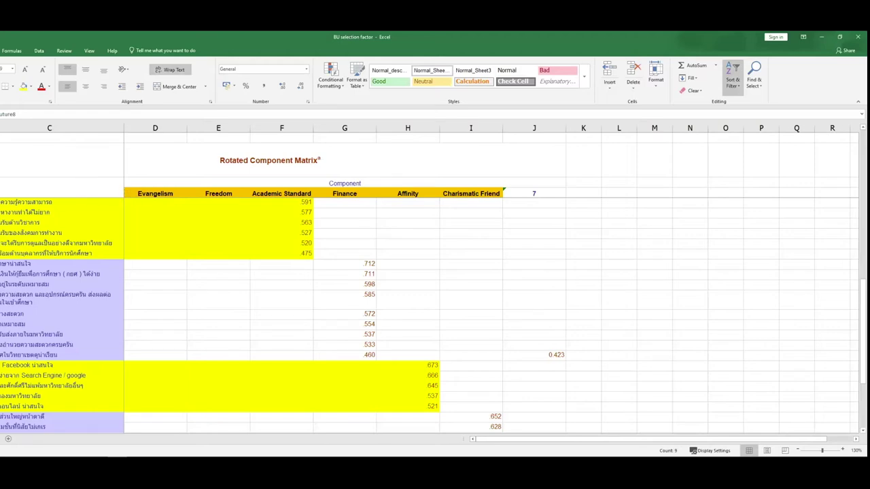
# Return to SPSS and examine the variables labelled Communication through Emotional and the recommendation question above them
pyautogui.hotkey('alt', 'Tab')
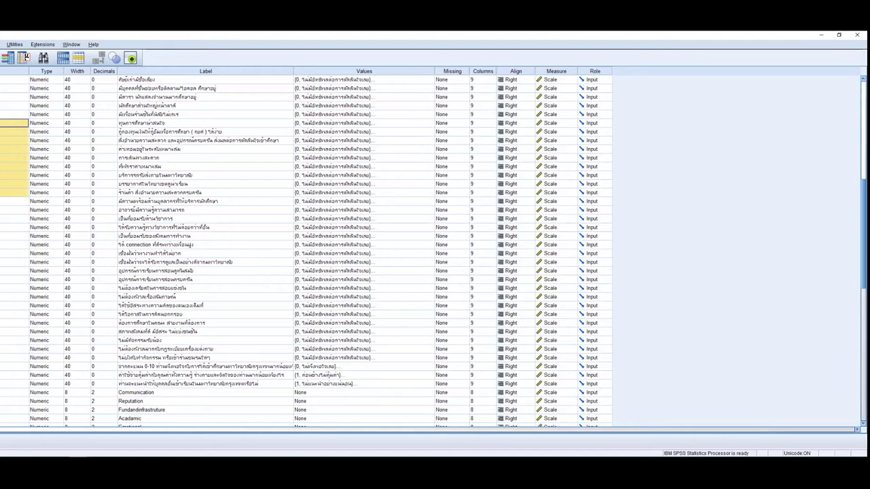
pyautogui.scroll(-6, 306, 252)
pyautogui.moveTo(13, 227); pyautogui.dragTo(13, 270)
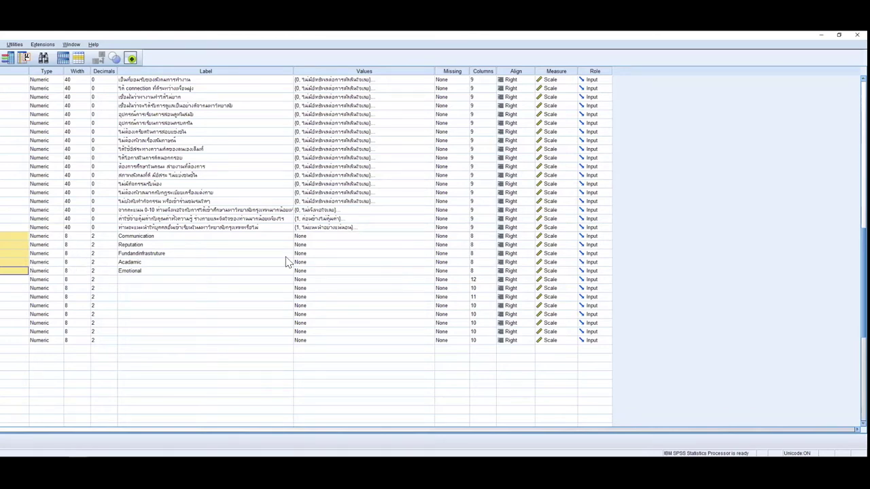
pyautogui.click(172, 228)
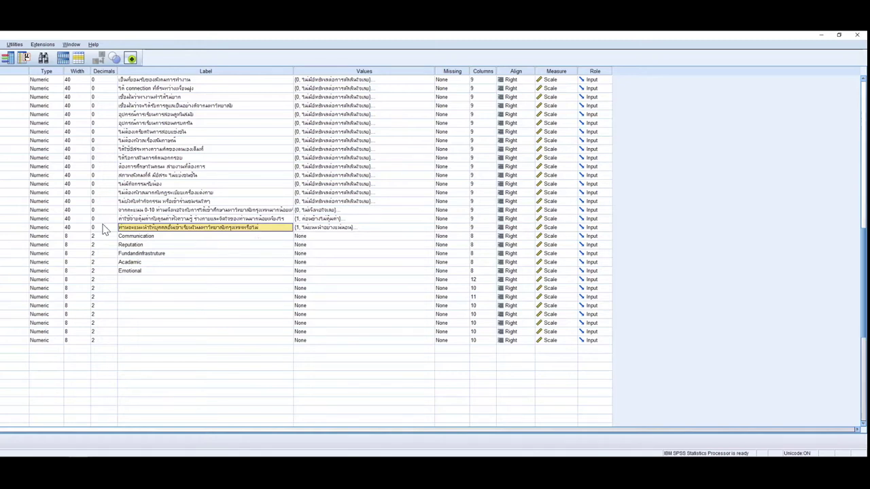
# Highlight the full block of influence-rating items in the variable list, from the offline advertising item to the last emotional item
pyautogui.scroll(4, 144, 210)
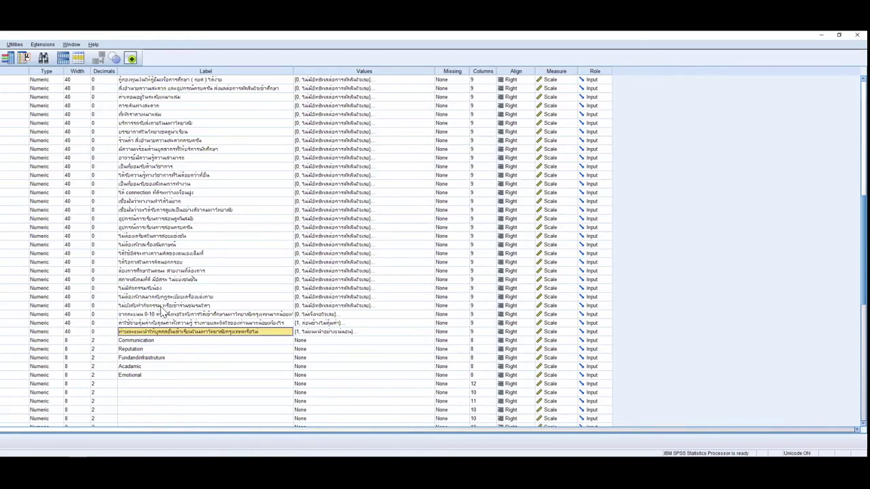
pyautogui.moveTo(163, 314); pyautogui.dragTo(202, 115)
pyautogui.moveTo(204, 80); pyautogui.dragTo(201, 210)
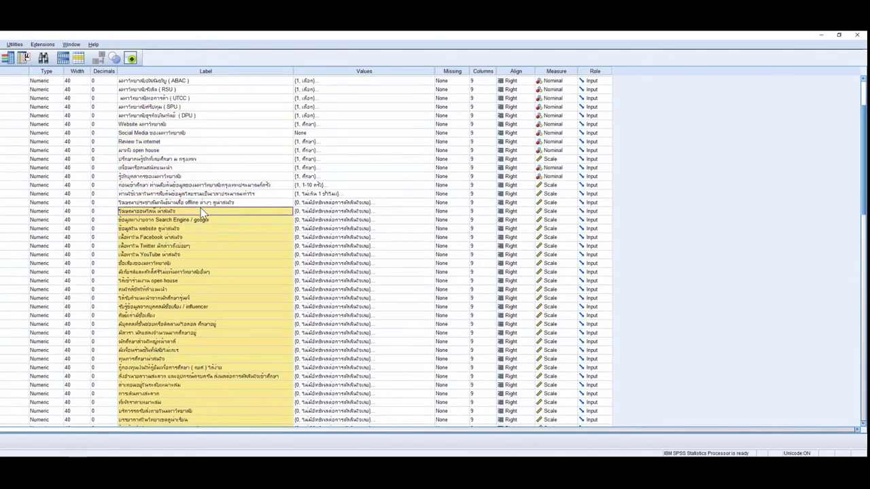
pyautogui.hotkey('shift', 'Up')
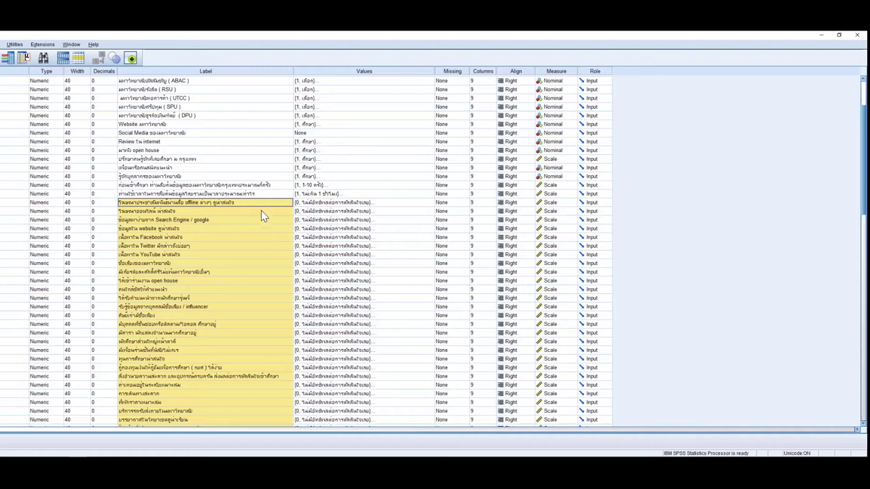
pyautogui.moveTo(14, 203); pyautogui.dragTo(19, 397)
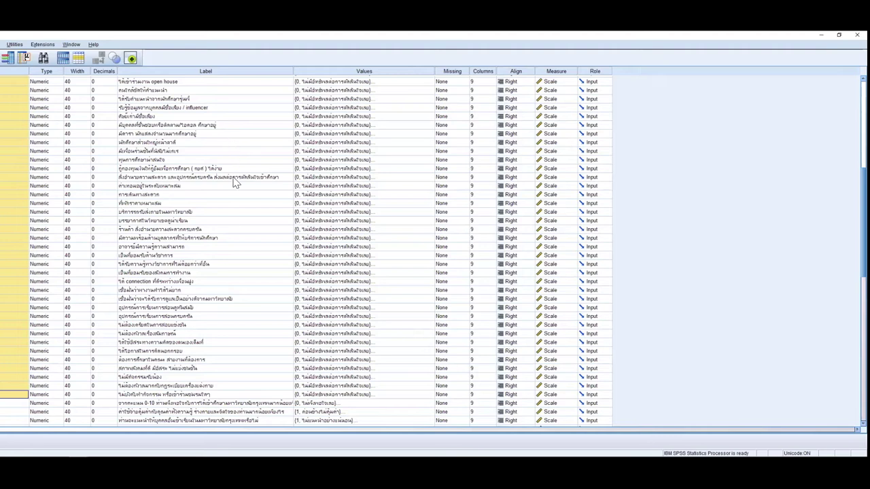
pyautogui.scroll(8, 258, 200)
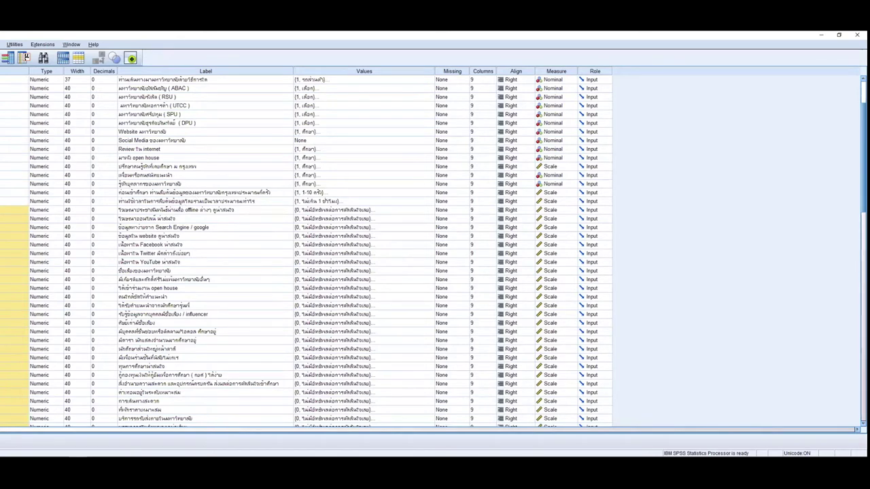
# Start a Factor Analysis and add the items Communication1 through Emotional9 as its variables
pyautogui.hotkey('alt', 'a')
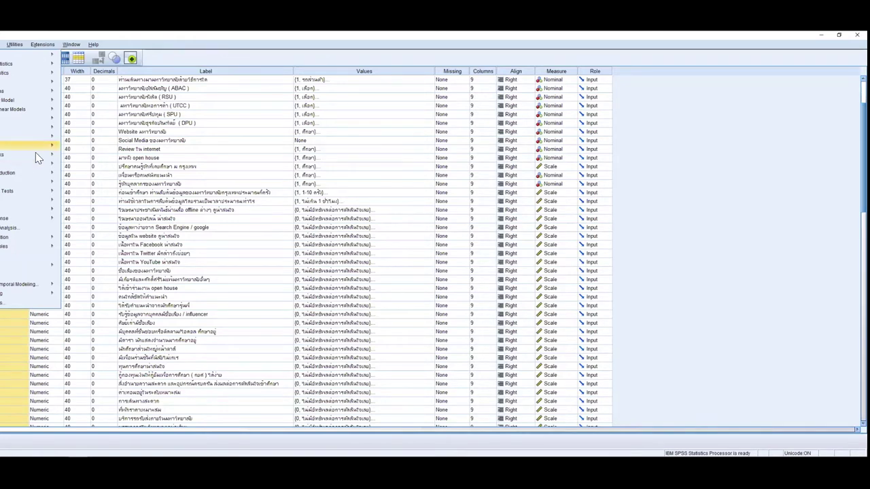
pyautogui.moveTo(44, 155)
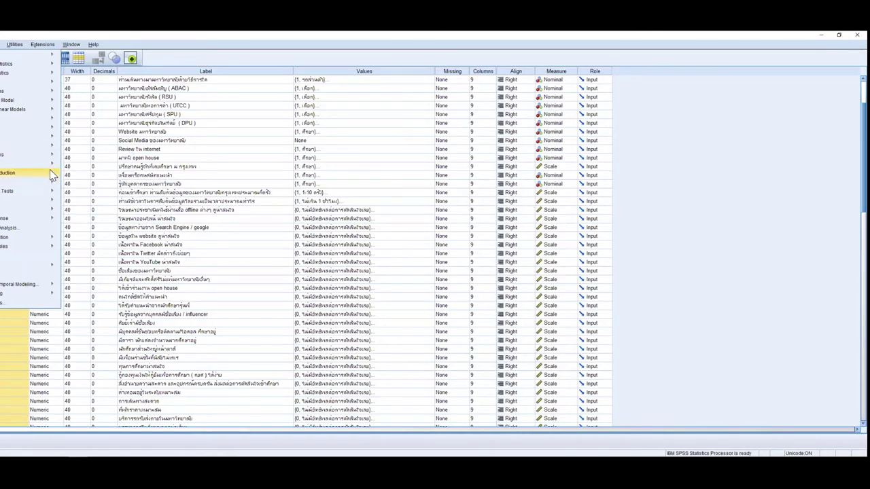
pyautogui.moveTo(53, 174)
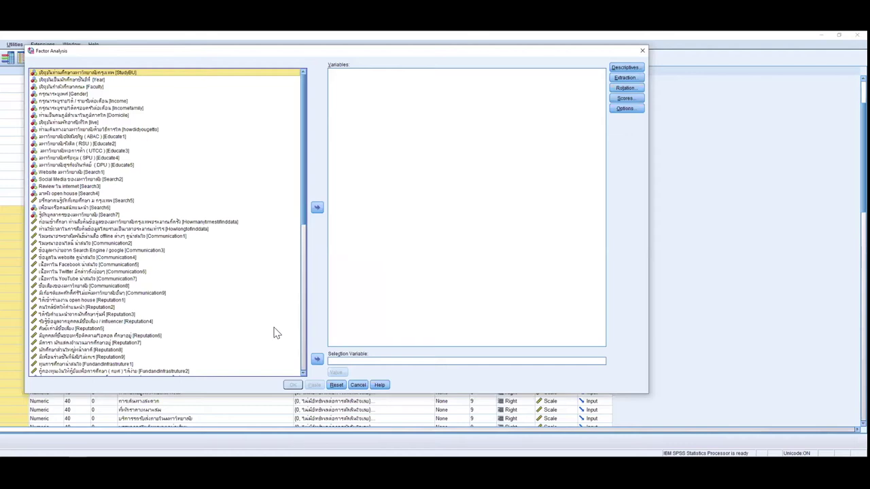
pyautogui.scroll(-12, 151, 306)
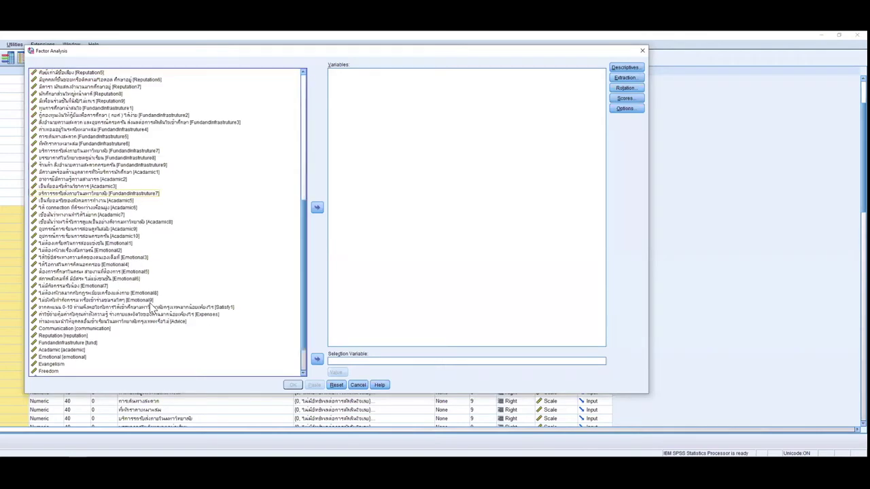
pyautogui.click(150, 301)
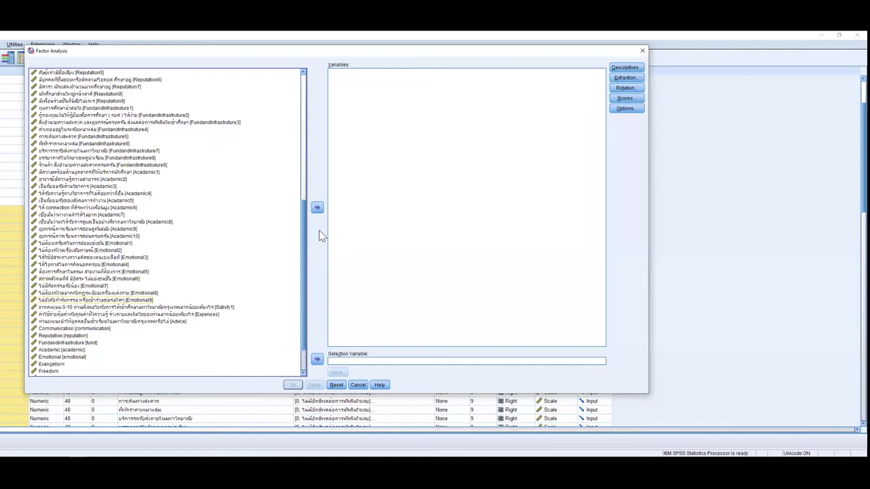
pyautogui.hotkey('shift', 'pageup')
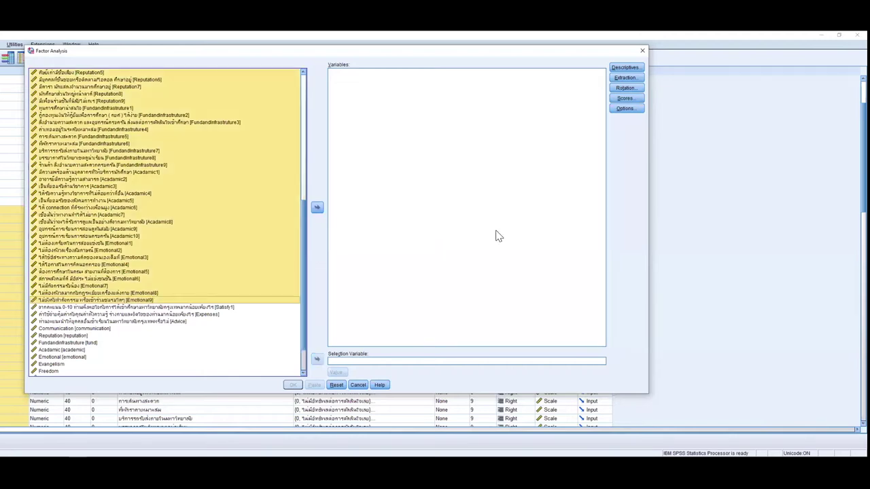
pyautogui.moveTo(514, 255); pyautogui.dragTo(606, 92)
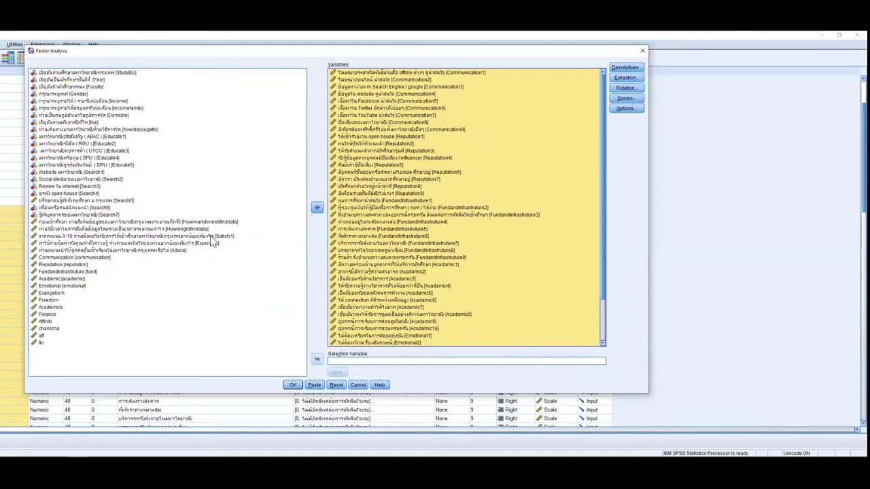
# Include KMO and Bartlett's test of sphericity in the factor analysis descriptives
pyautogui.press('space')
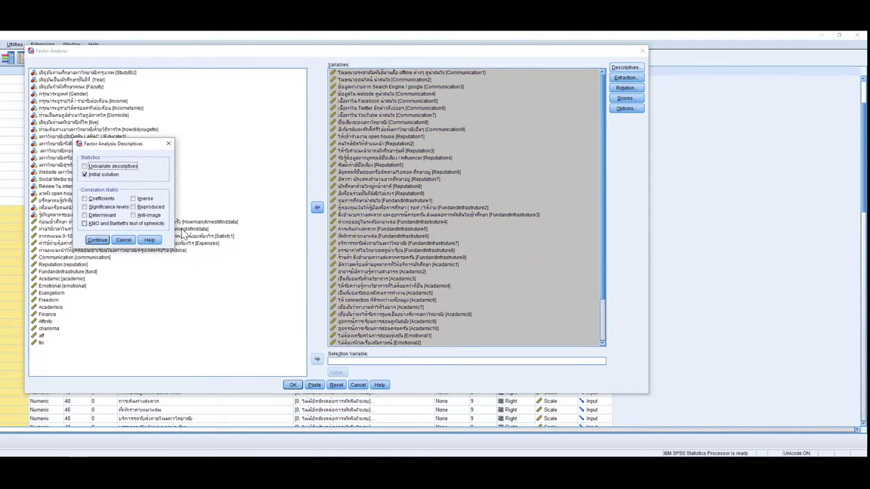
pyautogui.hotkey('alt', 'k')
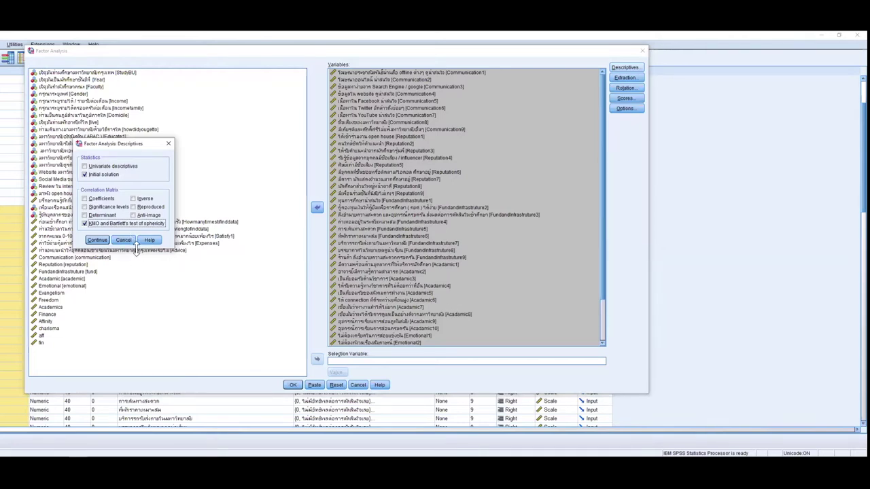
pyautogui.click(97, 240)
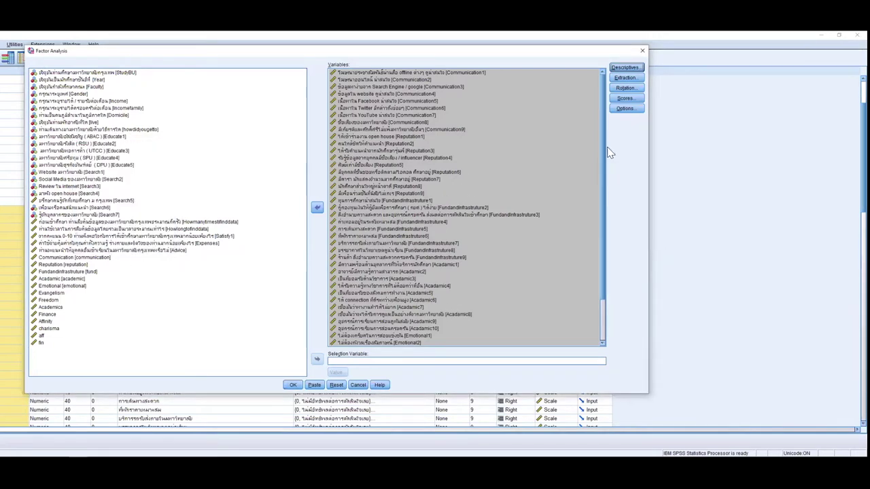
# Set the extraction to principal components without the unrotated factor solution, with maximum iterations for convergence at 250
pyautogui.click(623, 77)
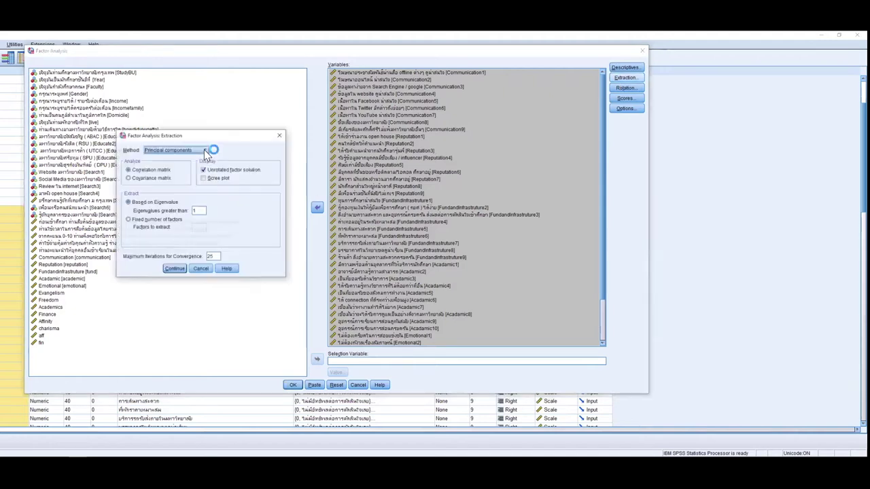
pyautogui.click(205, 150)
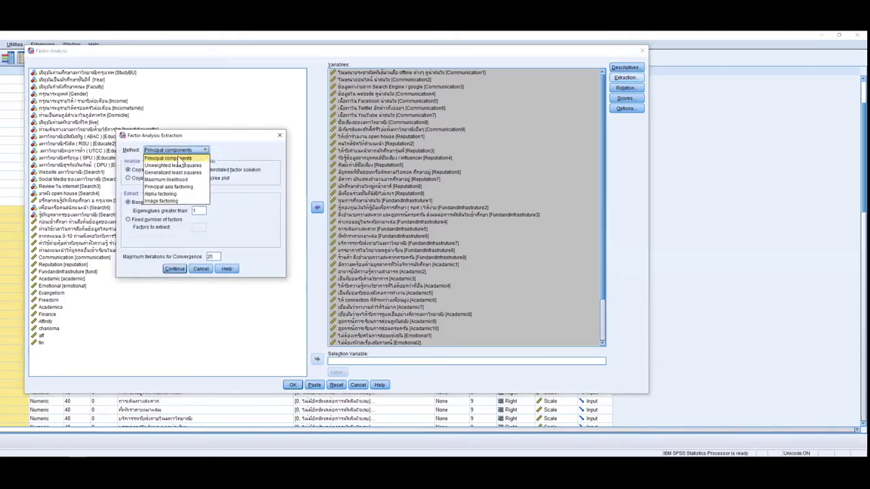
pyautogui.click(176, 159)
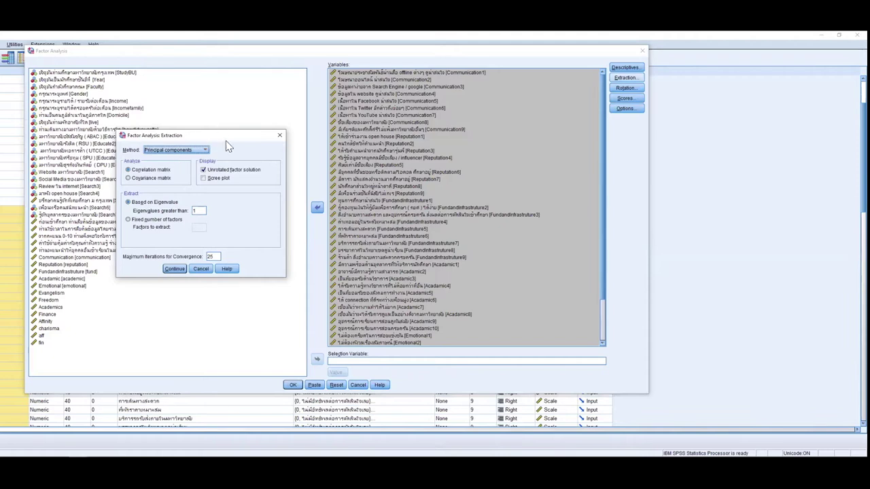
pyautogui.click(202, 170)
pyautogui.click(215, 256)
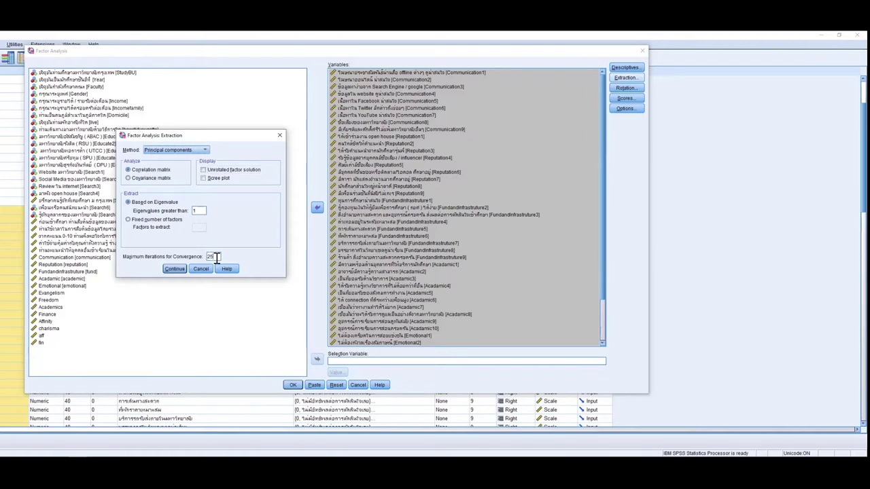
pyautogui.write('0')
pyautogui.click(173, 269)
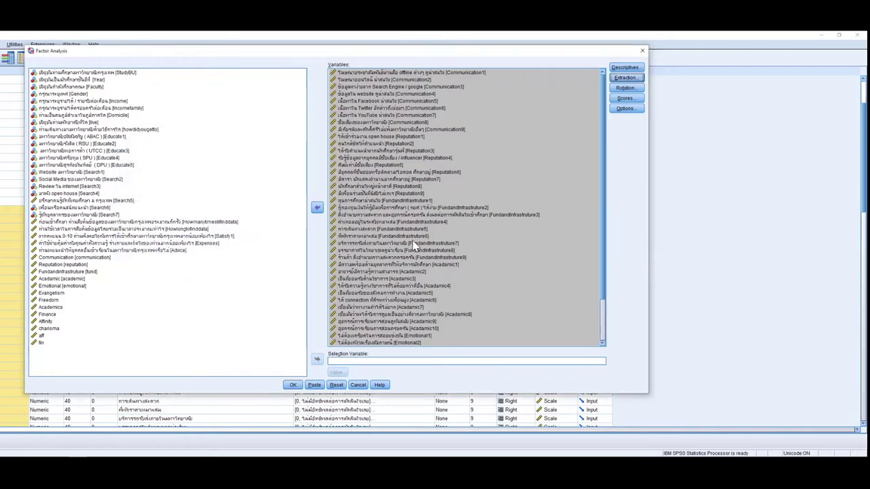
# Choose Varimax rotation and set its maximum iterations for convergence to 250
pyautogui.click(627, 88)
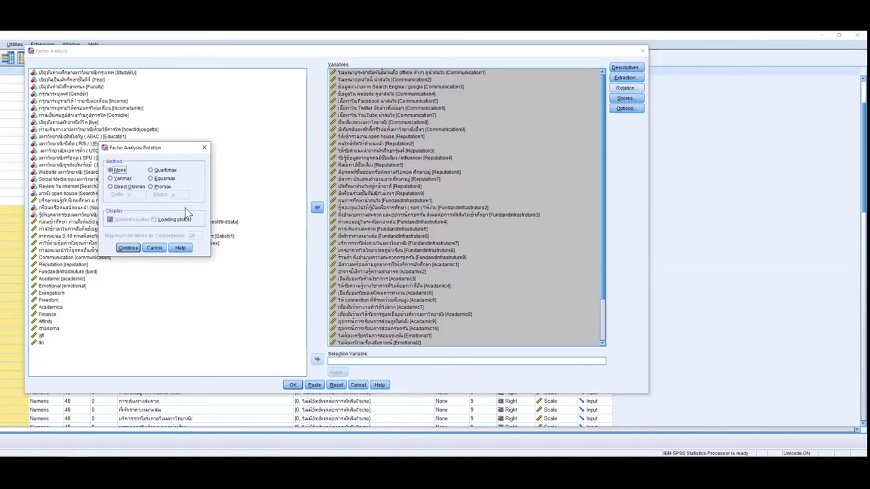
pyautogui.click(113, 179)
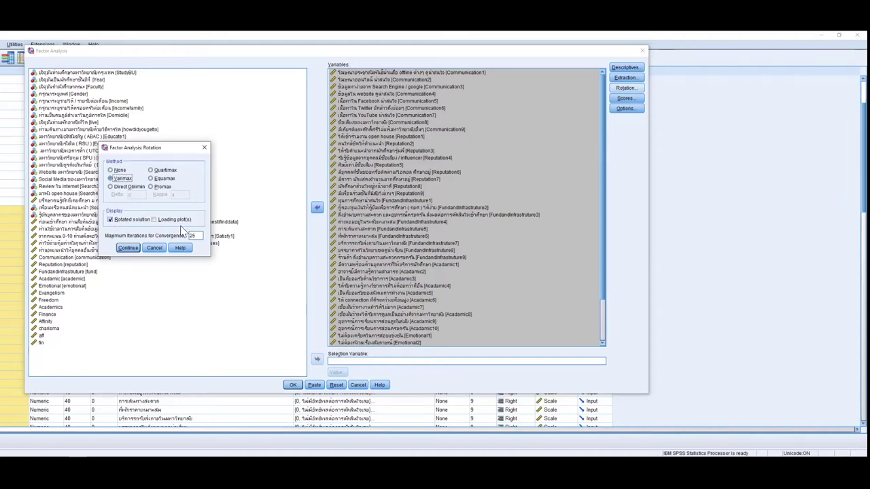
pyautogui.click(197, 235)
pyautogui.write('0')
pyautogui.click(127, 248)
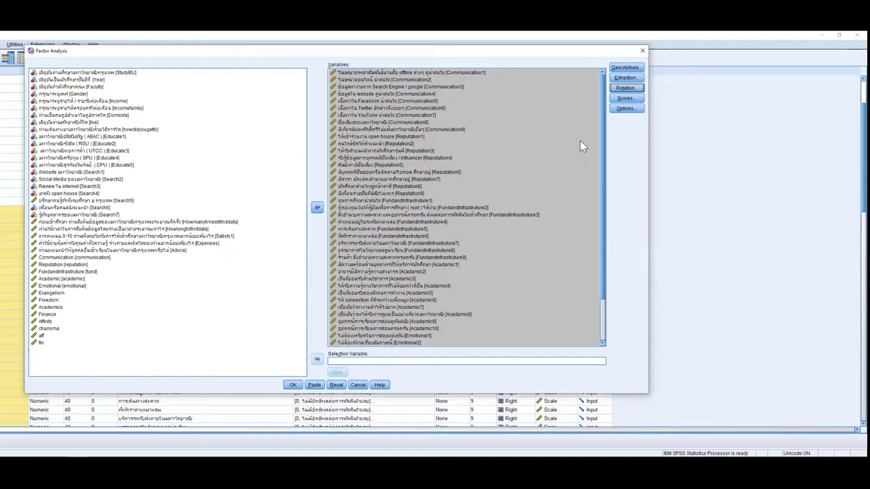
# Sort the coefficients by size, suppress those with an absolute value below .40, and run the factor analysis
pyautogui.click(626, 108)
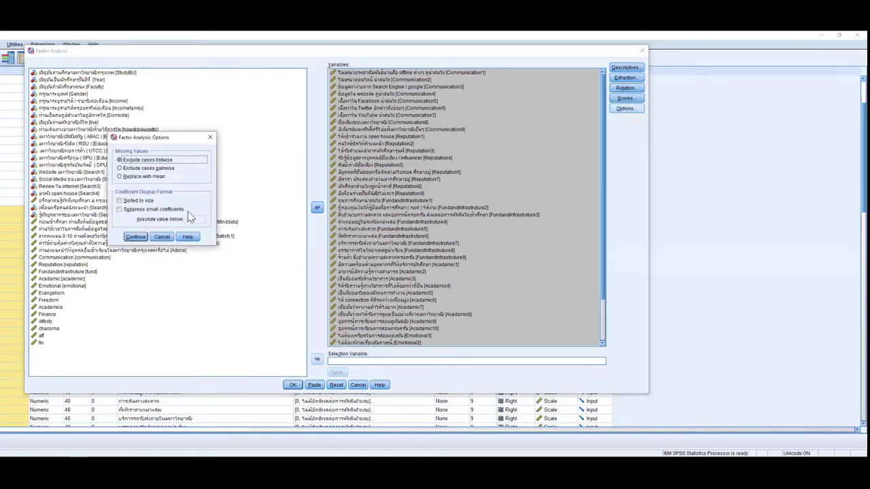
pyautogui.click(125, 202)
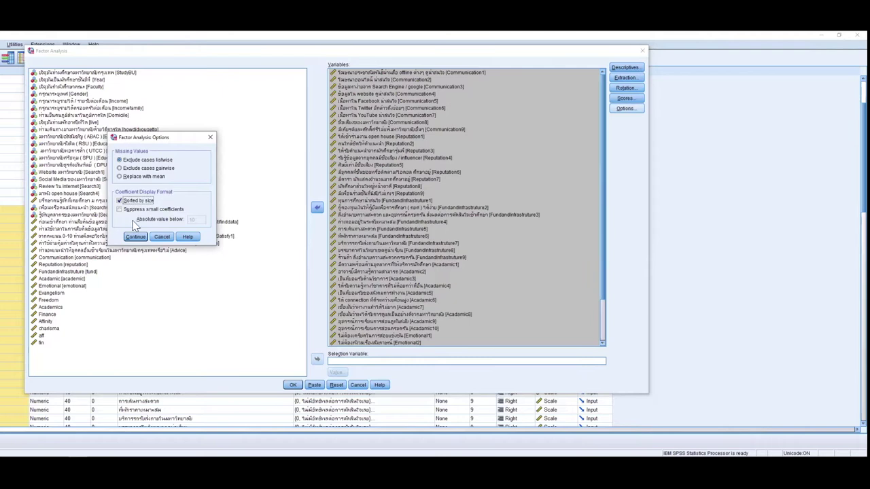
pyautogui.click(127, 211)
pyautogui.doubleClick(203, 220)
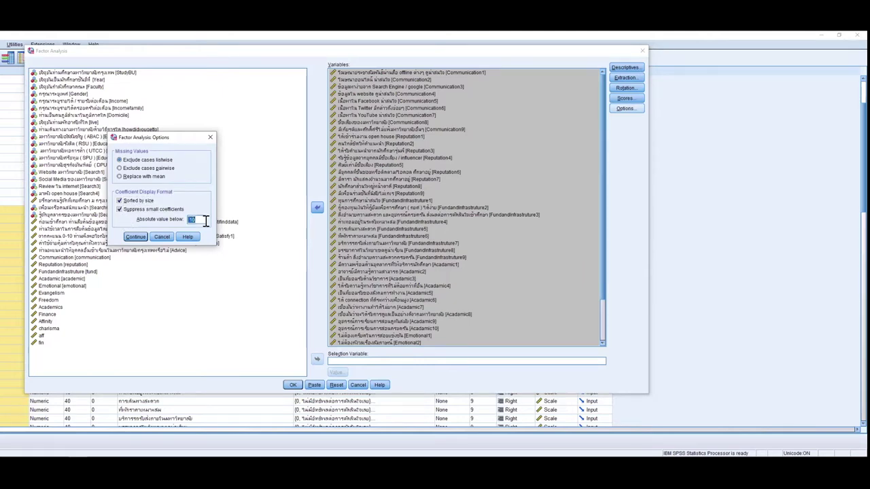
pyautogui.write('40')
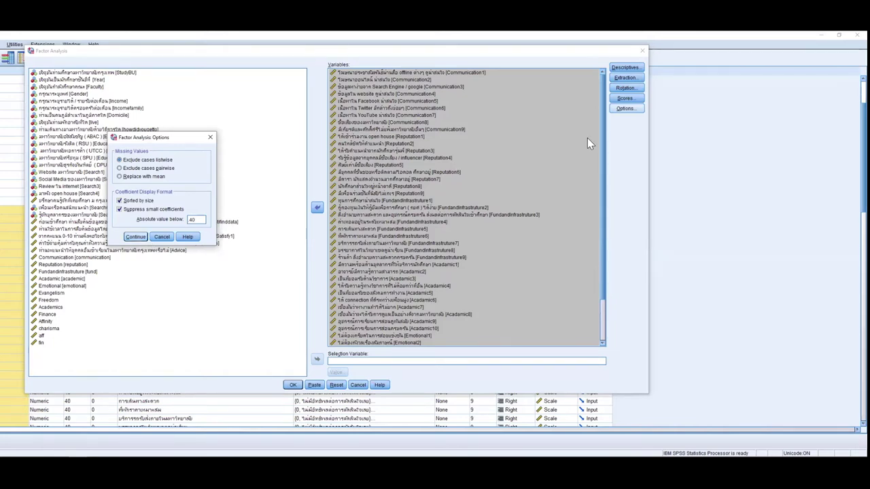
pyautogui.press('Return')
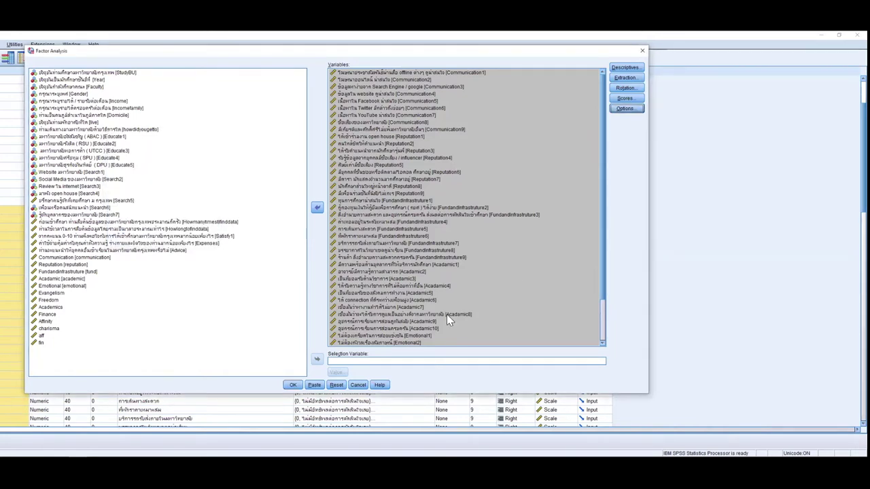
pyautogui.click(293, 385)
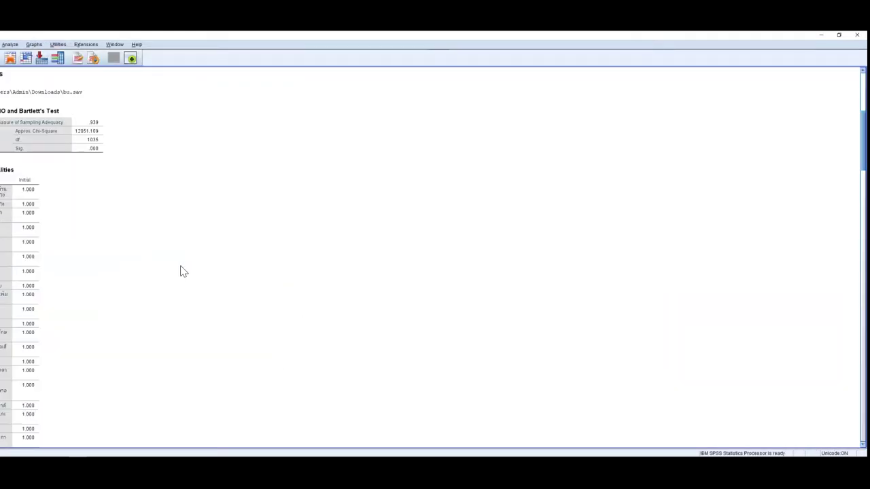
# Examine the output from KMO and Bartlett's Test through Total Variance Explained to the Rotated Component Matrix and Component Transformation Matrix
pyautogui.click(60, 141)
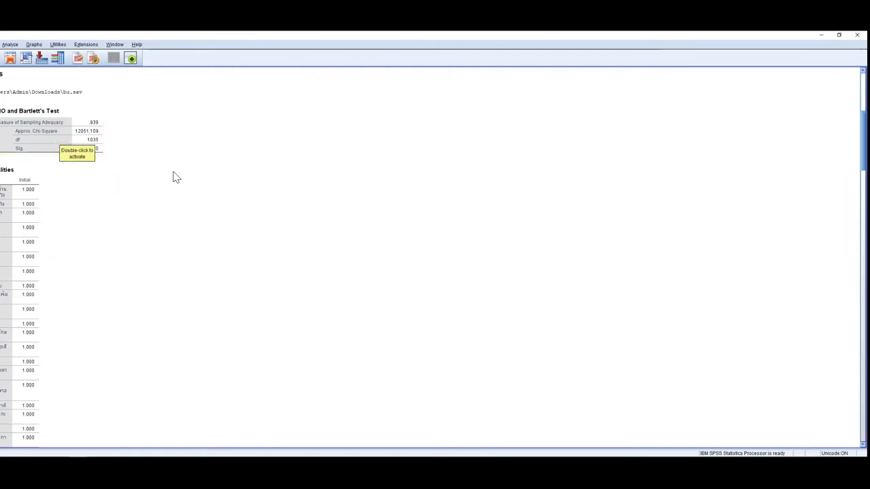
pyautogui.scroll(-8, 174, 175)
pyautogui.scroll(4, 117, 174)
pyautogui.scroll(8, 118, 175)
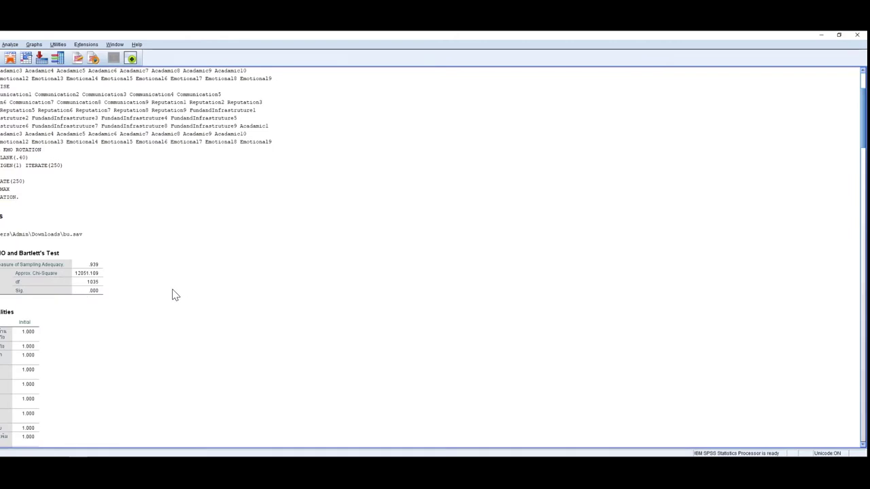
pyautogui.scroll(-2, 173, 294)
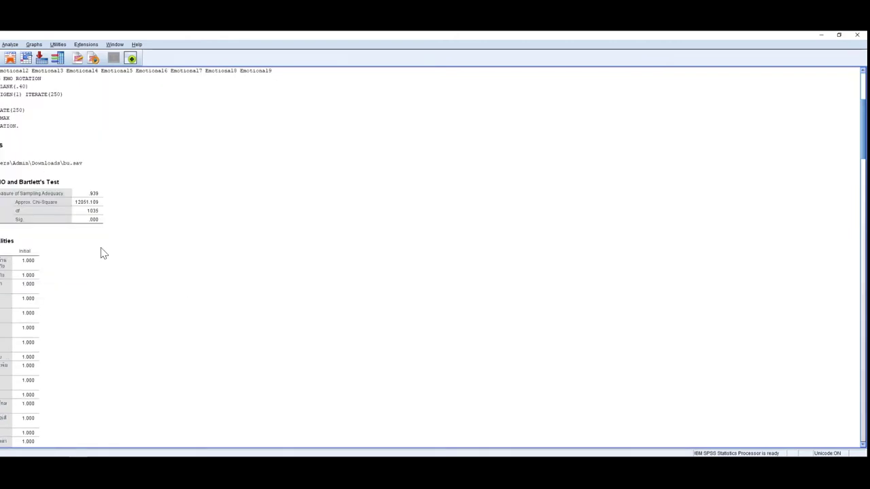
pyautogui.scroll(-20, 102, 255)
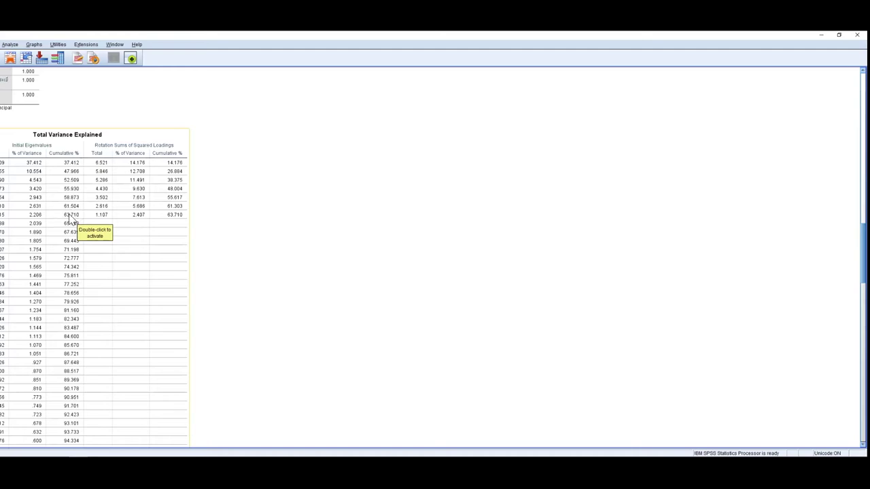
pyautogui.scroll(-5, 79, 225)
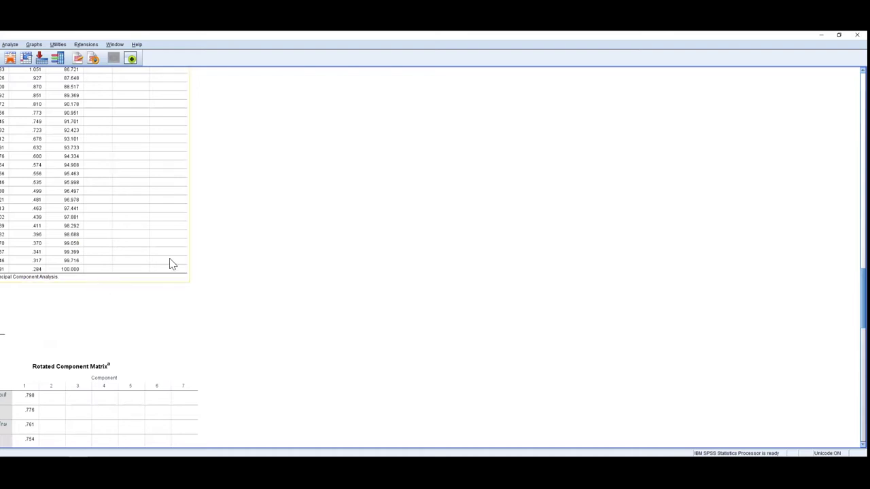
pyautogui.scroll(-9, 187, 262)
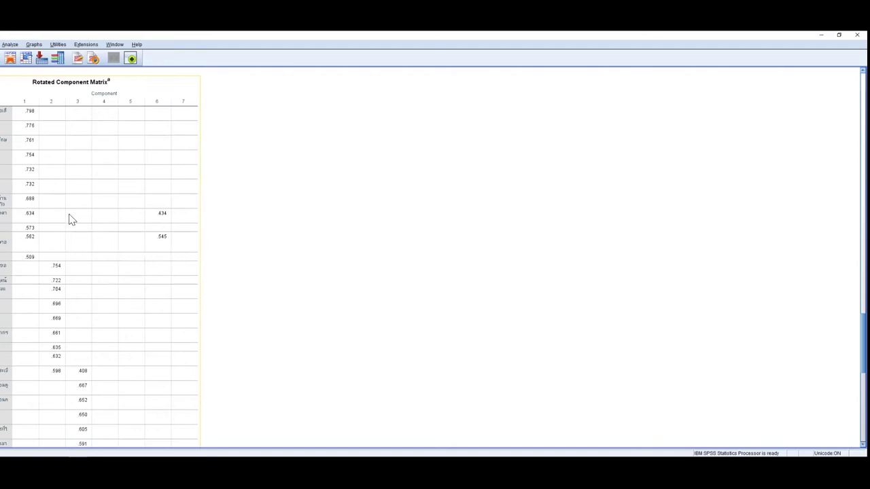
pyautogui.scroll(-2, 111, 218)
pyautogui.scroll(-2, 111, 217)
pyautogui.scroll(-8, 111, 216)
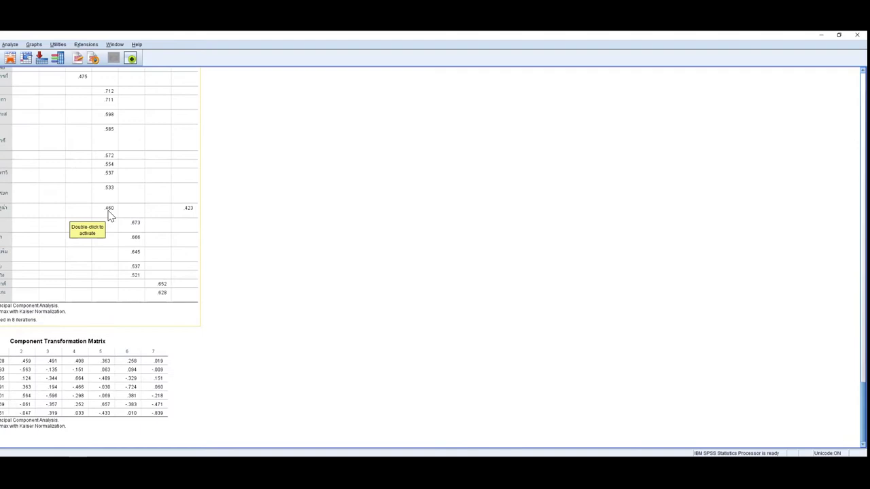
# Switch to the BU selection factor workbook in Excel and highlight the factor columns from Evangelism to Charismatic Friend
pyautogui.moveTo(231, 454)
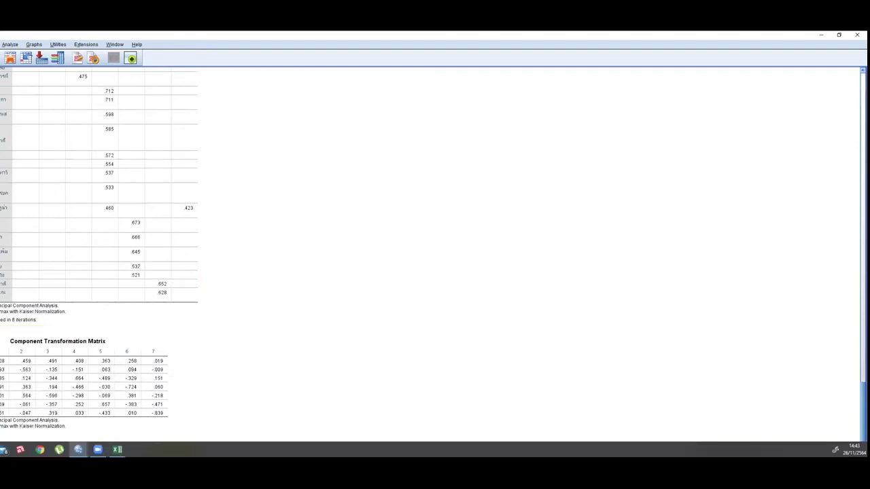
pyautogui.click(117, 449)
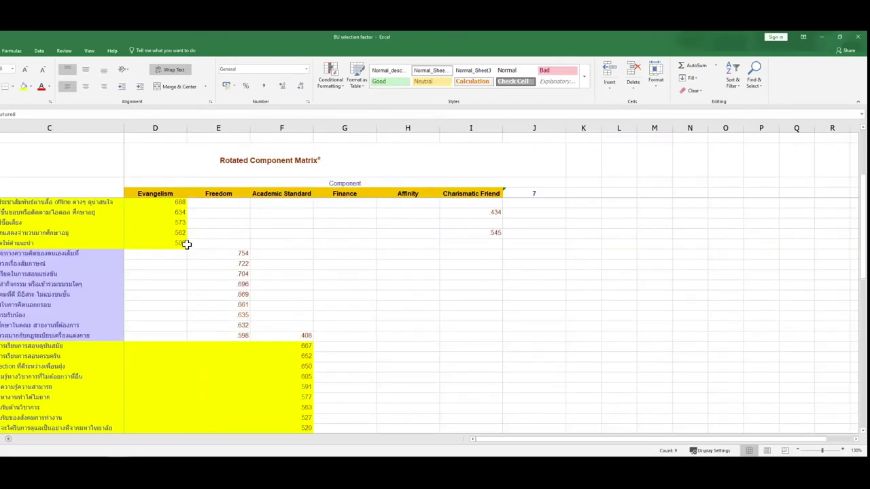
pyautogui.scroll(2, 186, 243)
pyautogui.moveTo(156, 129); pyautogui.dragTo(476, 129)
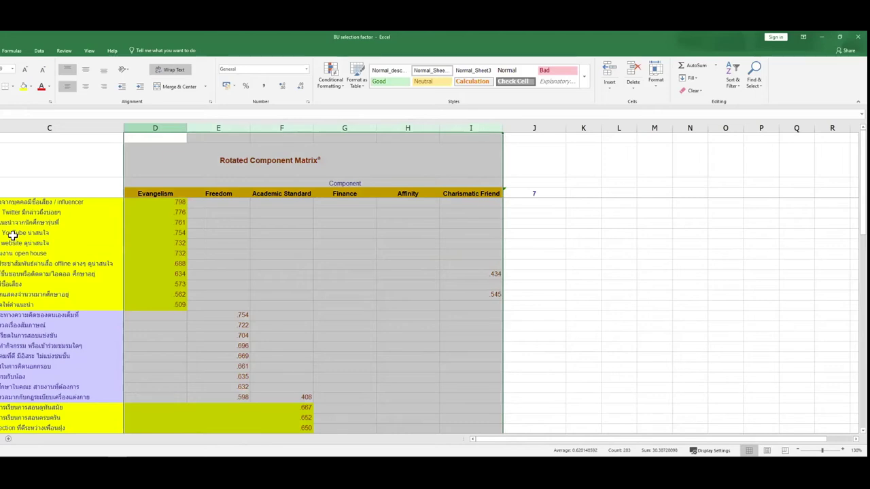
# Enlarge the sheet to 140% and highlight the survey items in column C that load on the Evangelism factor
pyautogui.click(27, 203)
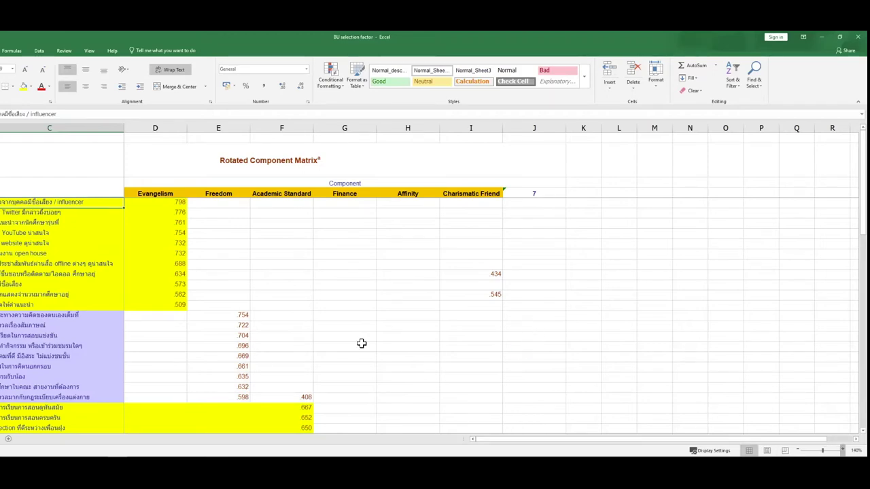
pyautogui.scroll(1, 284, 322)
pyautogui.click(284, 322)
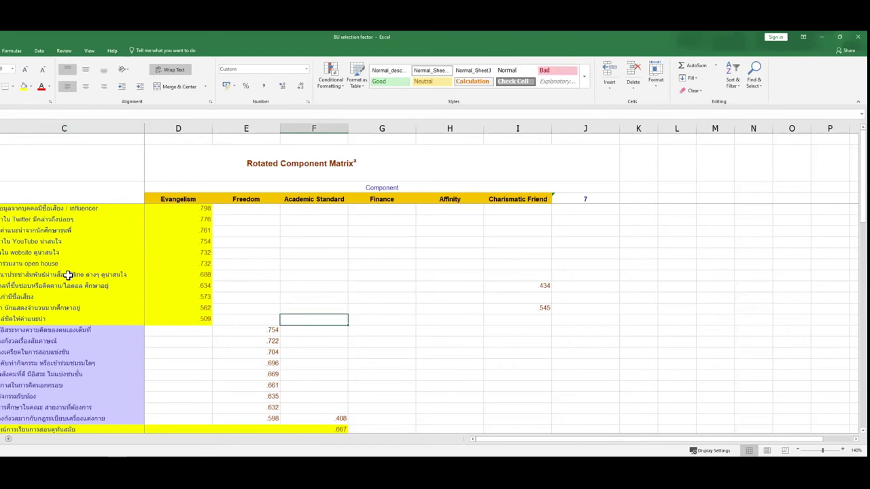
pyautogui.press('Home')
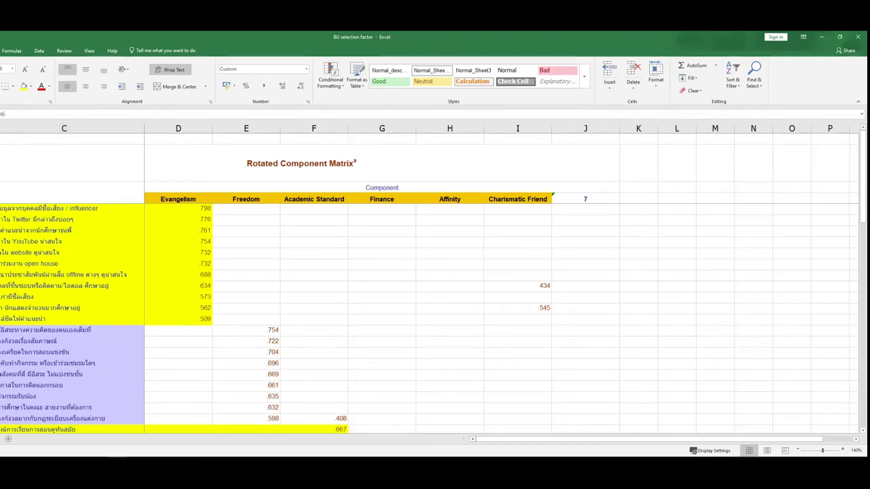
pyautogui.hotkey('ctrl', 'shift', 'Down')
pyautogui.moveTo(78, 210)
pyautogui.mouseDown()
pyautogui.moveTo(93, 272)
pyautogui.moveTo(125, 264)
pyautogui.mouseUp()
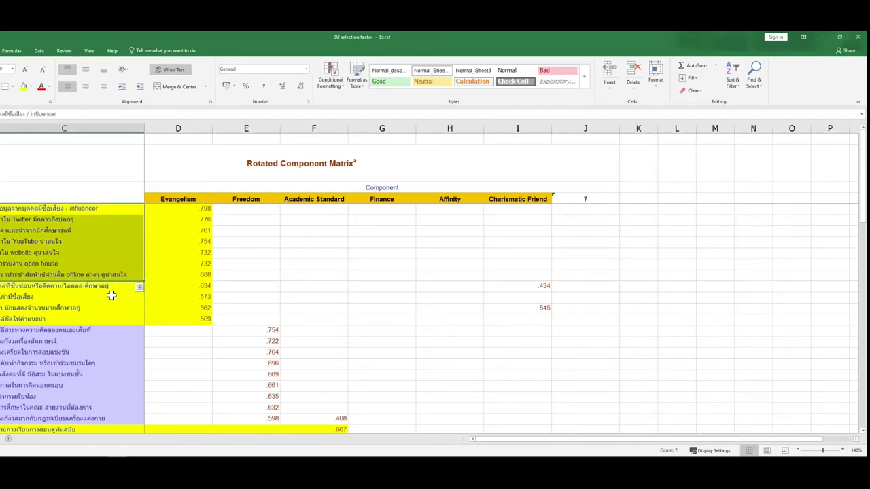
pyautogui.moveTo(87, 319); pyautogui.dragTo(94, 205)
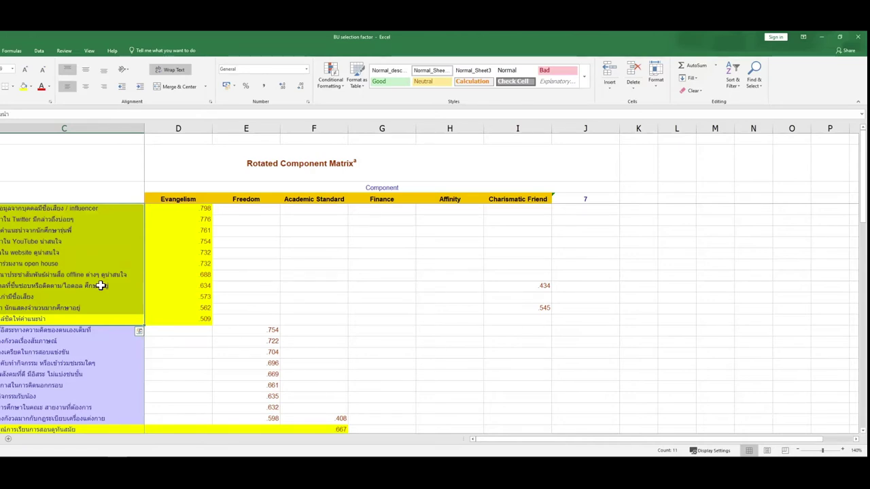
# Go through the purple survey items loading on the Freedom factor one by one and highlight the whole group in column C
pyautogui.scroll(-2, 272, 313)
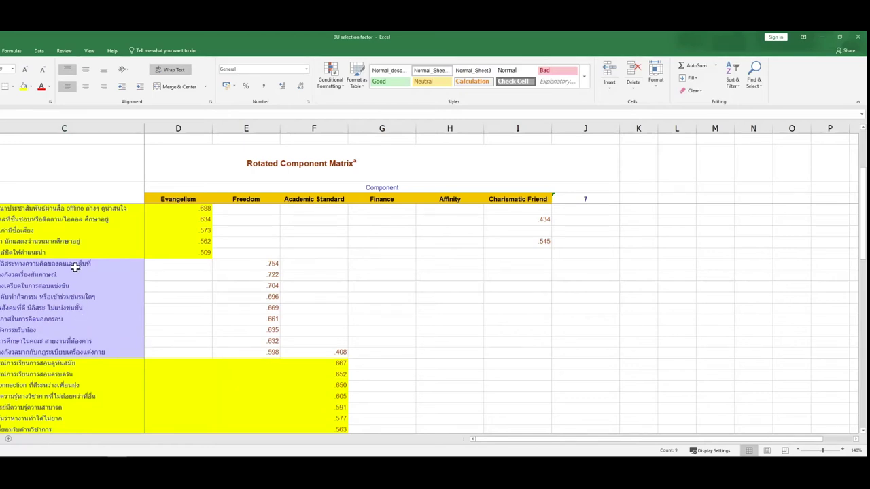
pyautogui.moveTo(74, 267); pyautogui.dragTo(76, 272)
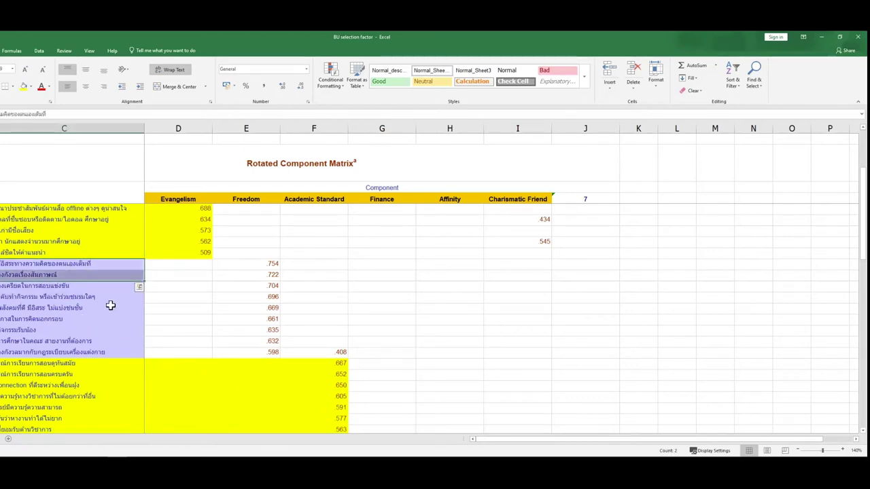
pyautogui.click(88, 287)
pyautogui.click(85, 298)
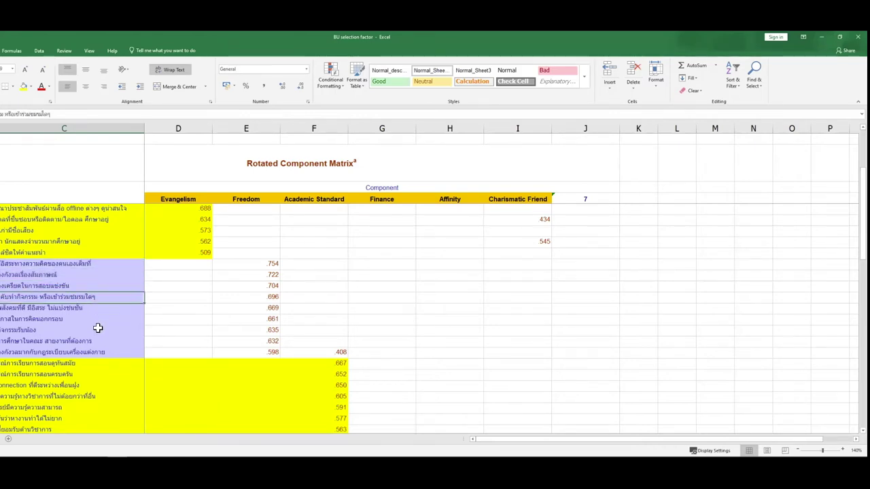
pyautogui.click(98, 320)
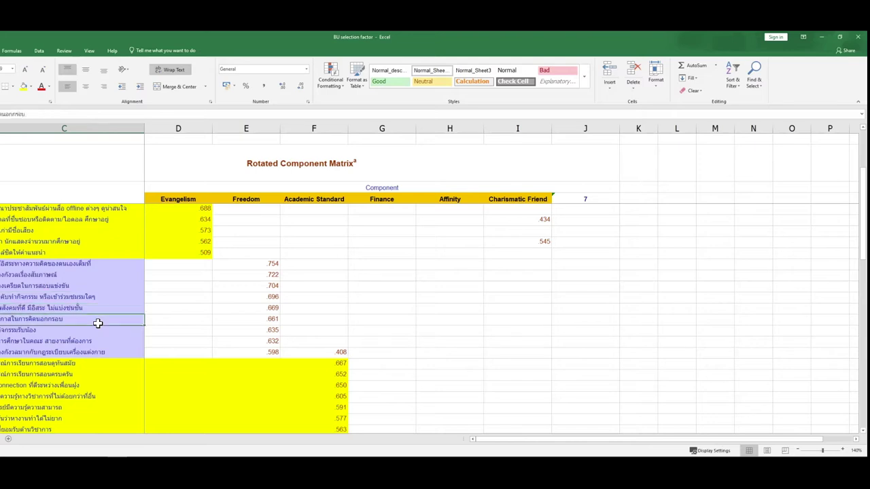
pyautogui.click(96, 331)
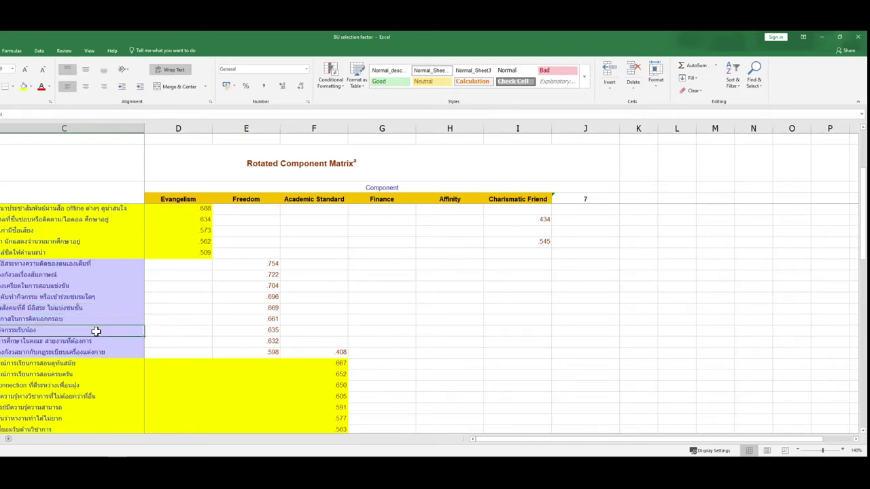
pyautogui.click(96, 342)
pyautogui.click(45, 265)
pyautogui.moveTo(50, 362); pyautogui.dragTo(52, 353)
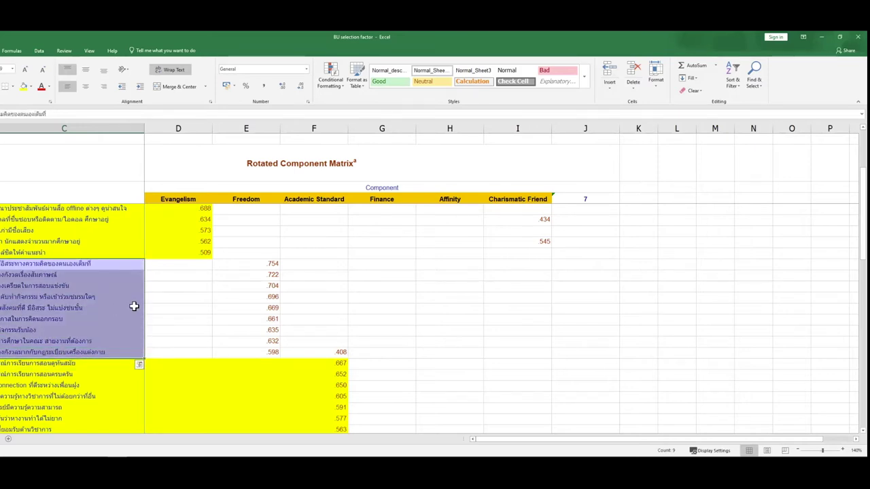
# Highlight the first four column C survey items loading on Academic Standard, followed by the purple items loading on Finance
pyautogui.scroll(-2, 80, 315)
pyautogui.moveTo(68, 306); pyautogui.dragTo(63, 374)
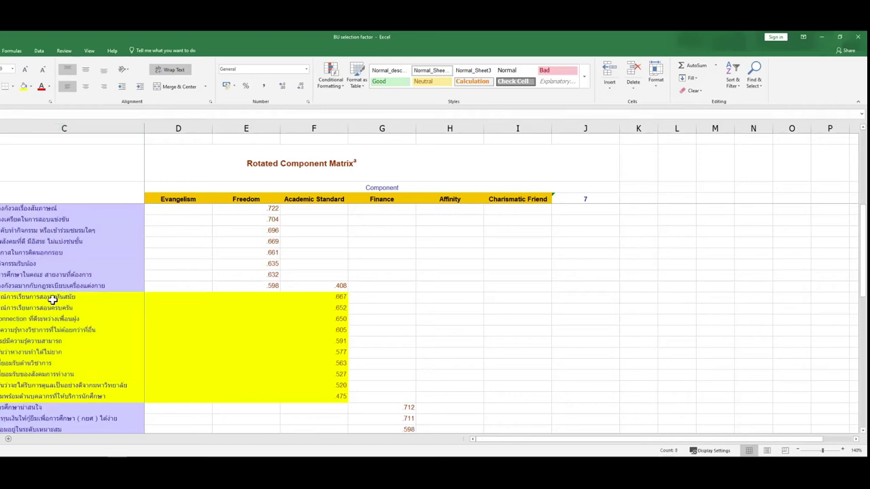
pyautogui.moveTo(53, 299); pyautogui.dragTo(64, 330)
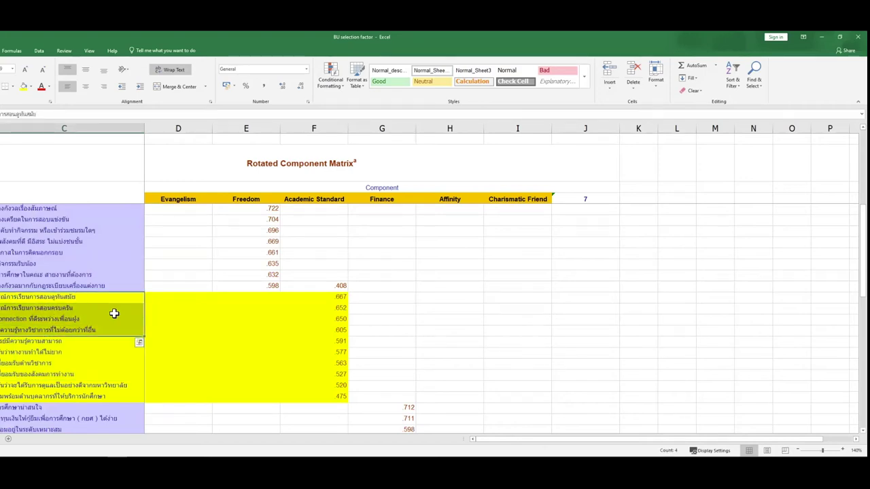
pyautogui.scroll(-2, 102, 312)
pyautogui.scroll(-4, 101, 311)
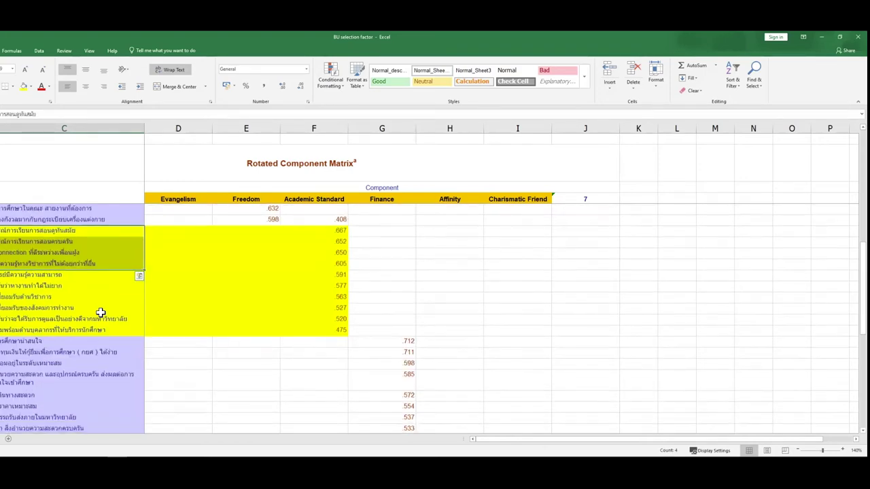
pyautogui.scroll(2, 50, 293)
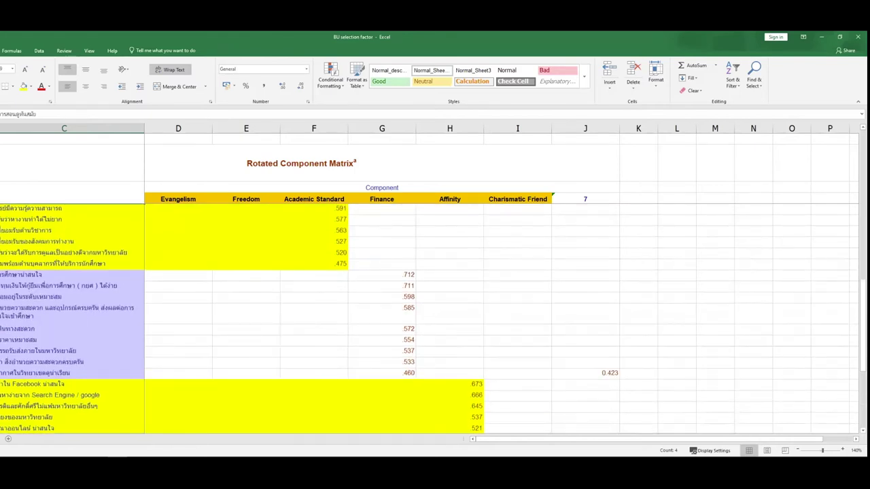
pyautogui.moveTo(37, 281); pyautogui.dragTo(66, 374)
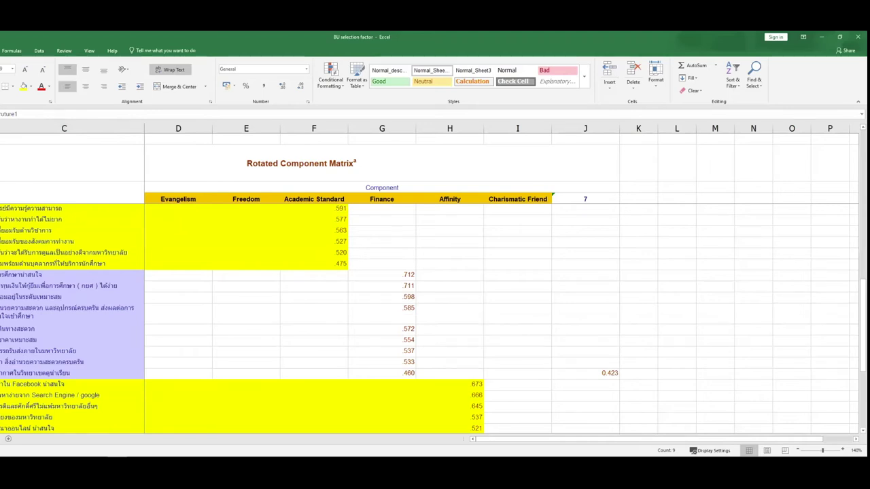
# Select the Facebook item at the start of the Affinity group and highlight the last two Charismatic Friend loadings and their survey items
pyautogui.scroll(-4, 408, 320)
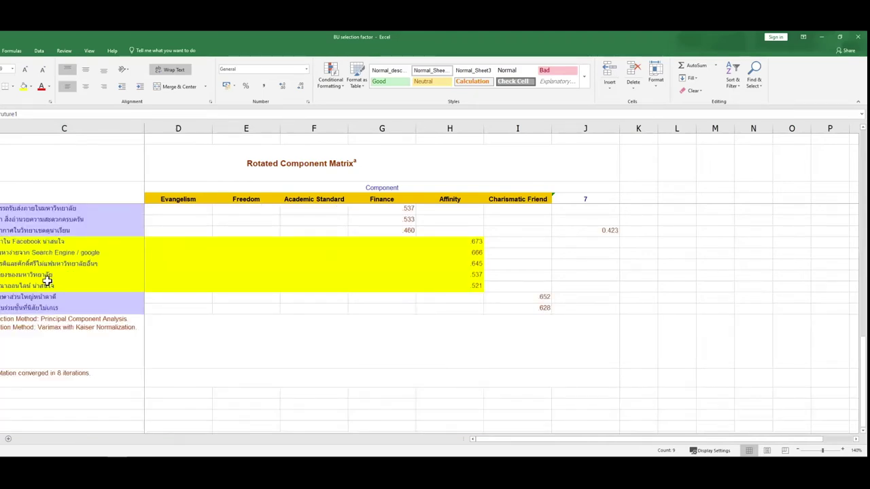
pyautogui.click(61, 242)
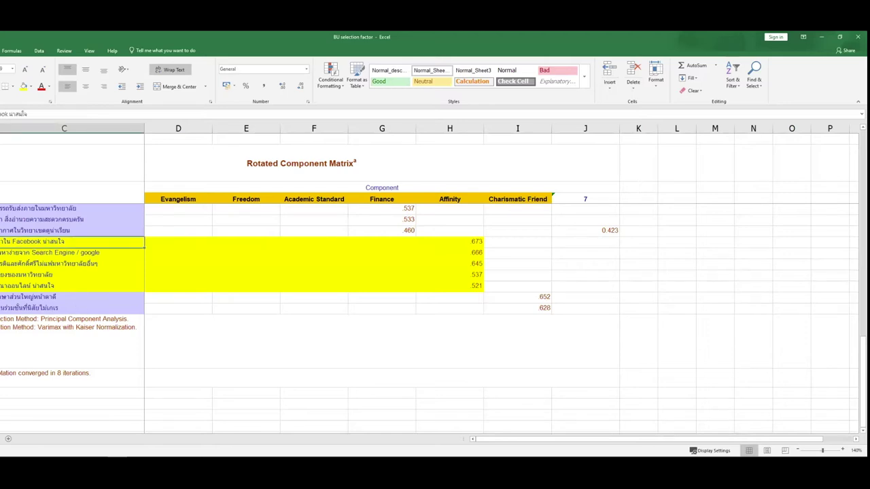
pyautogui.moveTo(537, 297); pyautogui.dragTo(539, 307)
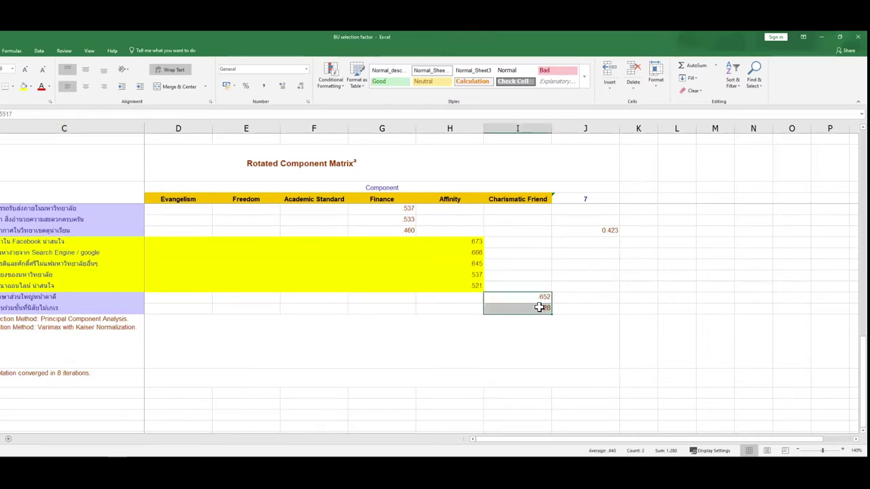
pyautogui.moveTo(60, 297); pyautogui.dragTo(72, 306)
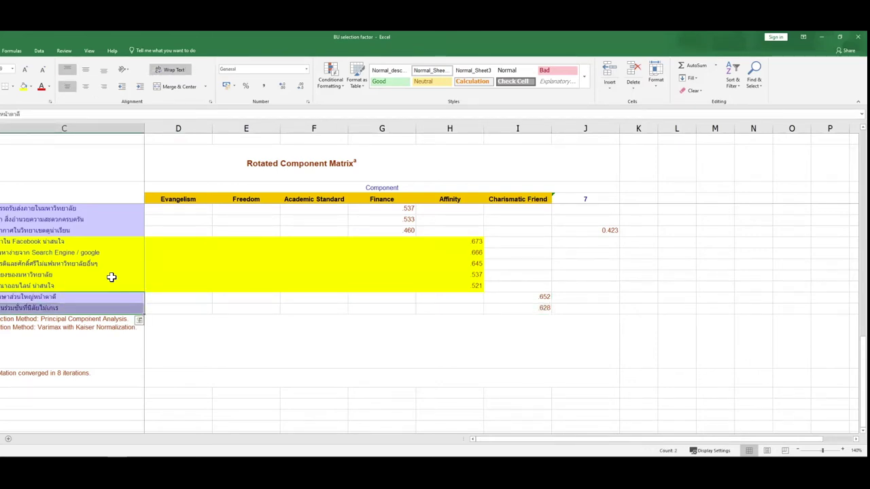
# Return to the start of the matrix, highlight all Evangelism survey items in column C and select the Evangelism heading
pyautogui.scroll(6, 112, 277)
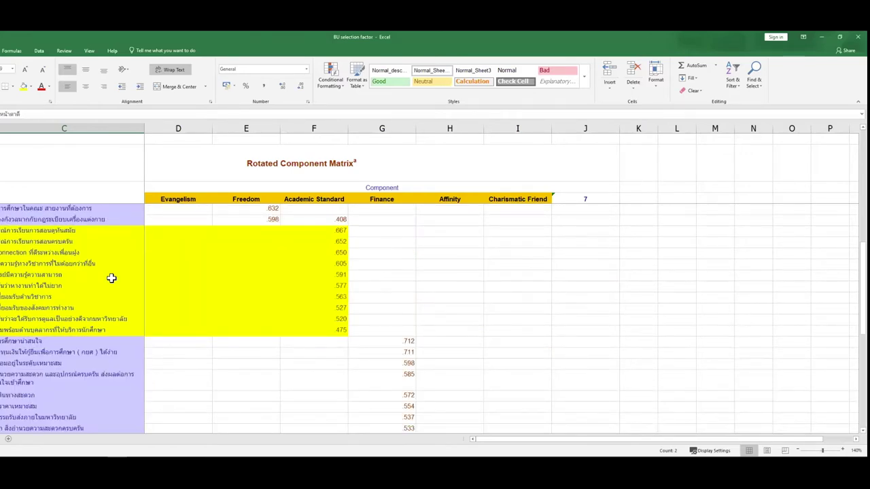
pyautogui.scroll(6, 112, 277)
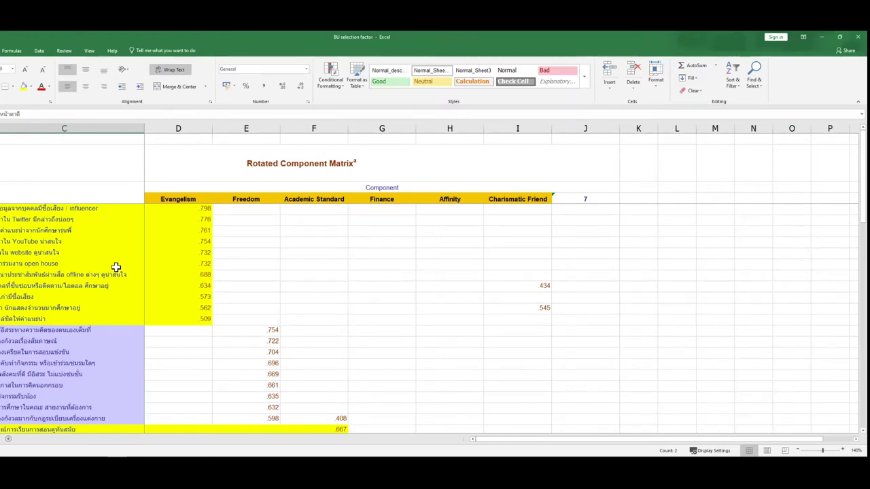
pyautogui.moveTo(75, 208); pyautogui.dragTo(76, 314)
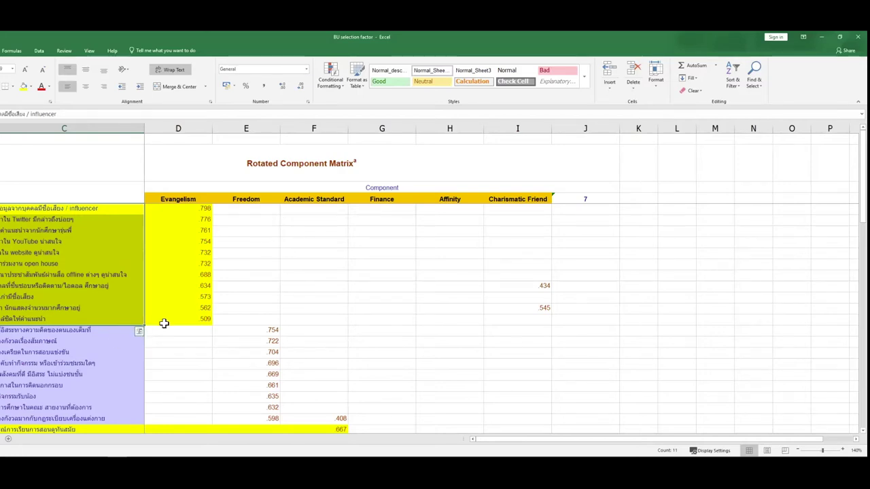
pyautogui.click(185, 198)
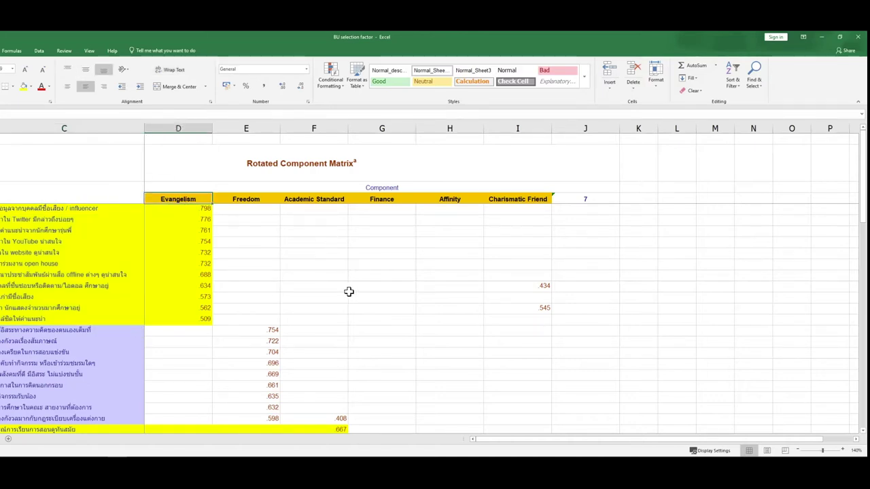
# Review the purple Freedom survey items individually, highlight the group in column C and select the Freedom heading
pyautogui.scroll(-1, 322, 288)
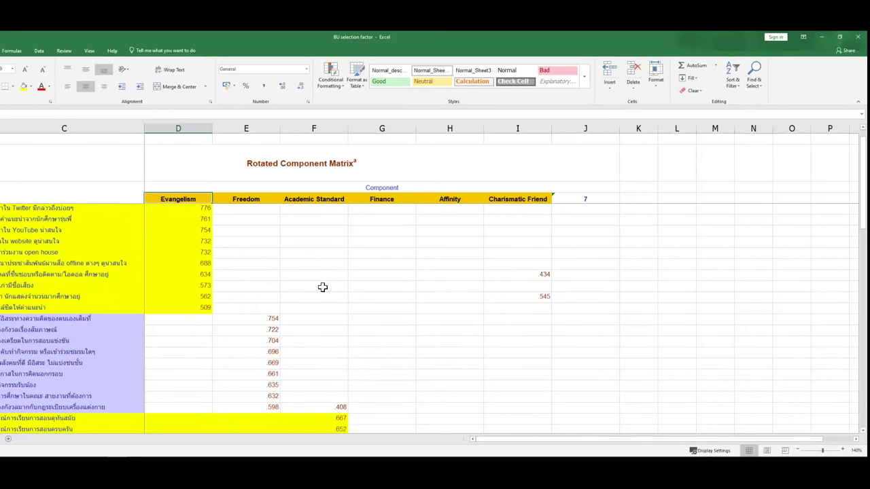
pyautogui.scroll(-2, 239, 264)
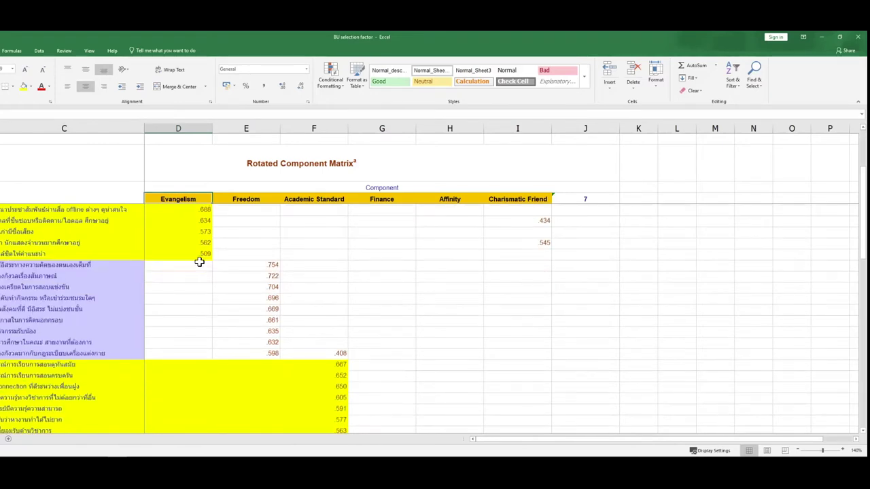
pyautogui.scroll(-2, 200, 262)
pyautogui.scroll(2, 602, 369)
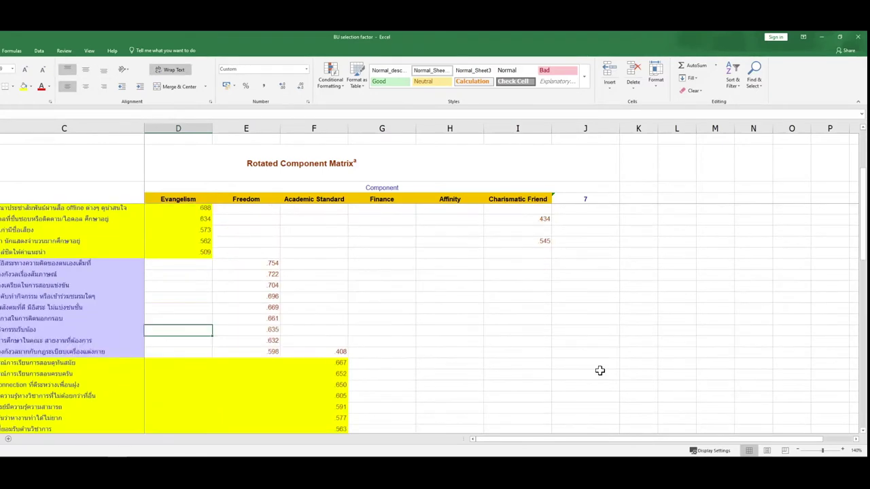
pyautogui.scroll(2, 67, 270)
pyautogui.scroll(-2, 61, 265)
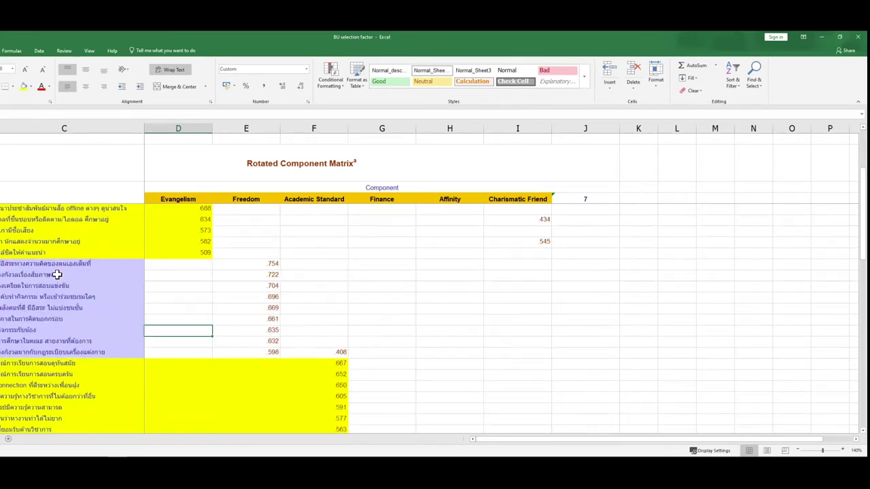
pyautogui.click(59, 283)
pyautogui.click(54, 275)
pyautogui.click(65, 286)
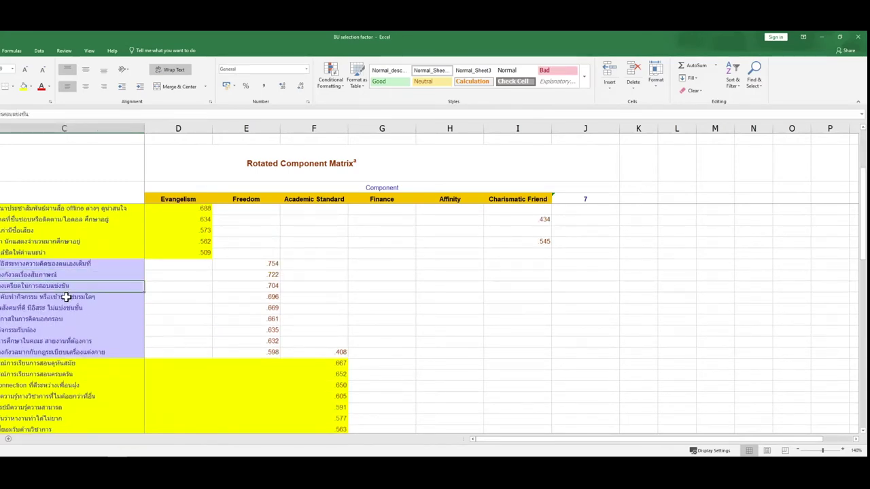
pyautogui.click(67, 297)
pyautogui.click(70, 308)
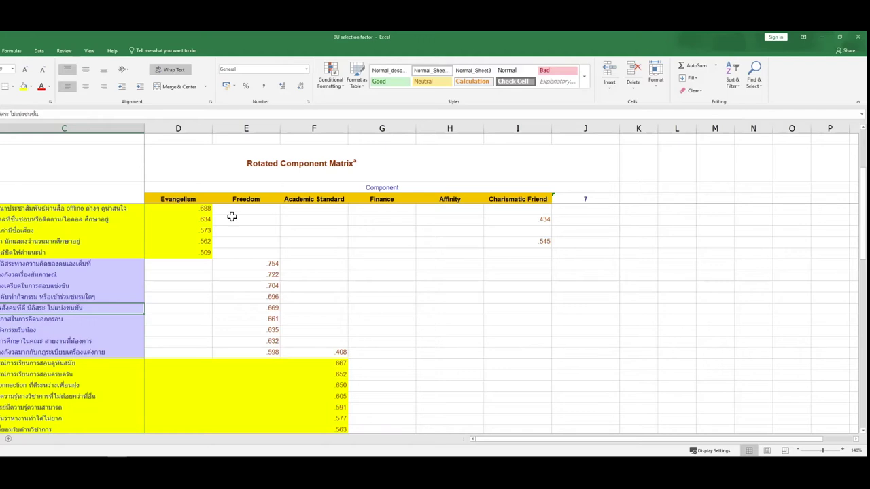
pyautogui.moveTo(70, 269); pyautogui.dragTo(66, 353)
pyautogui.click(250, 195)
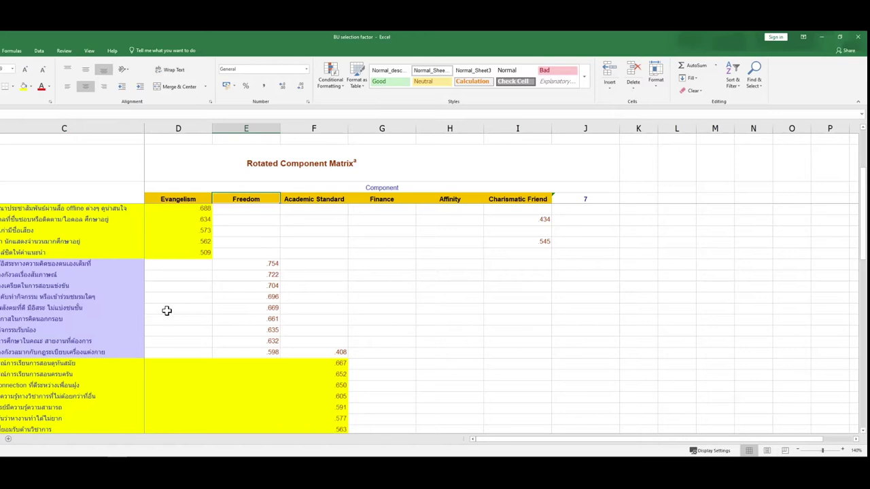
# Highlight the yellow Academic Standard survey items in column C and the group's first six loadings in column F
pyautogui.scroll(-2, 163, 307)
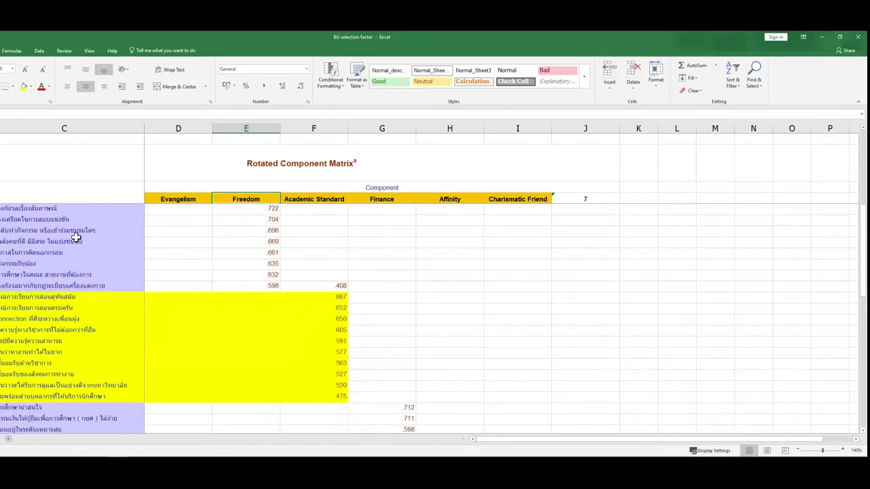
pyautogui.scroll(-2, 75, 238)
pyautogui.moveTo(68, 230); pyautogui.dragTo(68, 319)
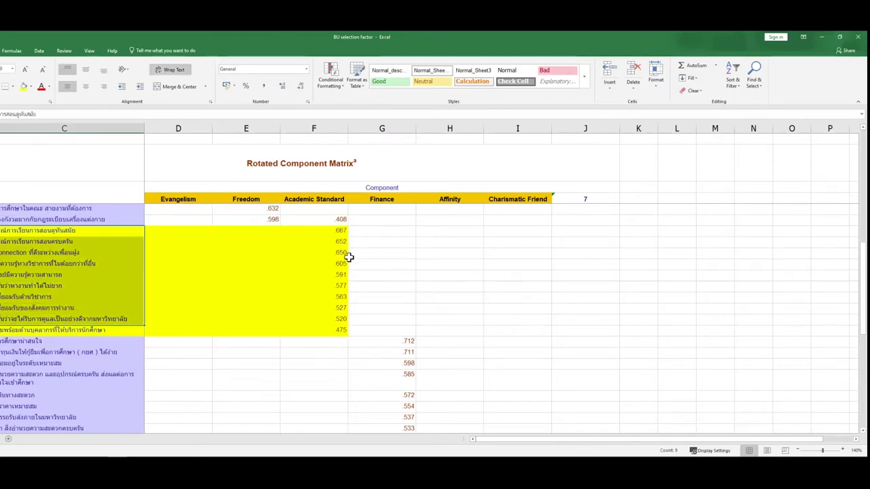
pyautogui.click(325, 231)
pyautogui.keyDown('shift'); pyautogui.click(317, 280); pyautogui.keyUp('shift')
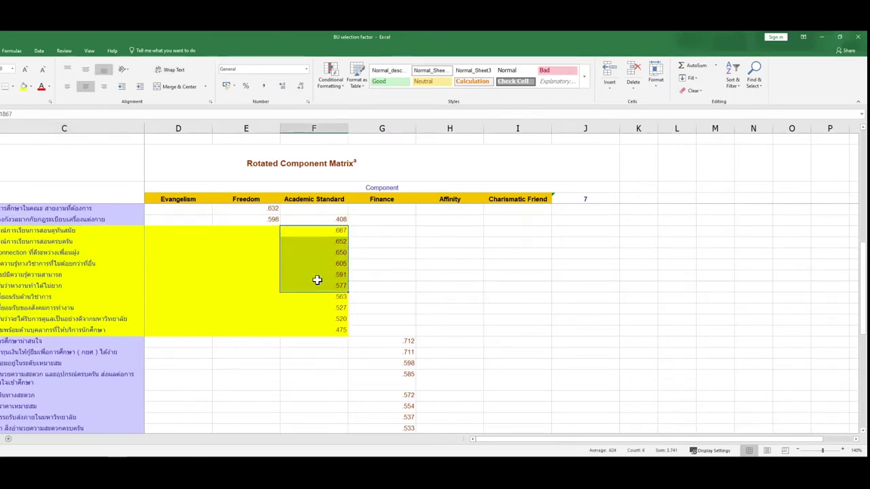
# Compare the last Freedom item's loadings on Academic Standard and Freedom, and highlight all Freedom loadings in column E
pyautogui.scroll(2, 334, 279)
pyautogui.scroll(2, 325, 344)
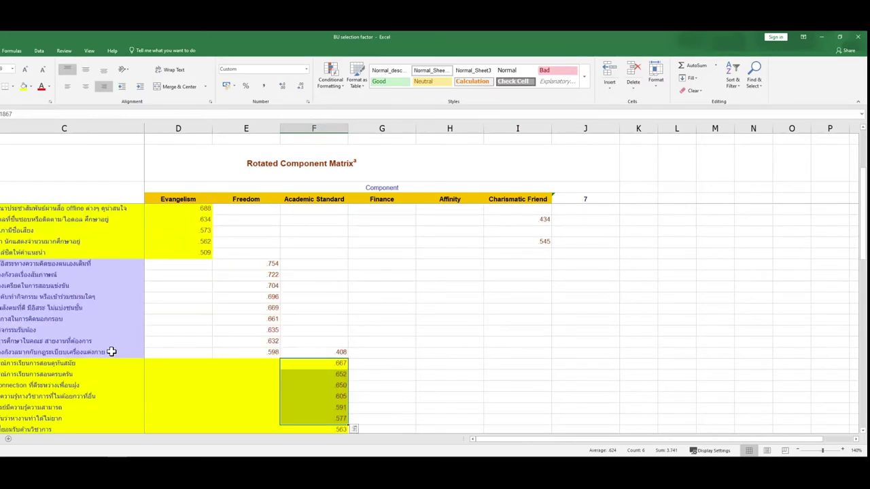
pyautogui.click(111, 352)
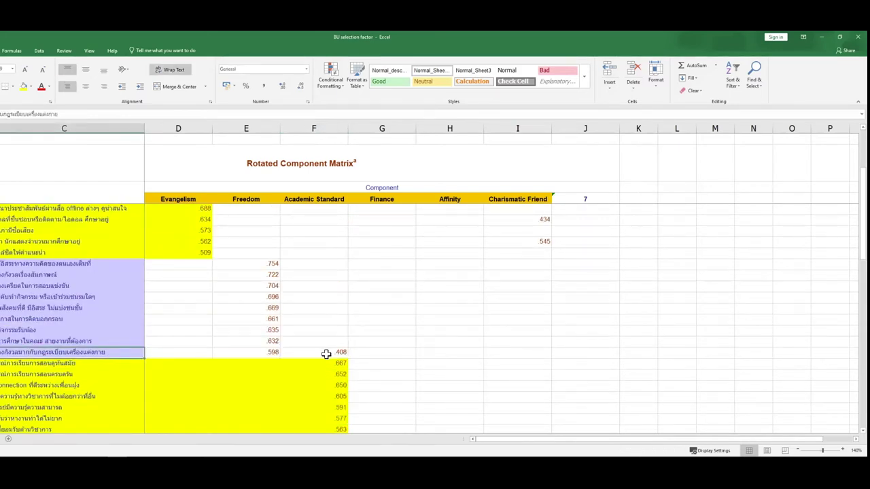
pyautogui.click(326, 354)
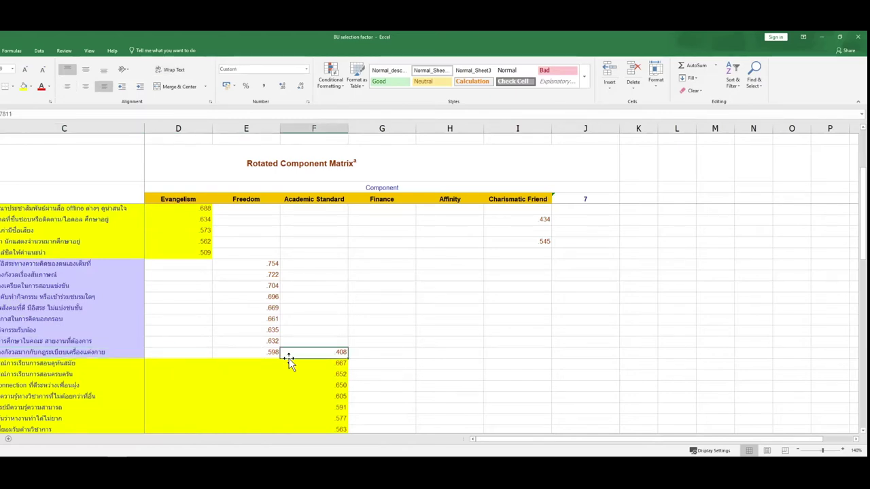
pyautogui.click(271, 355)
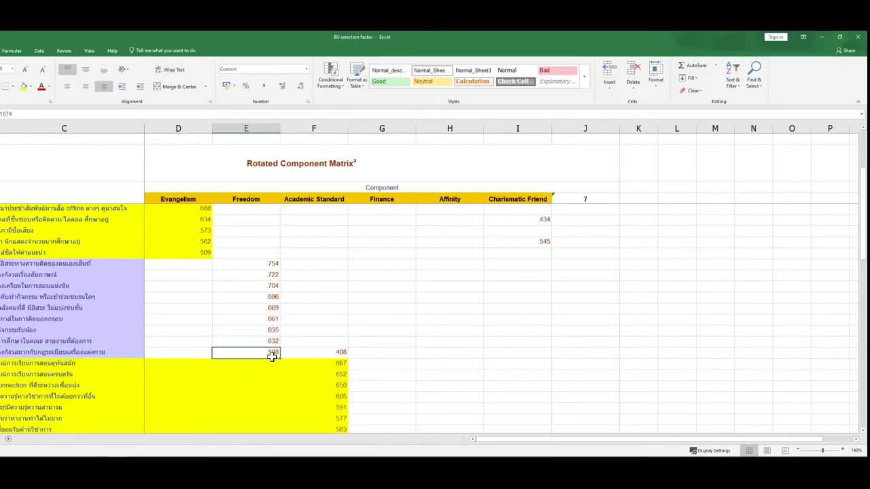
pyautogui.moveTo(246, 264); pyautogui.dragTo(243, 355)
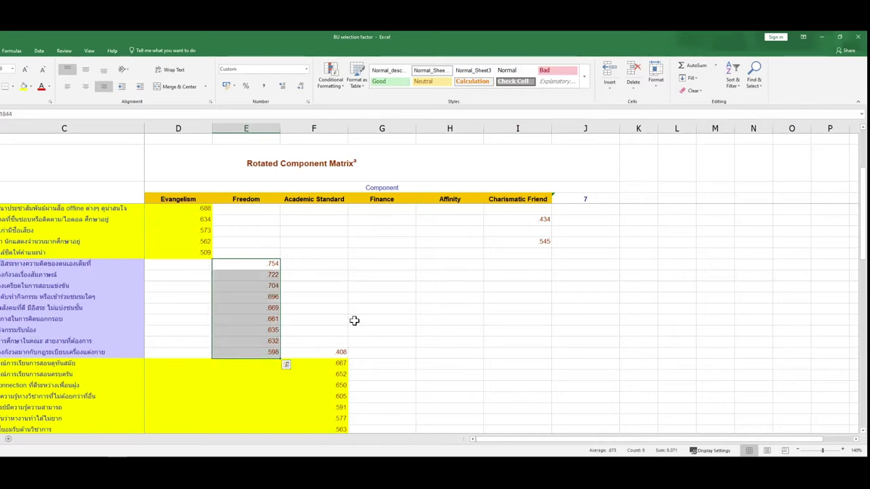
# Go through the purple Finance survey items in column C and highlight the corresponding loadings in the Finance column
pyautogui.scroll(-4, 382, 302)
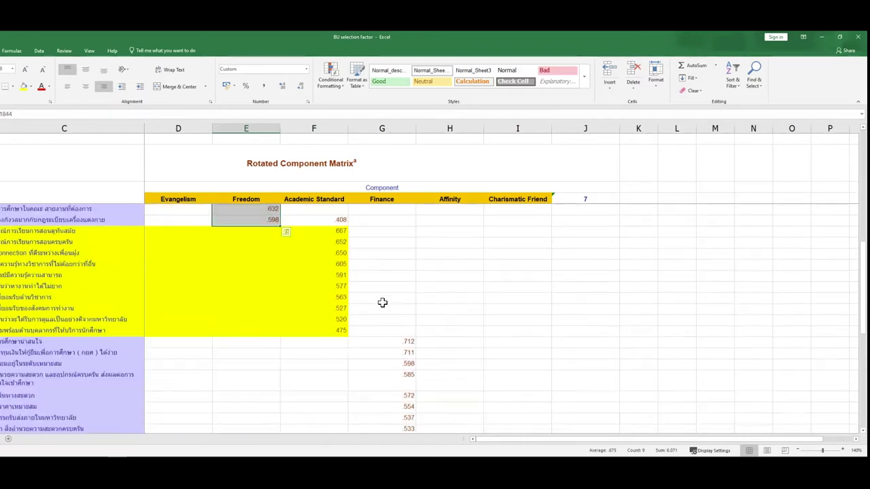
pyautogui.scroll(-4, 163, 276)
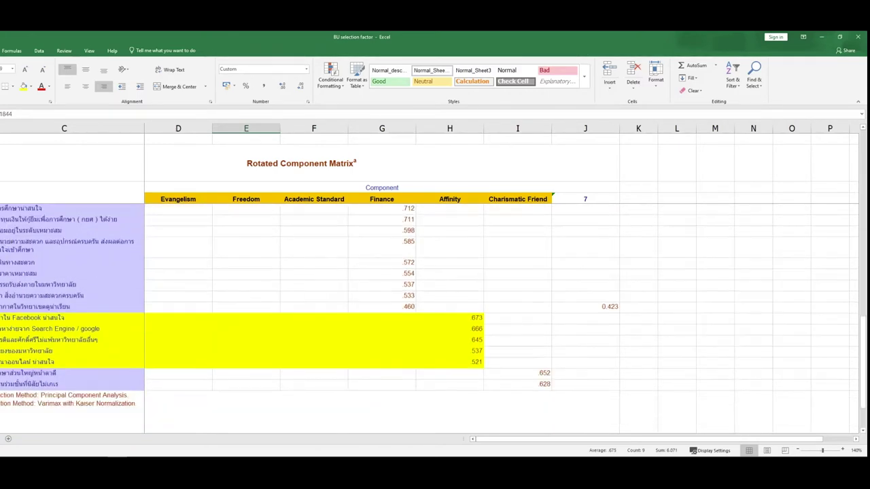
pyautogui.moveTo(19, 213); pyautogui.dragTo(27, 305)
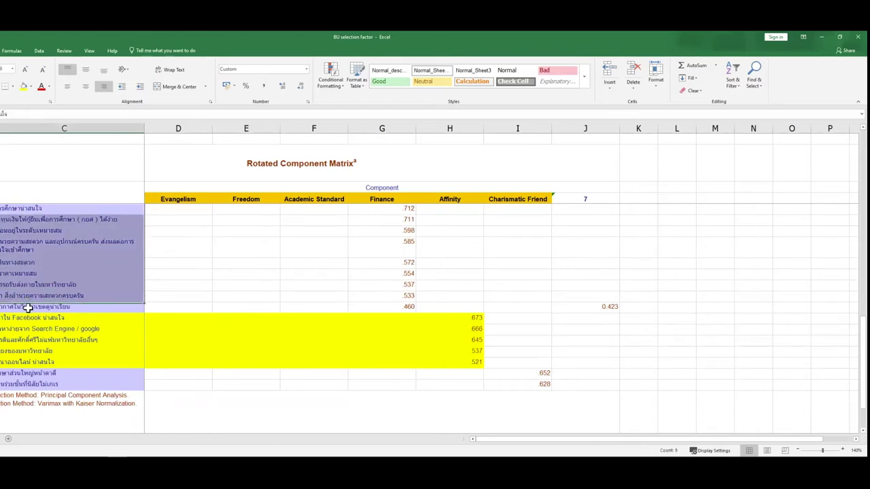
pyautogui.click(83, 247)
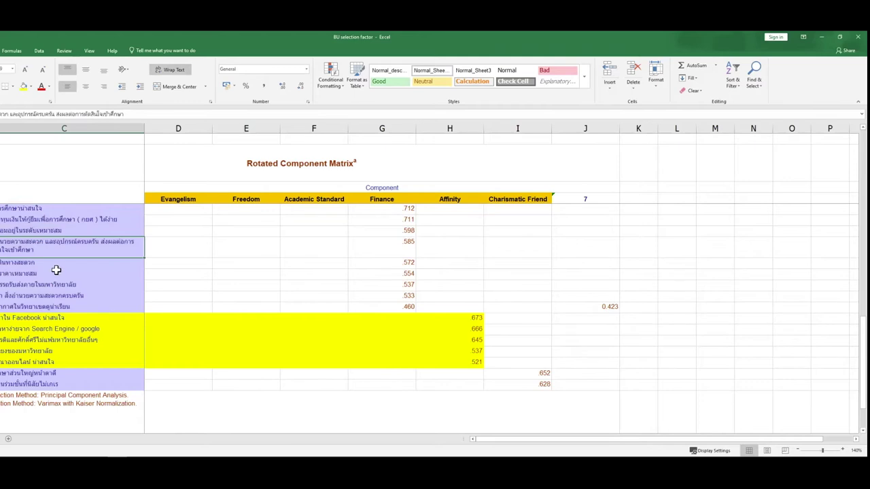
pyautogui.moveTo(40, 261); pyautogui.dragTo(38, 287)
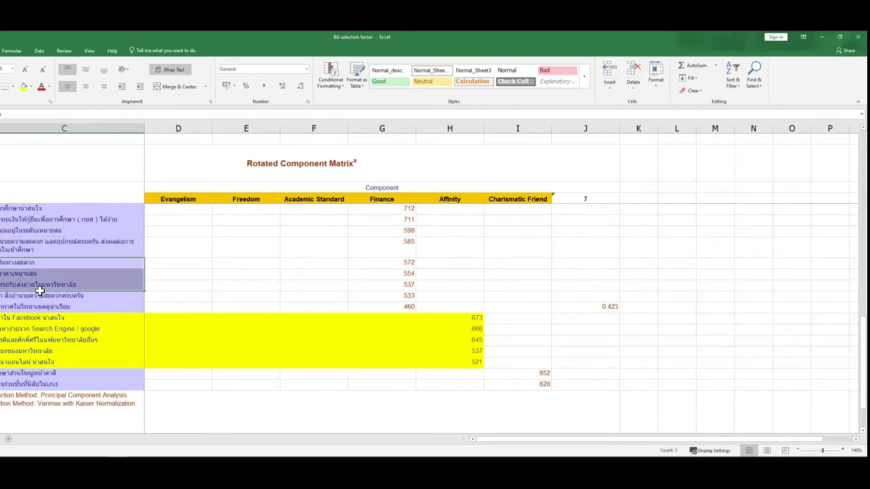
pyautogui.click(74, 295)
pyautogui.moveTo(373, 211); pyautogui.dragTo(374, 307)
pyautogui.moveTo(70, 243); pyautogui.dragTo(68, 211)
pyautogui.moveTo(379, 268); pyautogui.dragTo(398, 299)
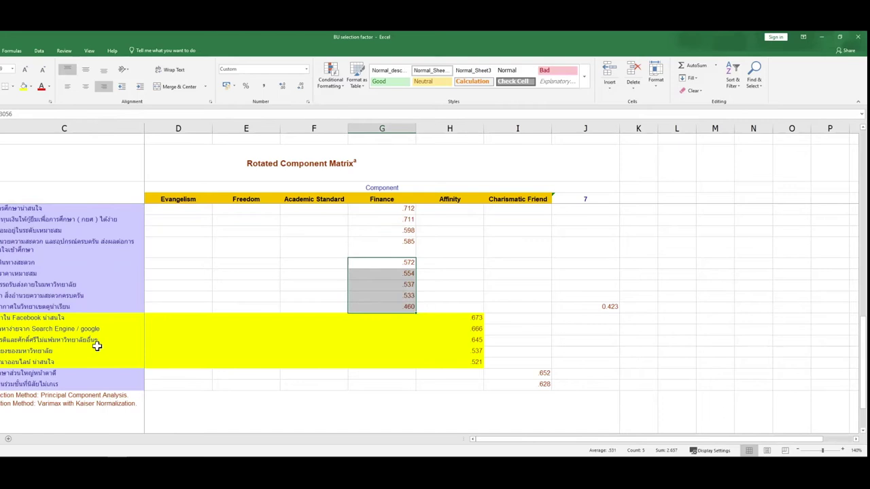
pyautogui.scroll(-4, 140, 318)
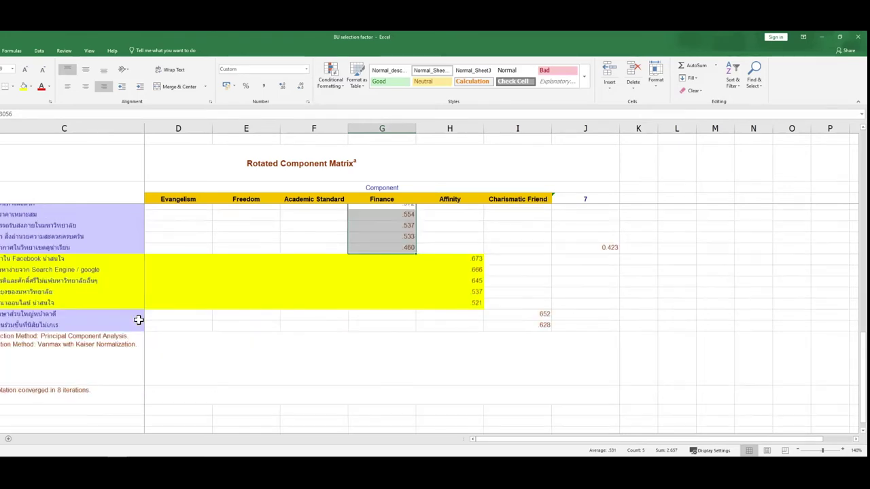
# Go through the yellow Affinity items and the two purple Charismatic Friend items in column C, selecting each group's factor heading
pyautogui.scroll(2, 136, 319)
pyautogui.moveTo(115, 243); pyautogui.dragTo(114, 254)
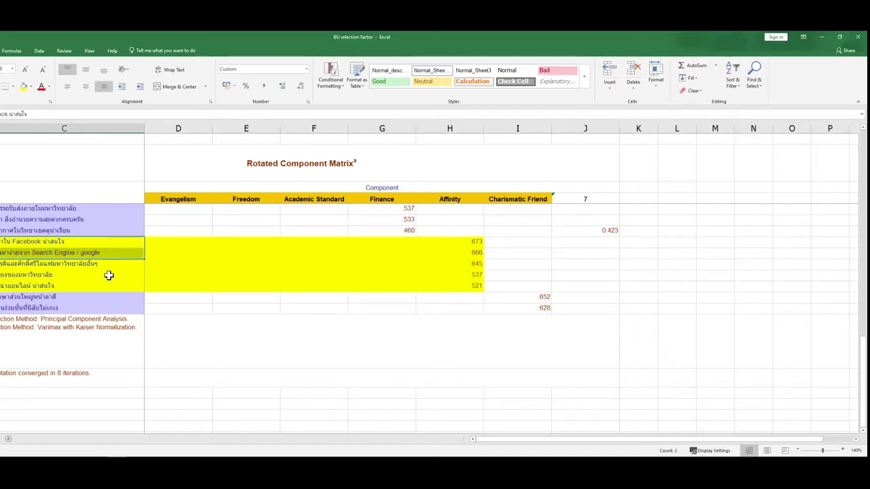
pyautogui.keyDown('shift'); pyautogui.click(108, 282); pyautogui.keyUp('shift')
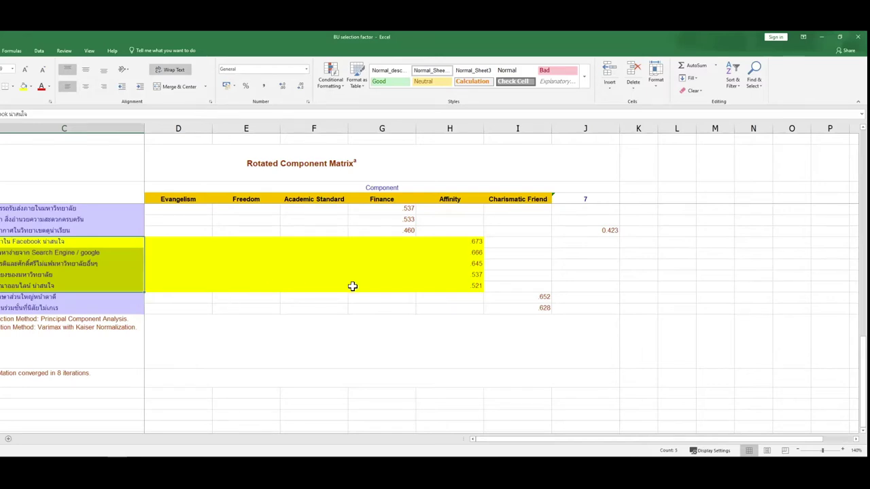
pyautogui.click(55, 252)
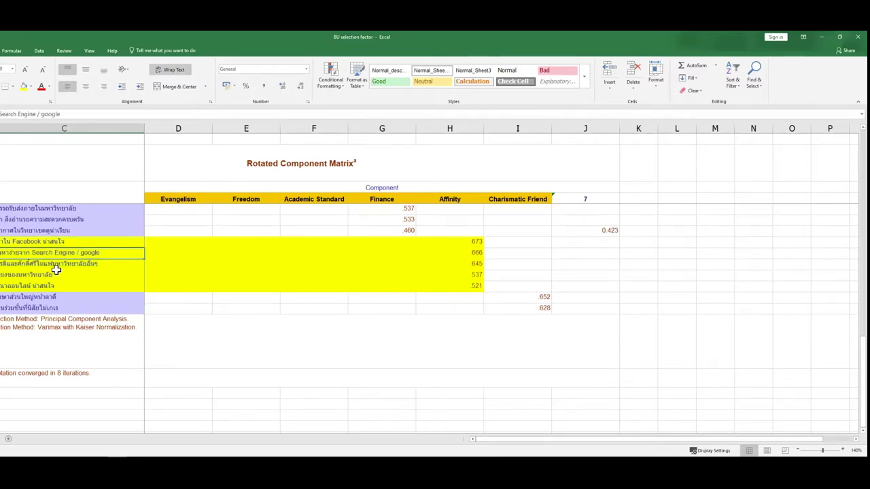
pyautogui.click(59, 242)
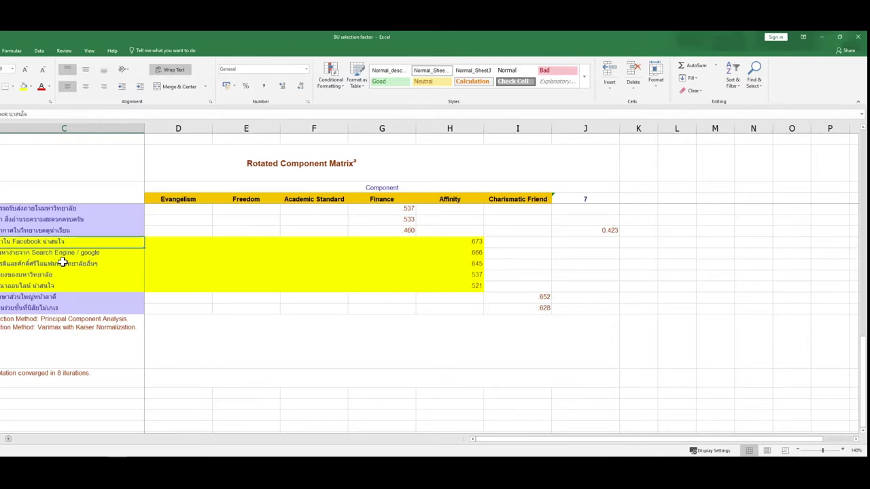
pyautogui.moveTo(62, 259); pyautogui.dragTo(60, 244)
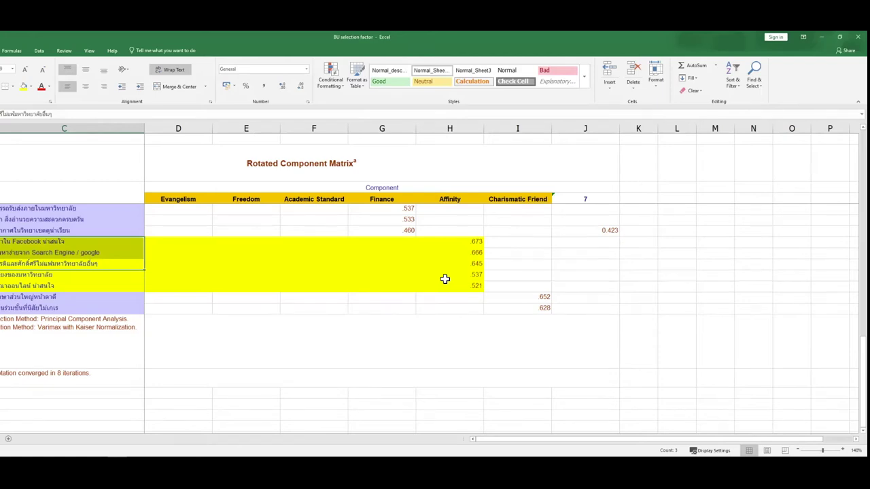
pyautogui.click(461, 203)
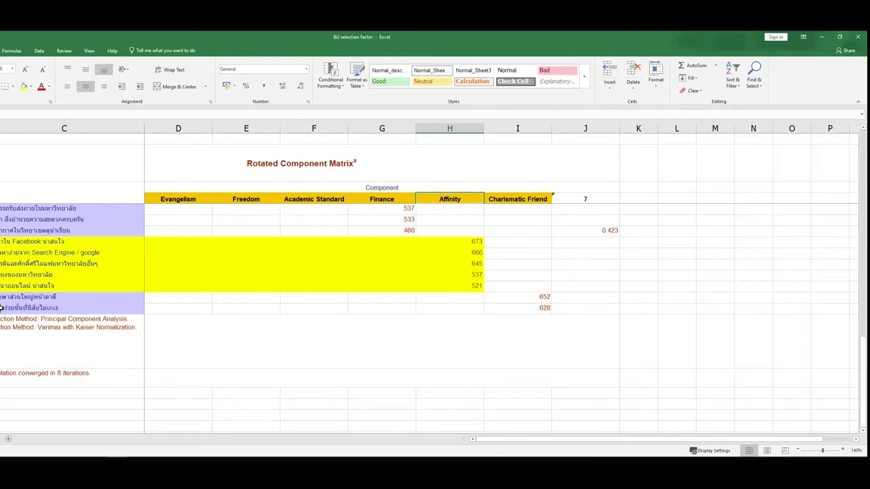
pyautogui.moveTo(15, 299); pyautogui.dragTo(14, 309)
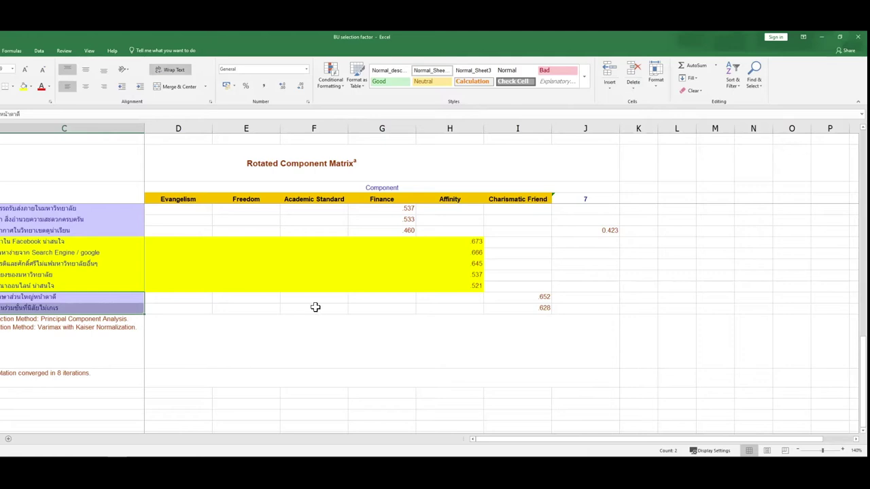
pyautogui.click(501, 204)
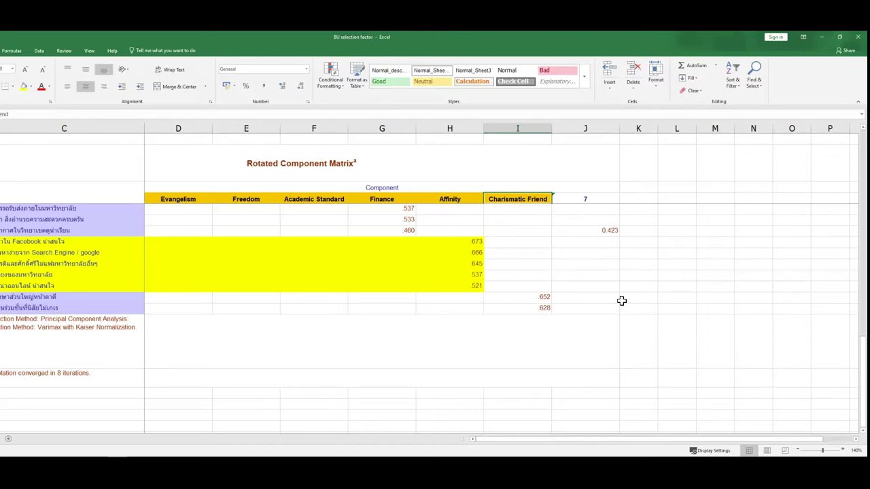
# Compare the last Finance item's loadings on component 7 and Finance, and highlight the whole component 7 column
pyautogui.scroll(3, 612, 306)
pyautogui.scroll(-1, 593, 313)
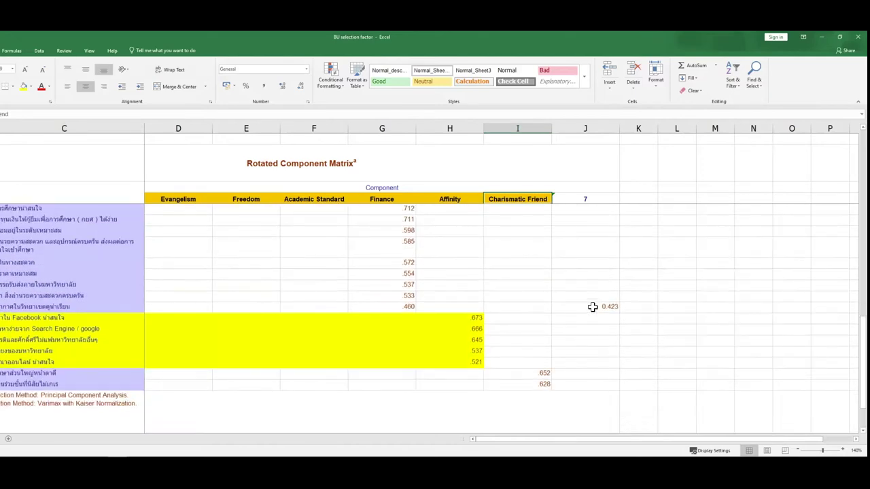
pyautogui.click(592, 307)
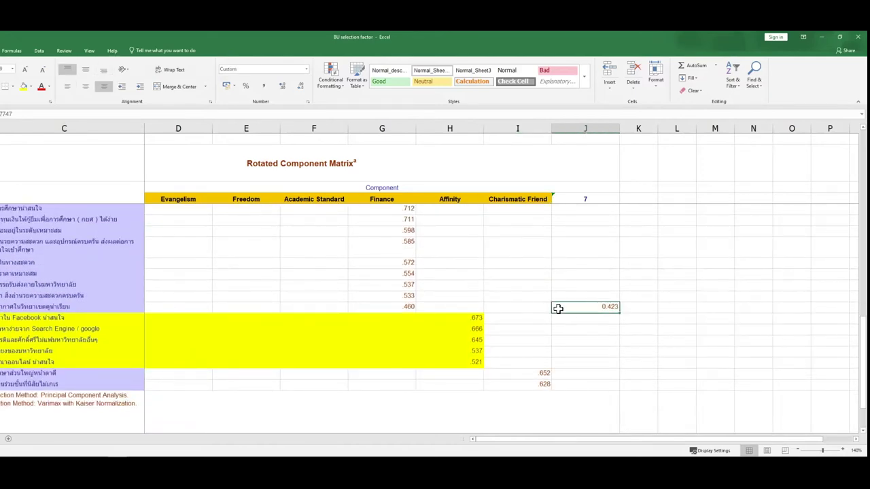
pyautogui.click(384, 307)
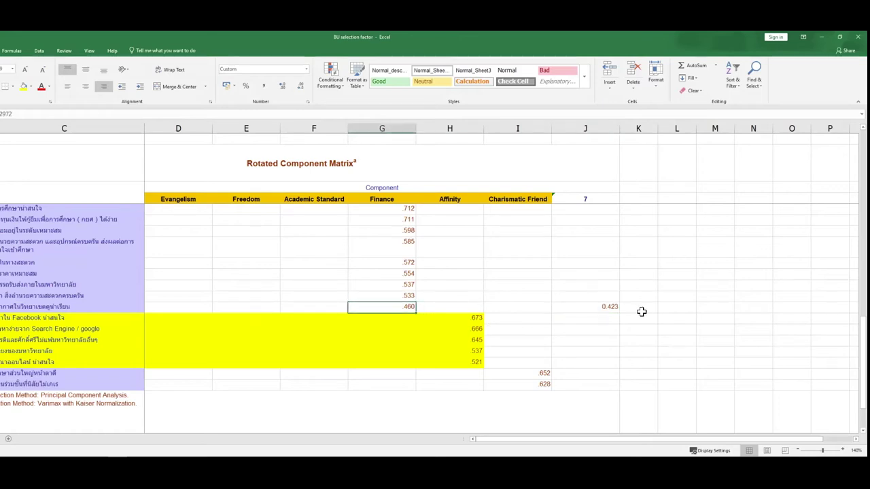
pyautogui.click(575, 129)
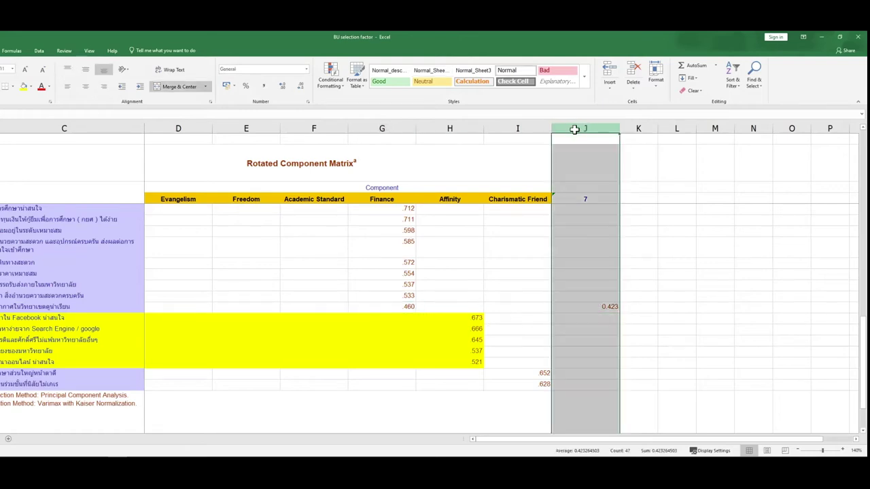
pyautogui.click(670, 287)
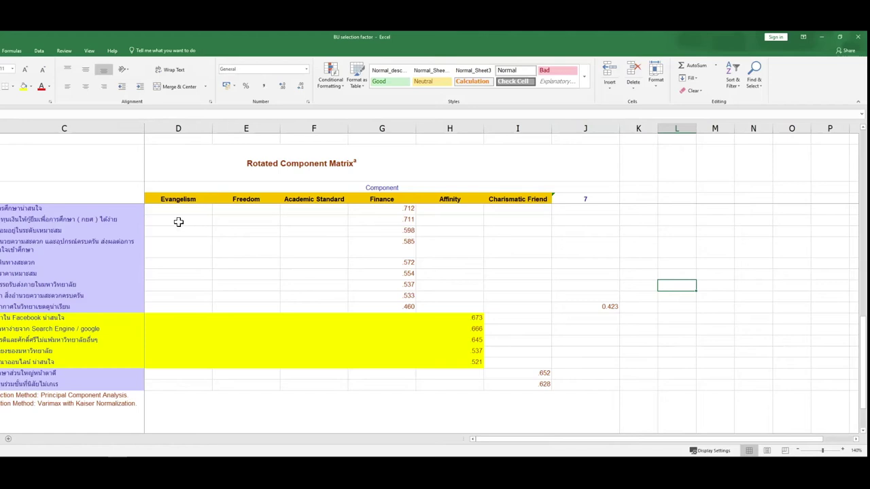
# Highlight the six named factor headings from Evangelism to Charismatic Friend, and all Evangelism loadings in column D
pyautogui.moveTo(183, 197); pyautogui.dragTo(523, 200)
pyautogui.scroll(10, 526, 197)
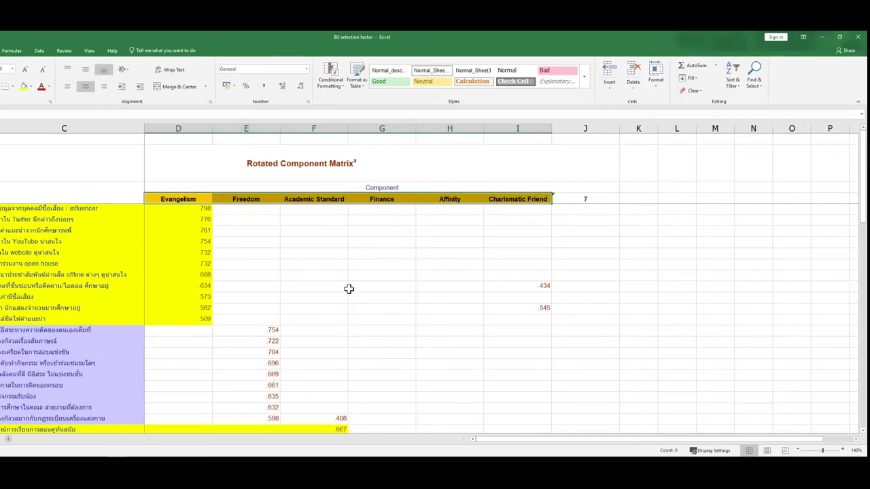
pyautogui.scroll(-6, 317, 286)
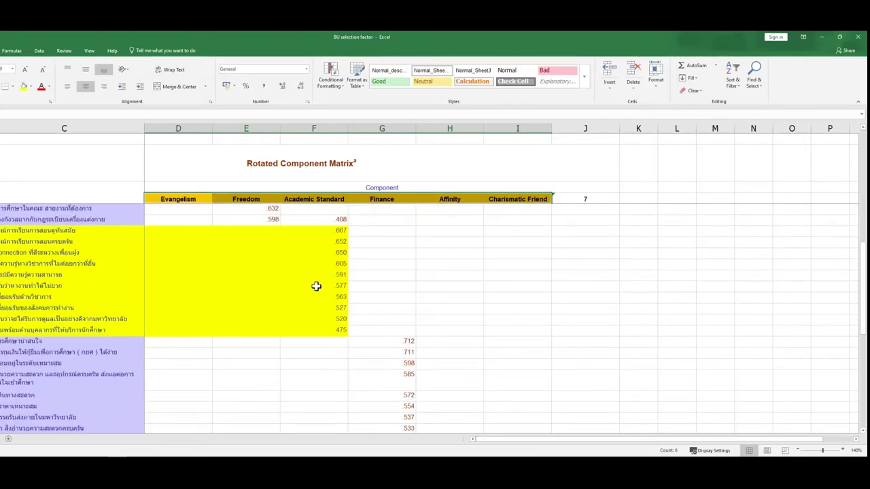
pyautogui.scroll(6, 317, 285)
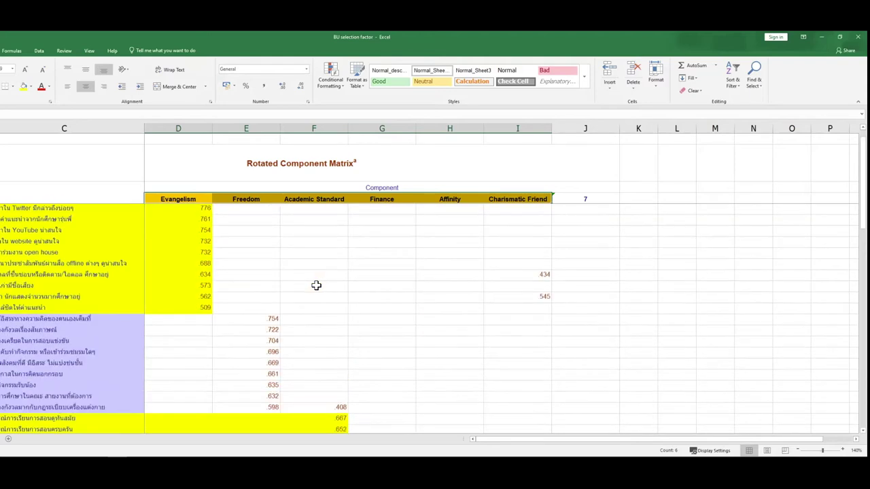
pyautogui.moveTo(171, 211); pyautogui.dragTo(177, 318)
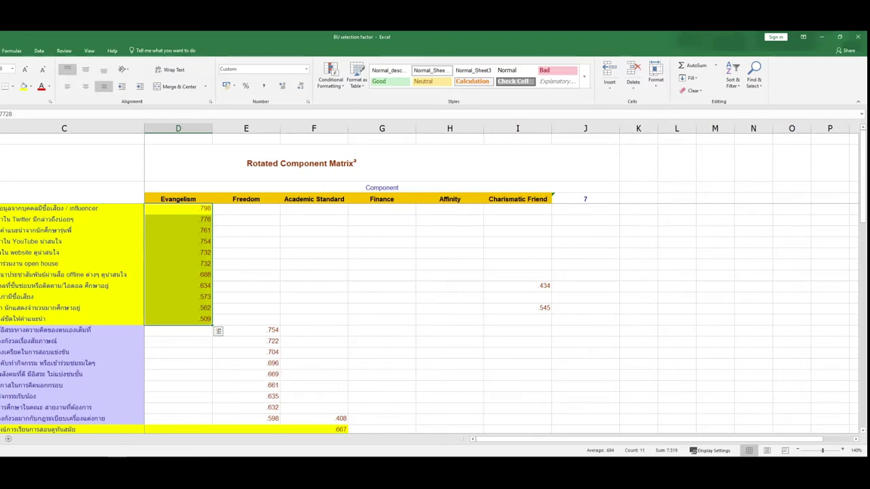
pyautogui.scroll(-2, 435, 319)
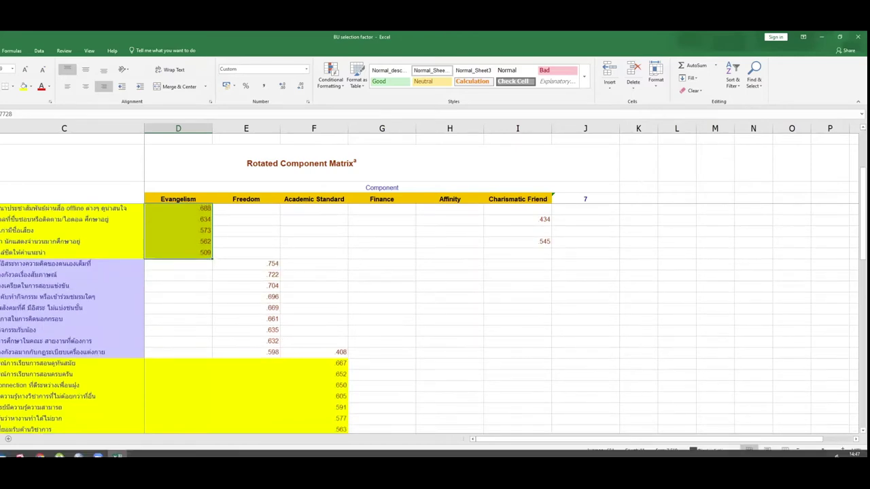
# Look through the survey item labels of the bu.sav dataset in SPSS and return to the Academic Standard items in Excel
pyautogui.moveTo(78, 450)
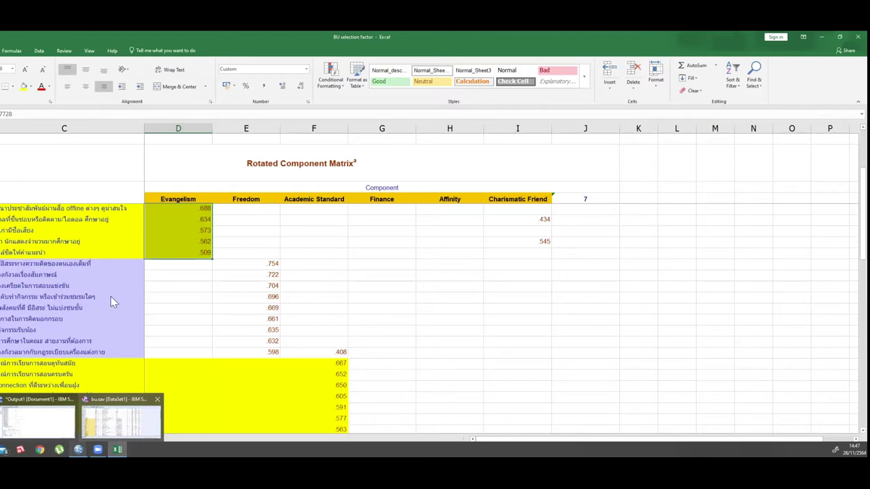
pyautogui.click(78, 428)
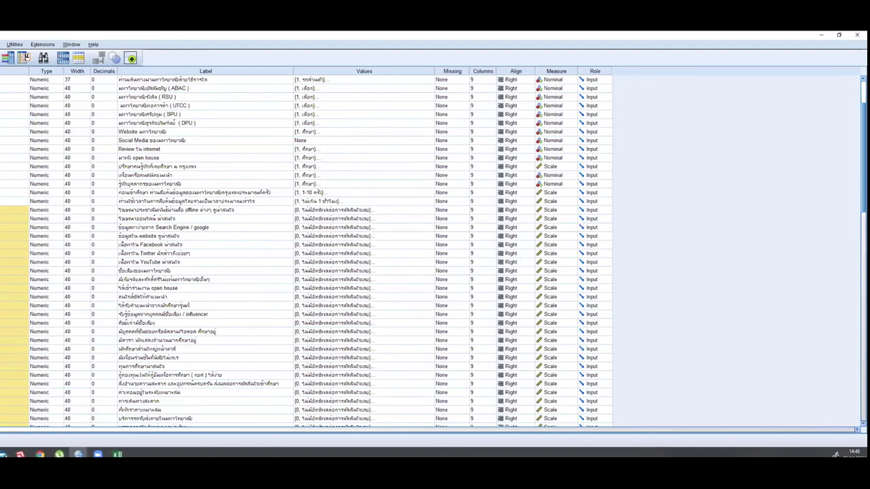
pyautogui.scroll(-8, 89, 351)
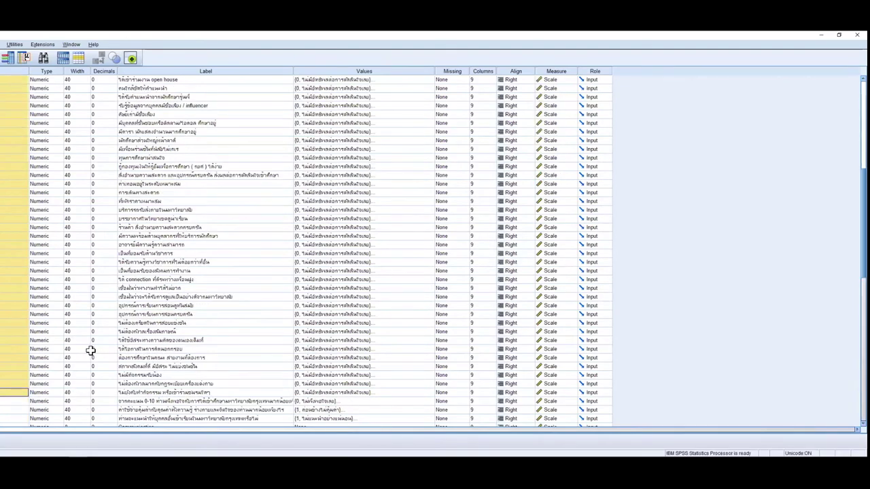
pyautogui.hotkey('alt', 'Tab')
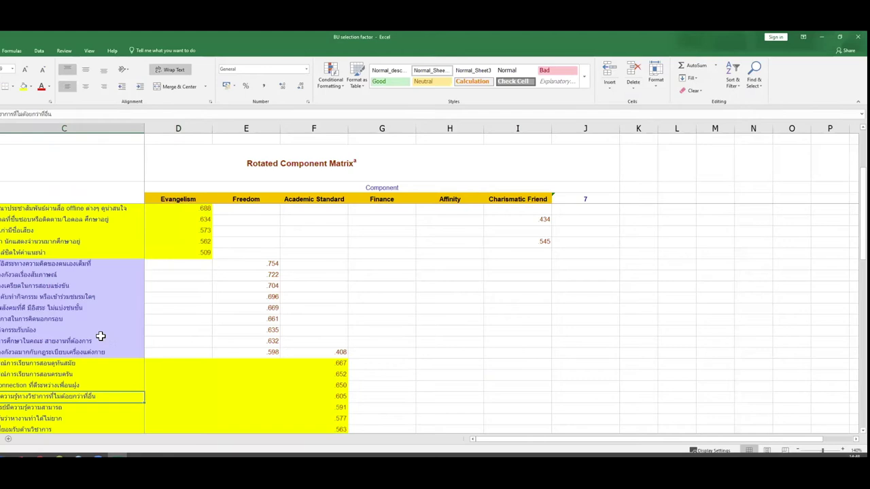
pyautogui.scroll(-4, 95, 333)
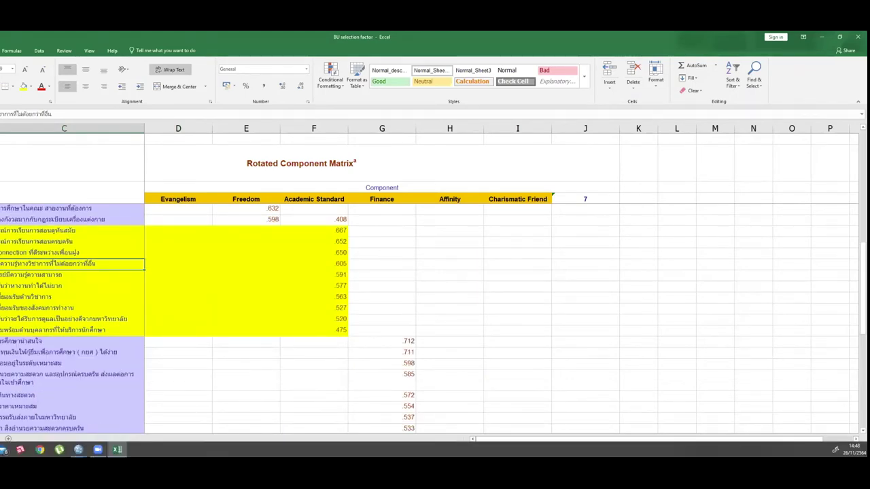
# Switch to the bu.sav dataset in SPSS and start a Compute Variable with the target variable labelled "academic standard"
pyautogui.moveTo(78, 449)
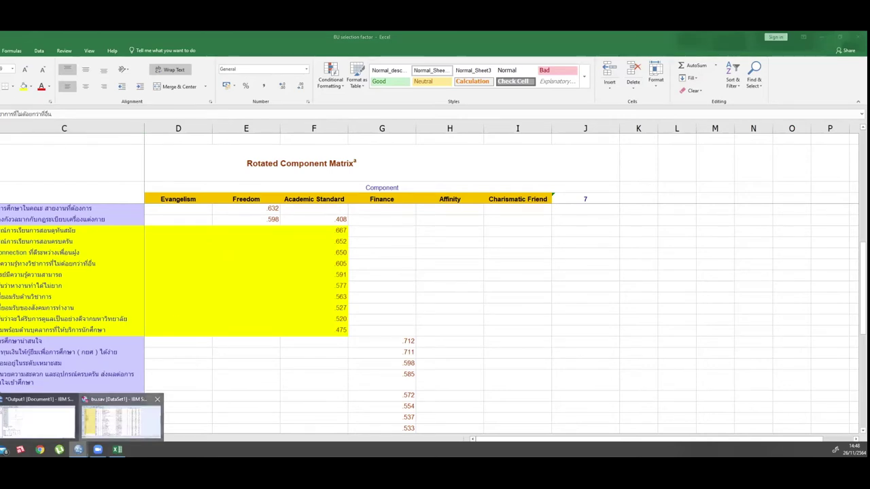
pyautogui.click(121, 419)
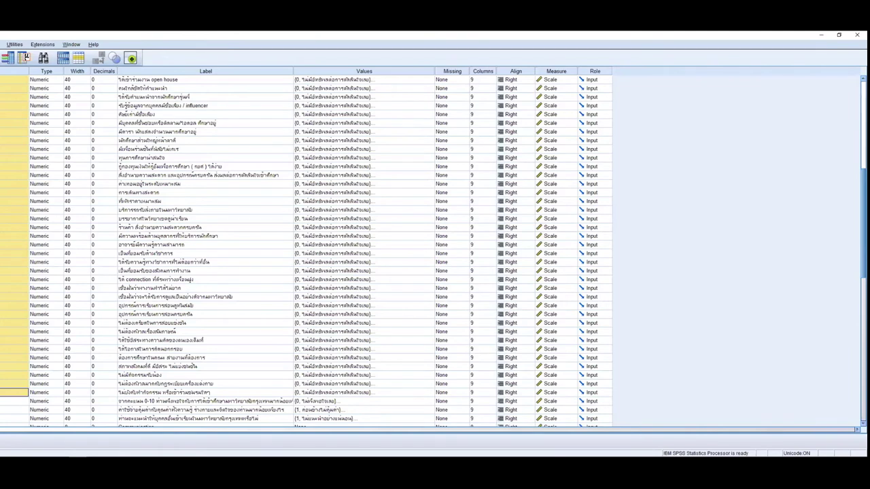
pyautogui.hotkey('alt', 't')
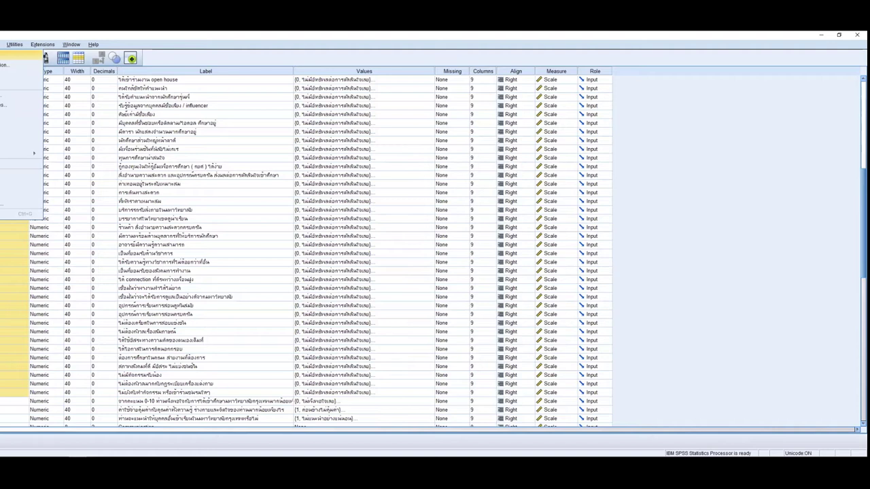
pyautogui.press('Escape')
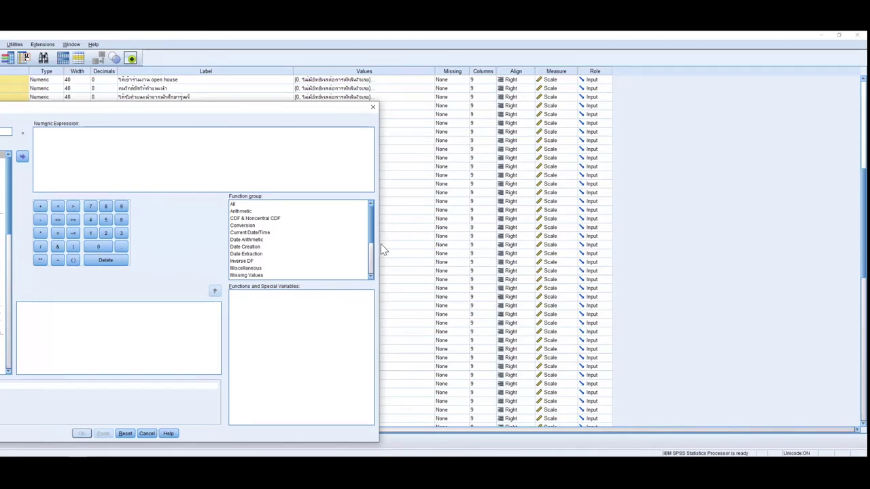
pyautogui.hotkey('alt', 'l')
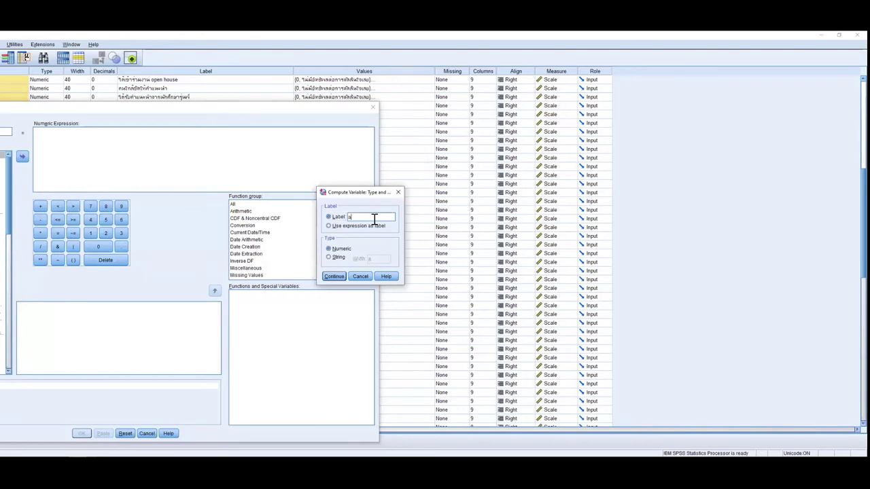
pyautogui.write('academic standard')
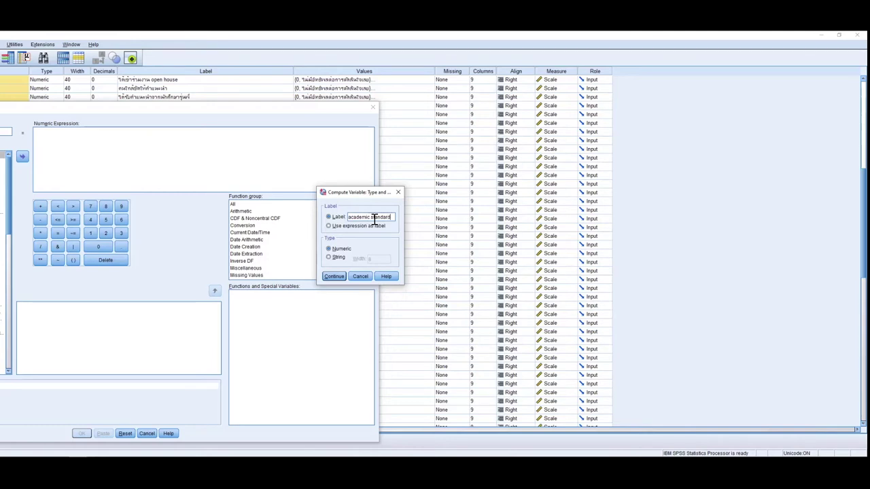
pyautogui.click(332, 277)
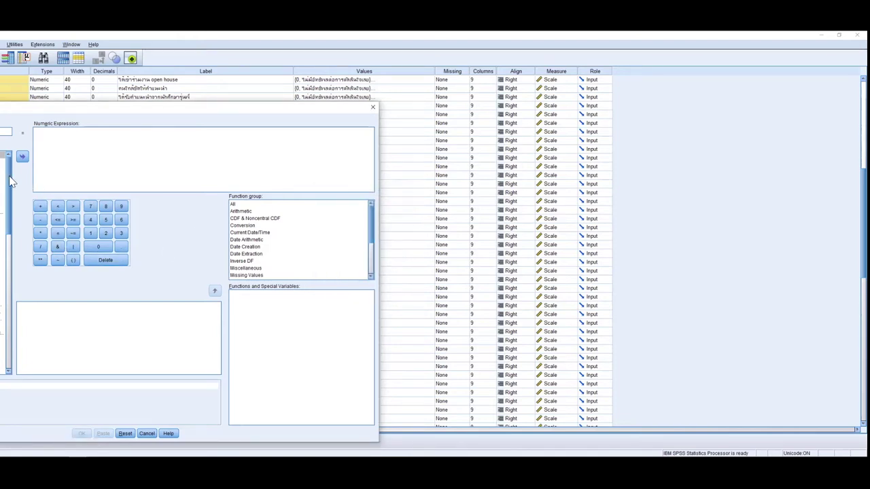
# Begin the numeric expression with parentheses and enter the sum of Acadamic1 and Acadamic2 inside them, ready for another term
pyautogui.click(74, 261)
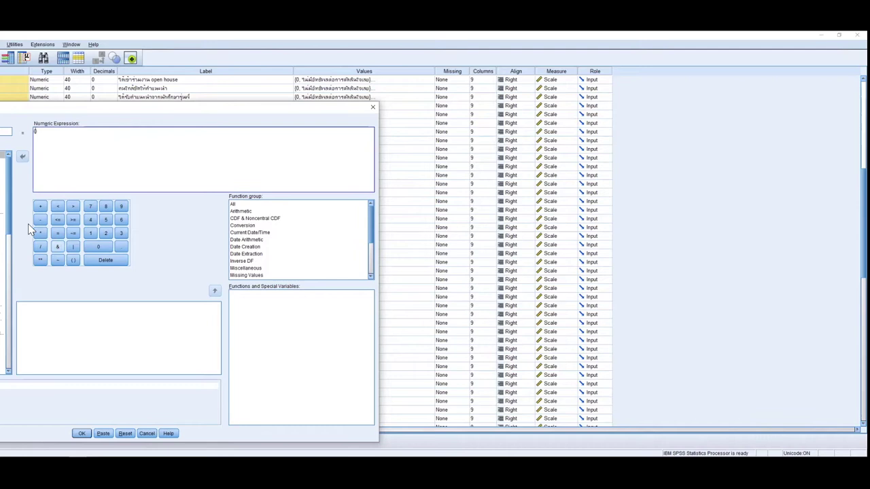
pyautogui.moveTo(12, 210); pyautogui.dragTo(17, 236)
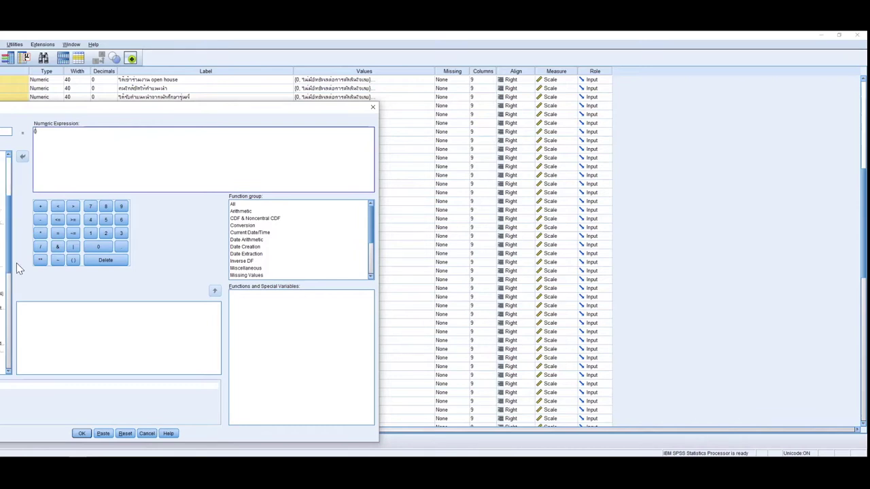
pyautogui.moveTo(20, 276); pyautogui.dragTo(26, 303)
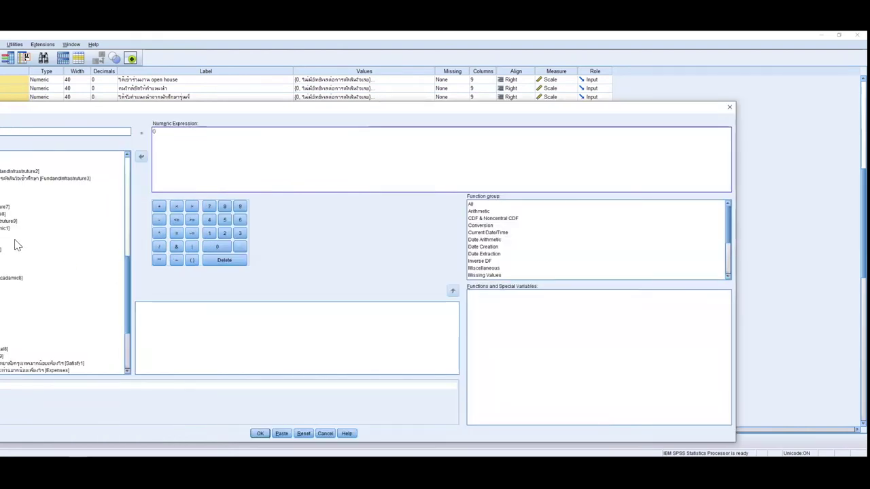
pyautogui.click(109, 228)
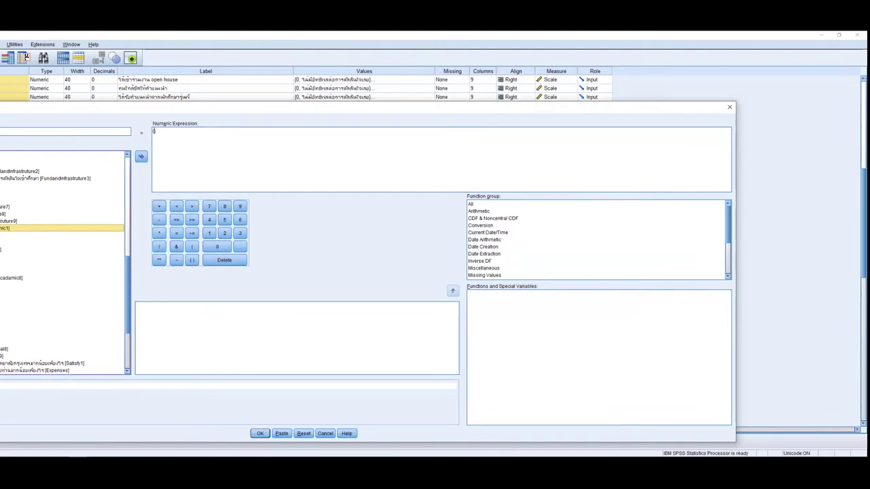
pyautogui.click(14, 293)
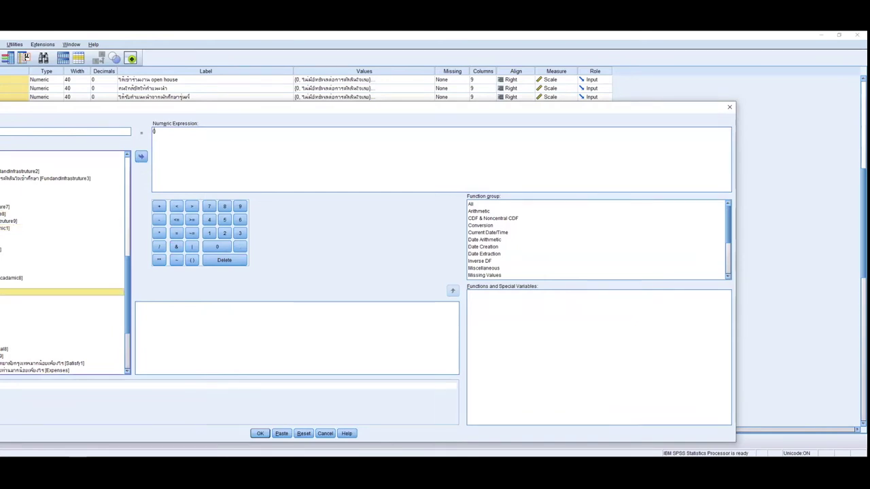
pyautogui.click(41, 228)
pyautogui.click(141, 157)
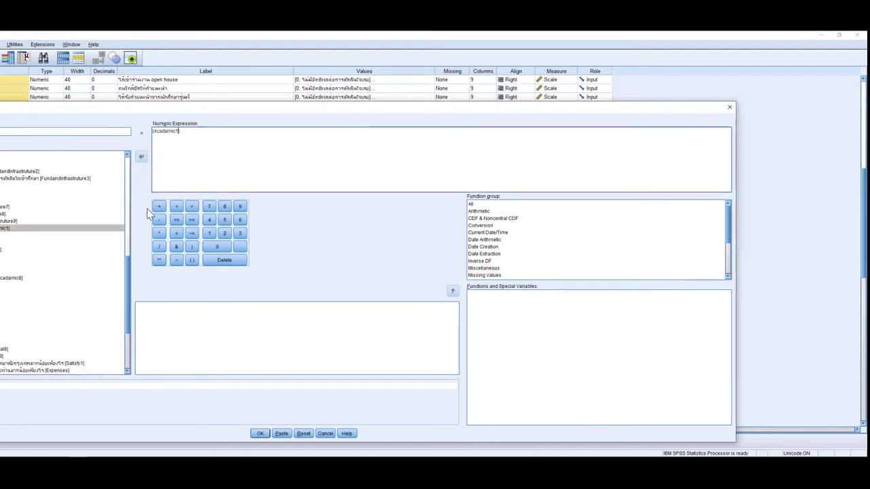
pyautogui.click(159, 206)
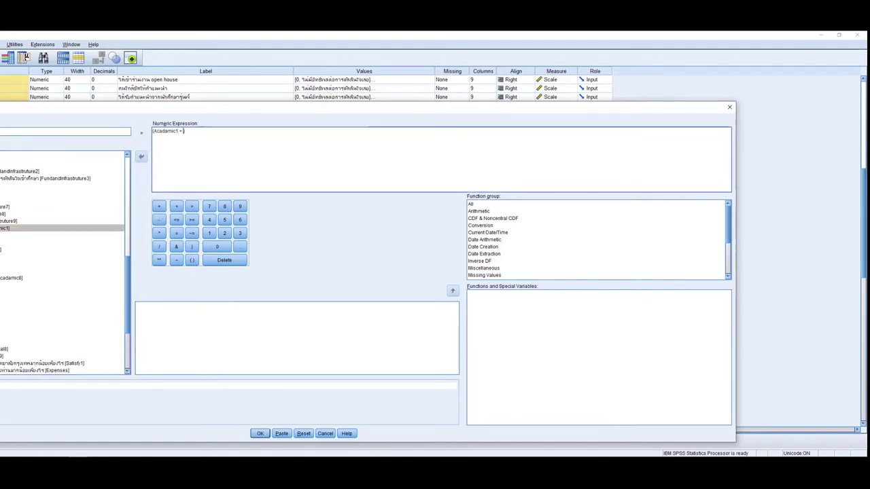
pyautogui.click(140, 157)
pyautogui.click(159, 206)
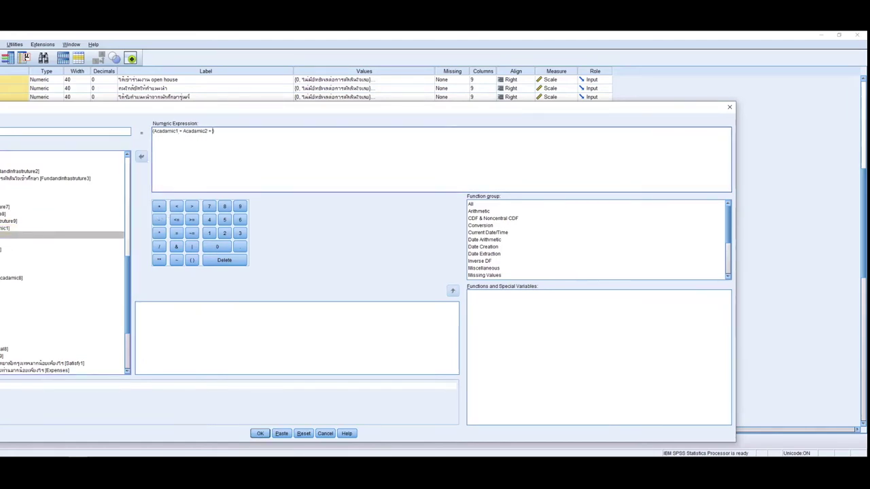
# Add Acadamic3, Acadamic4 and Acadamic5 to the parenthesised sum in the numeric expression
pyautogui.click(41, 242)
pyautogui.click(140, 157)
pyautogui.click(159, 206)
pyautogui.click(40, 249)
pyautogui.click(140, 157)
pyautogui.click(159, 206)
pyautogui.click(41, 256)
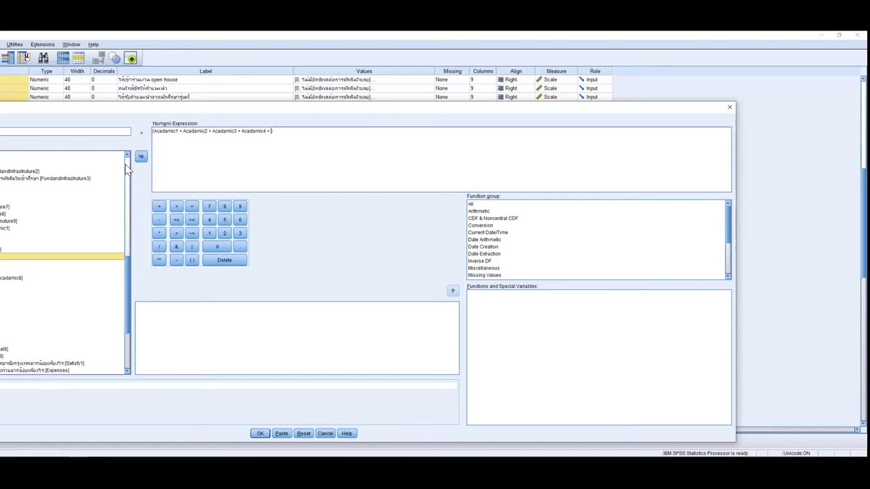
pyautogui.click(141, 157)
pyautogui.click(159, 206)
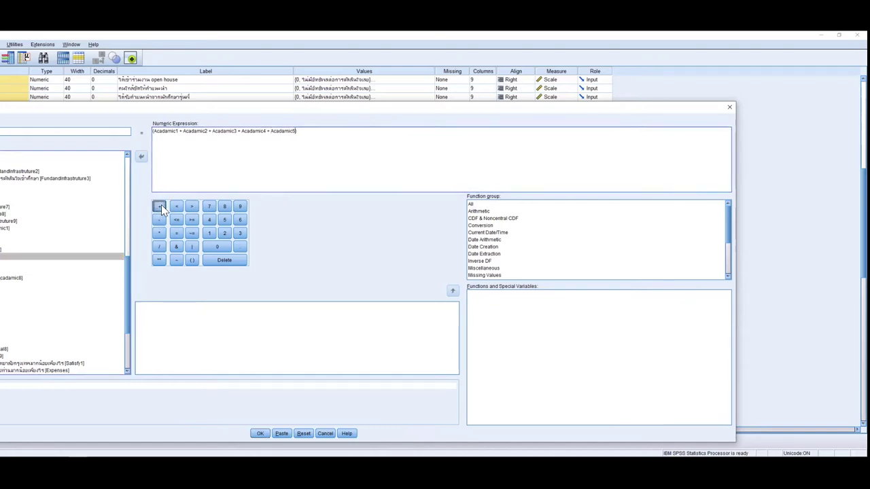
# Extend the sum in the numeric expression with Acadamic6, Acadamic7 and Acadamic8
pyautogui.click(41, 263)
pyautogui.click(141, 157)
pyautogui.click(159, 206)
pyautogui.click(40, 278)
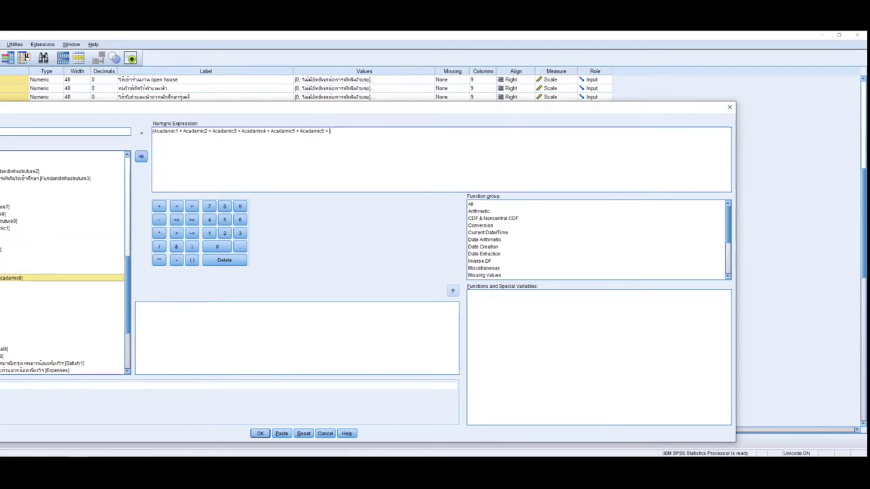
pyautogui.click(68, 271)
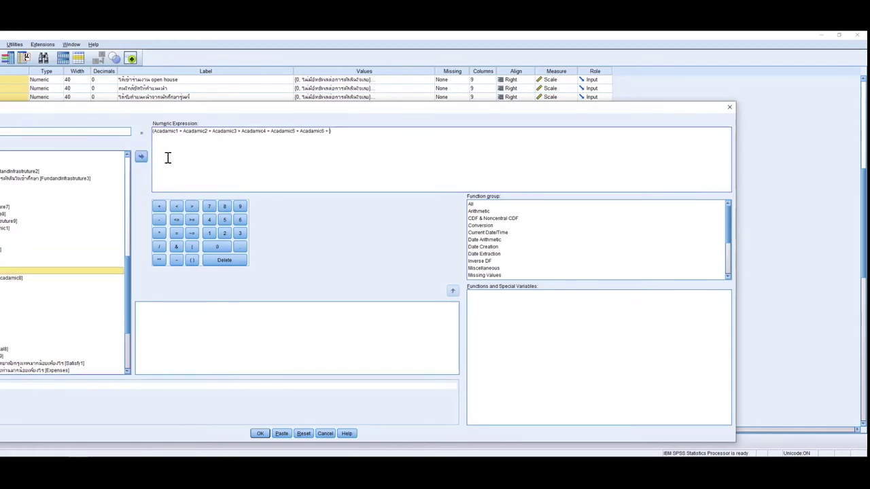
pyautogui.click(141, 156)
pyautogui.click(159, 206)
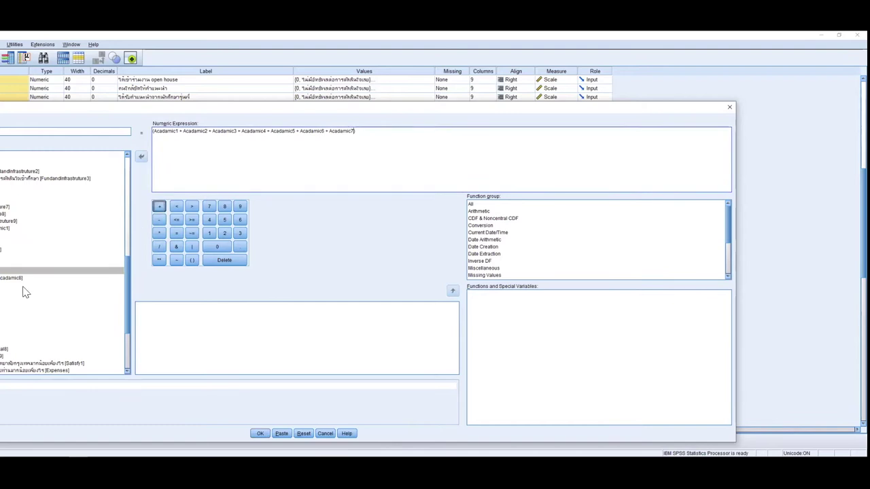
pyautogui.click(68, 277)
pyautogui.click(142, 157)
pyautogui.click(159, 206)
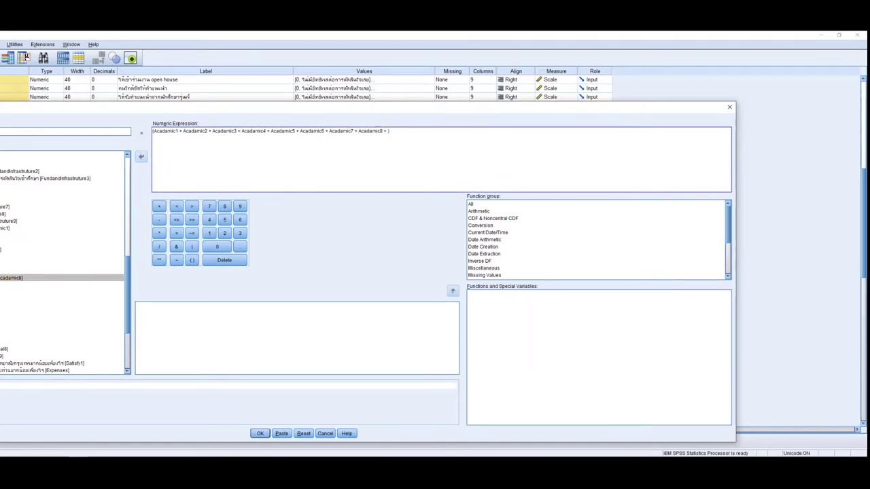
# Complete the sum with Acadamic9 and Acadamic10, divide it by 10, and compute the academic standard variable
pyautogui.click(27, 285)
pyautogui.click(141, 158)
pyautogui.click(159, 206)
pyautogui.click(41, 292)
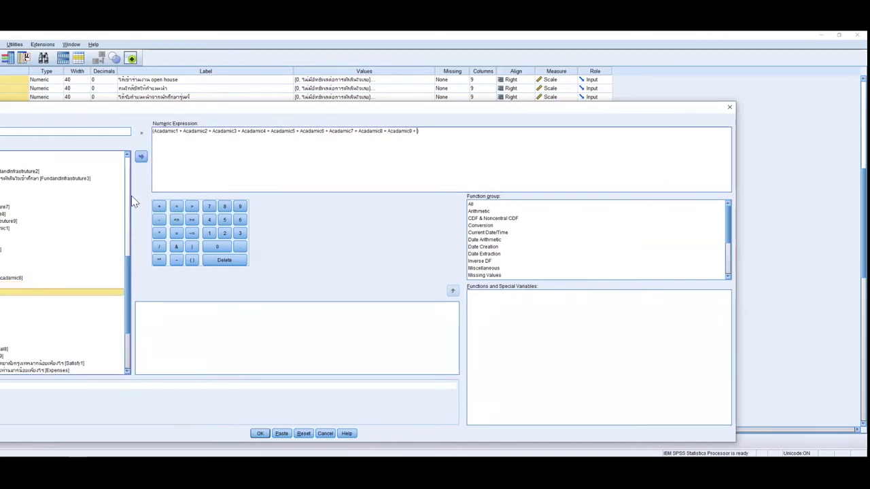
pyautogui.click(141, 159)
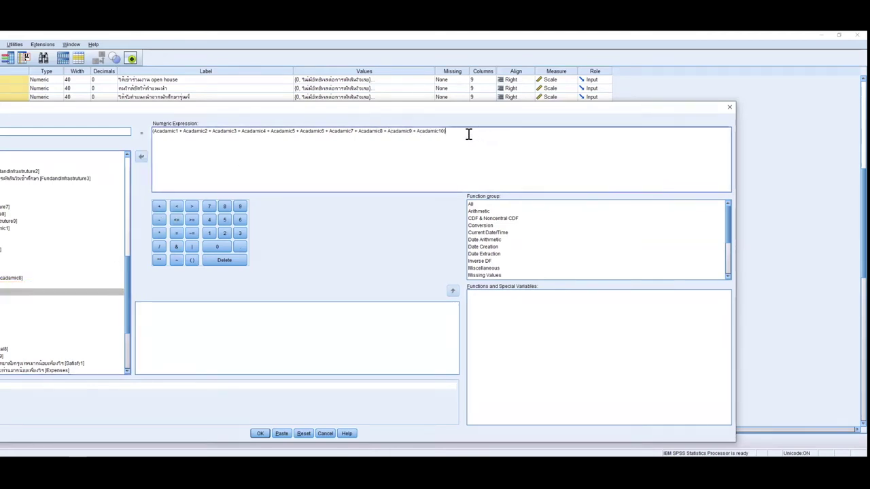
pyautogui.click(160, 247)
pyautogui.click(209, 234)
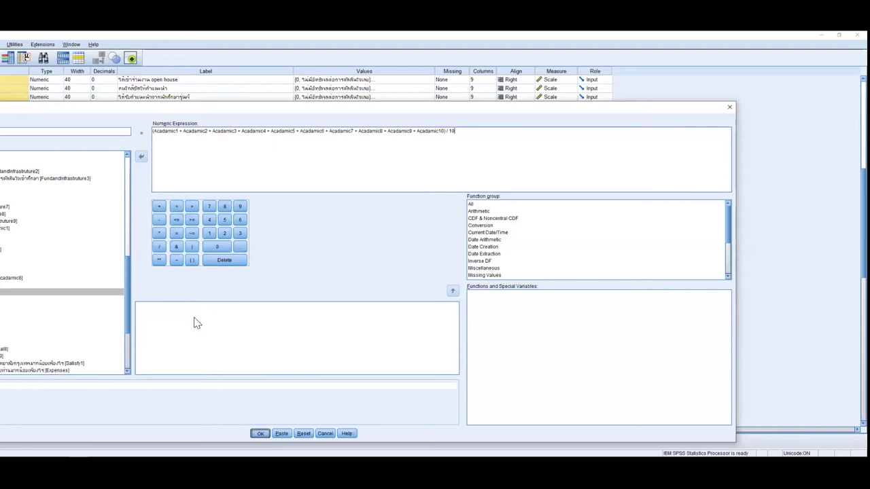
pyautogui.press('Return')
# Return to the bu.sav data editor and check the newly computed academic standard variable
pyautogui.click(114, 44)
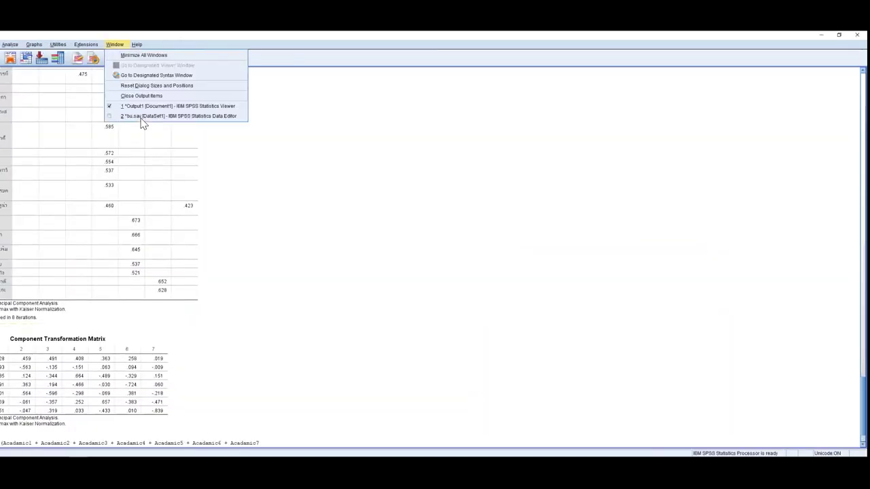
pyautogui.press('Return')
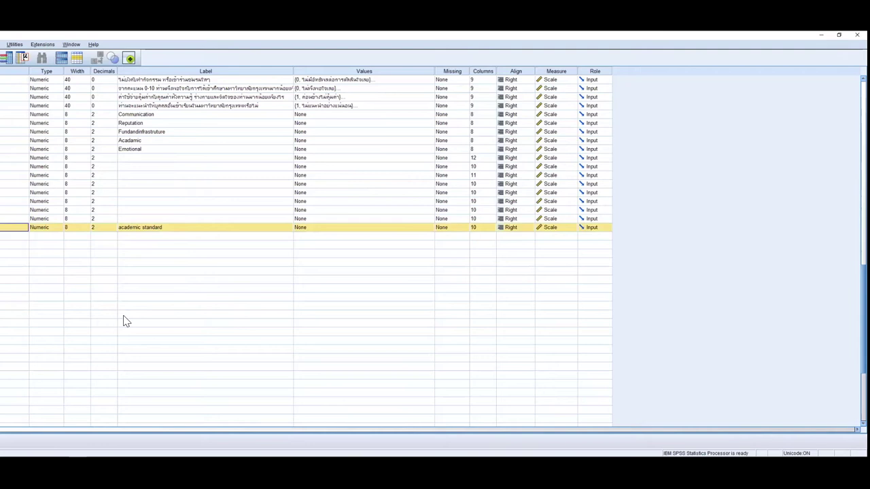
pyautogui.scroll(4, 129, 344)
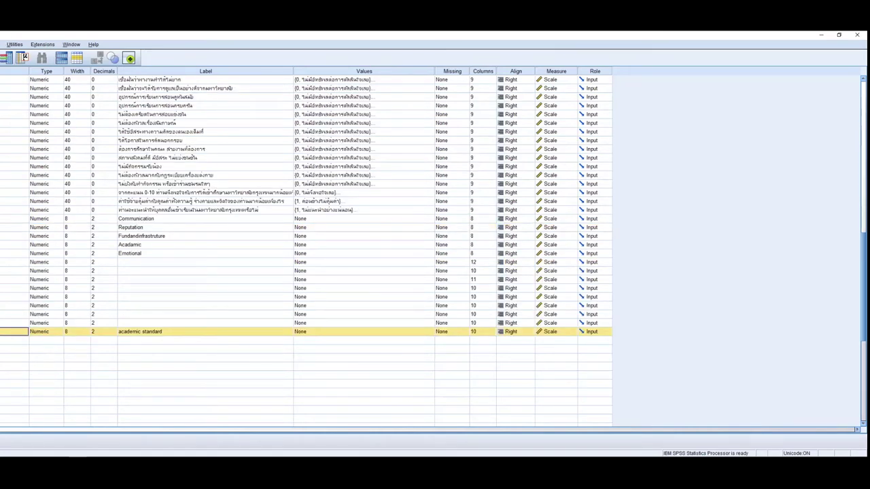
# Start a Reliability Analysis and add Acadamic1 through Acadamic10 as its items
pyautogui.click(1, 45)
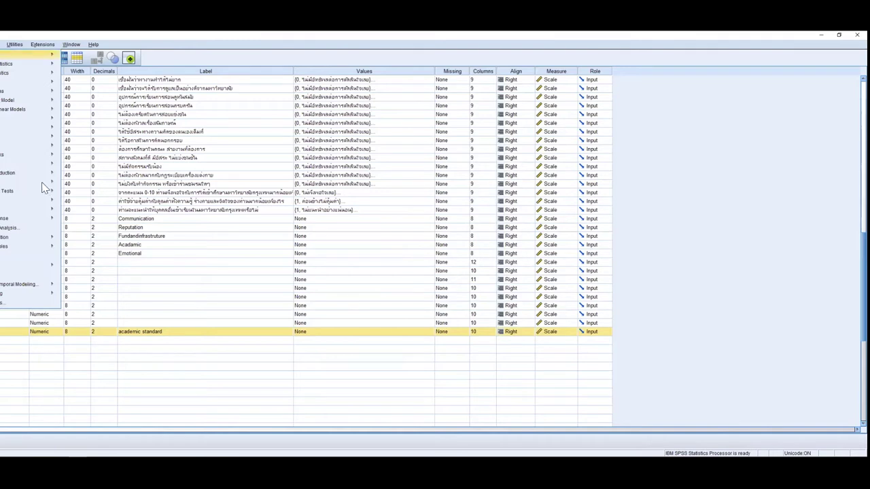
pyautogui.moveTo(44, 184)
pyautogui.click(90, 184)
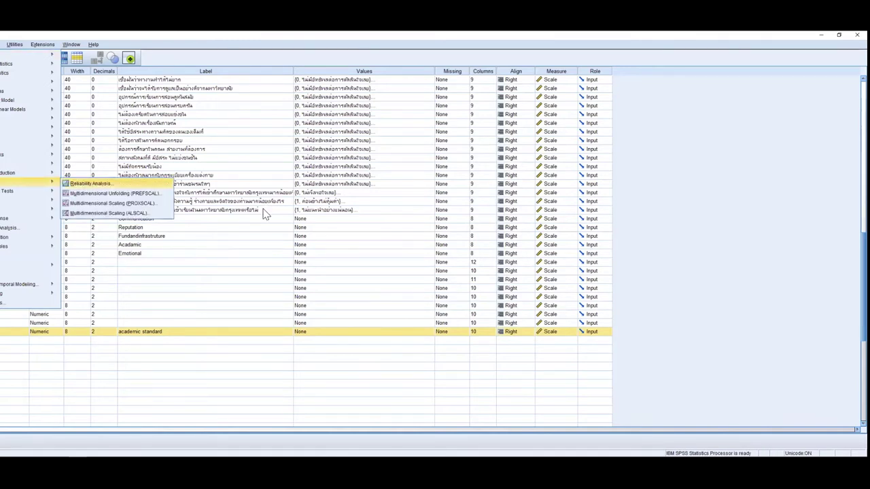
pyautogui.scroll(-15, 202, 142)
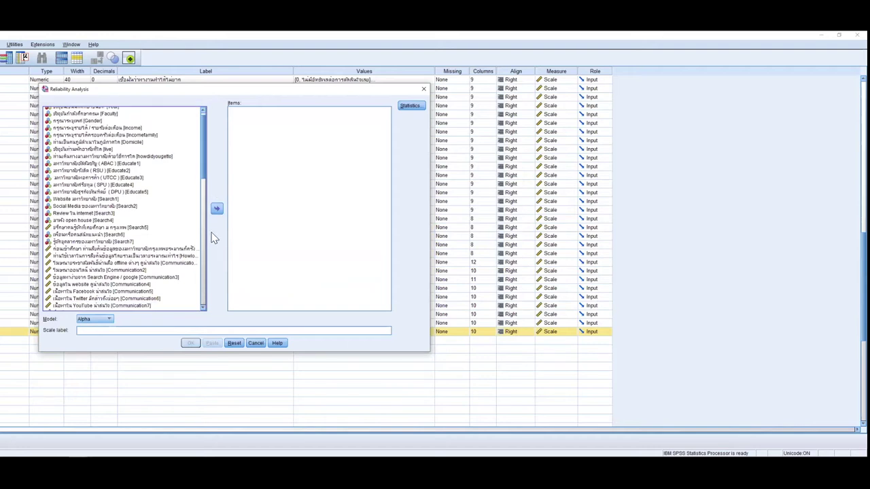
pyautogui.click(169, 142)
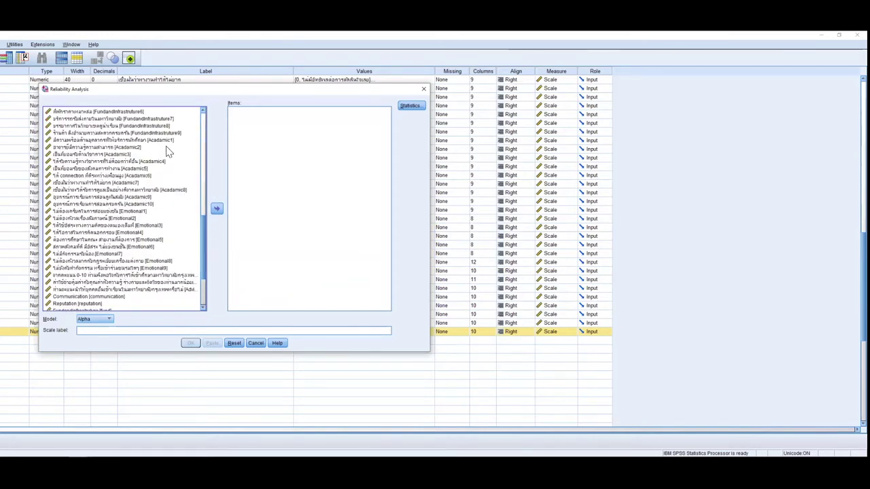
pyautogui.keyDown('shift'); pyautogui.click(137, 205); pyautogui.keyUp('shift')
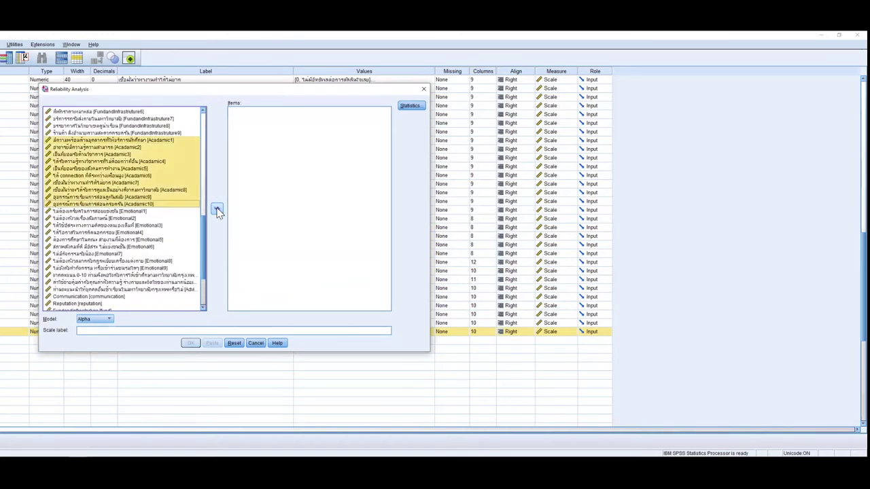
pyautogui.click(216, 209)
# Request the "Scale if item deleted" descriptives and run the reliability analysis with the Alpha model
pyautogui.click(411, 106)
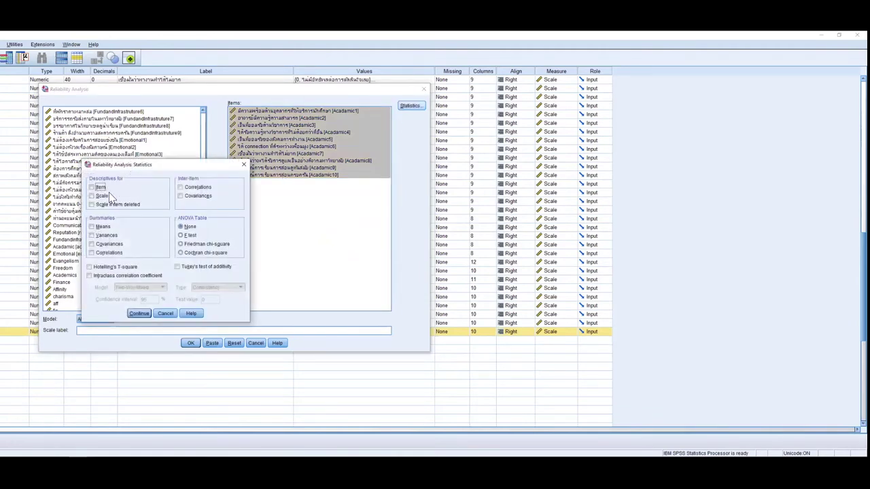
pyautogui.click(93, 204)
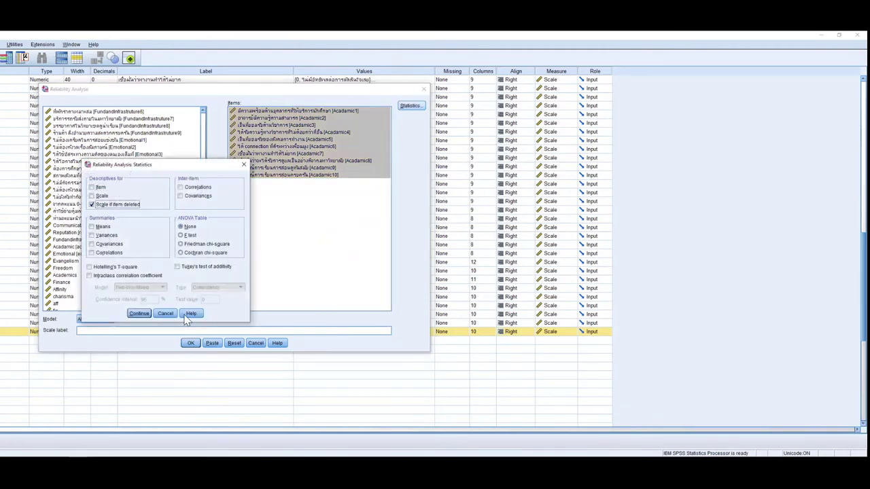
pyautogui.click(138, 314)
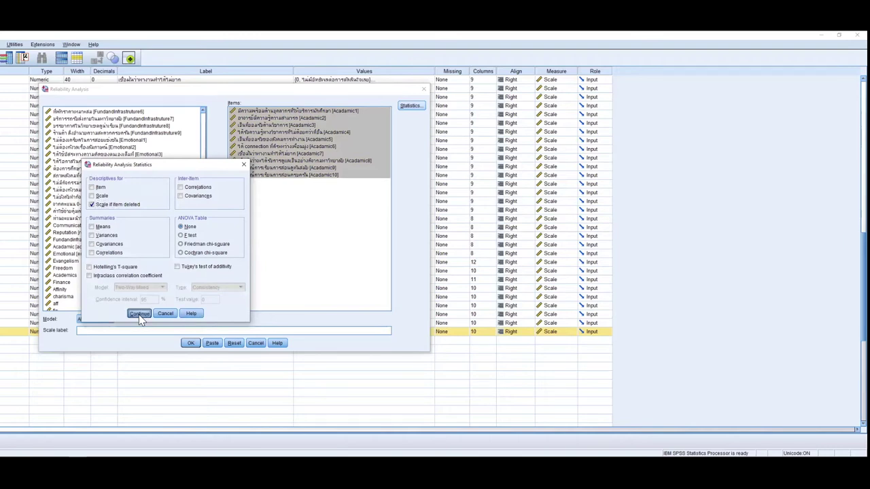
pyautogui.click(193, 342)
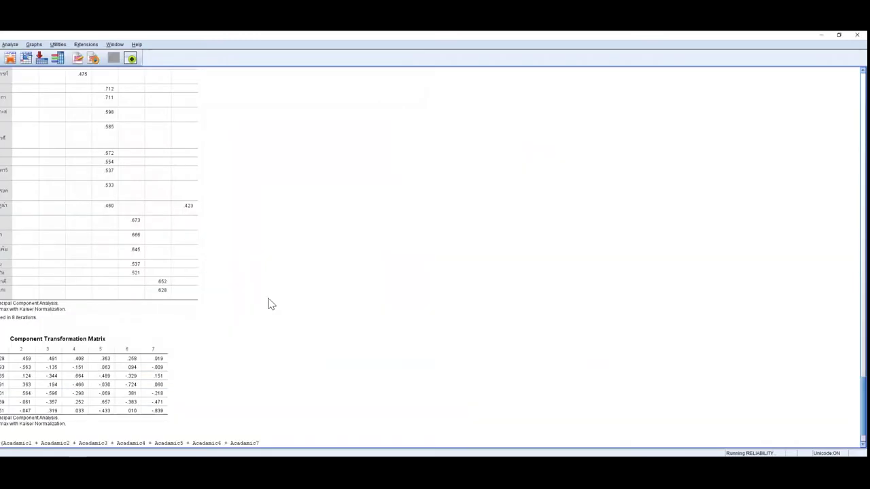
# Examine the Reliability Statistics and Item-Total Statistics tables for the ten Acadamic items
pyautogui.click(20, 252)
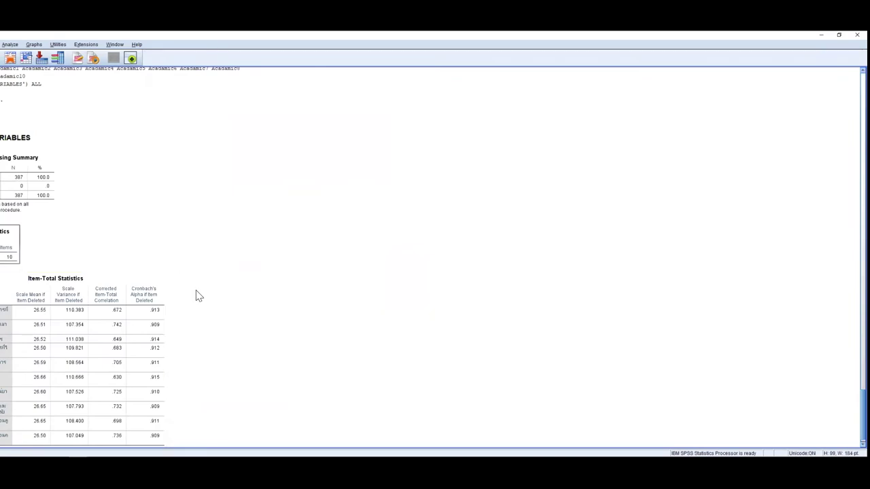
pyautogui.click(85, 294)
pyautogui.click(11, 227)
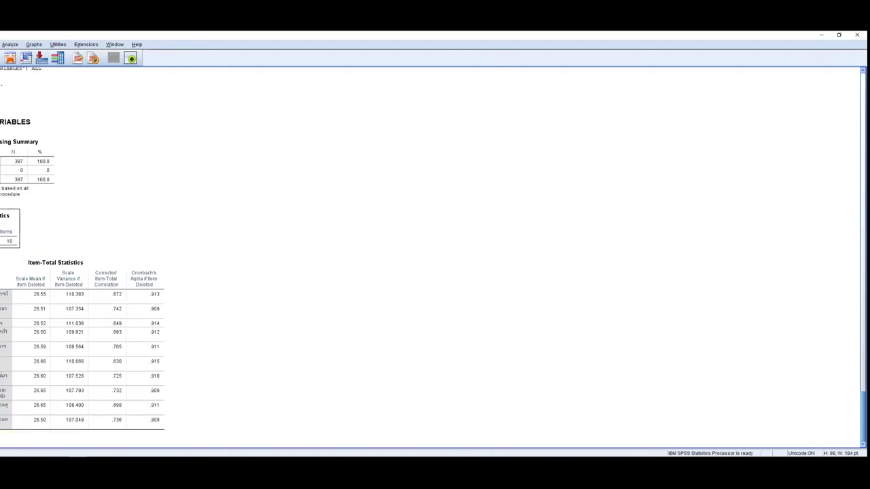
# Switch back to the bu.sav data editor and select the five unlabelled factor variables directly below Emotional
pyautogui.moveTo(78, 452)
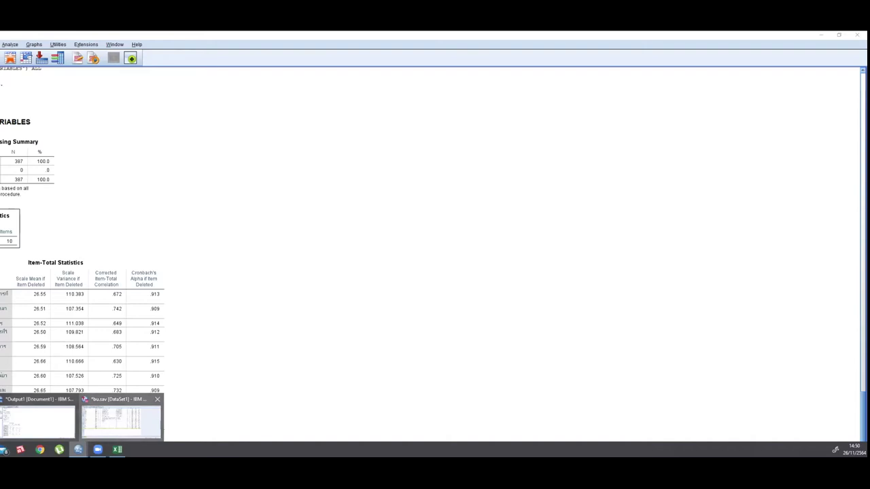
pyautogui.click(121, 418)
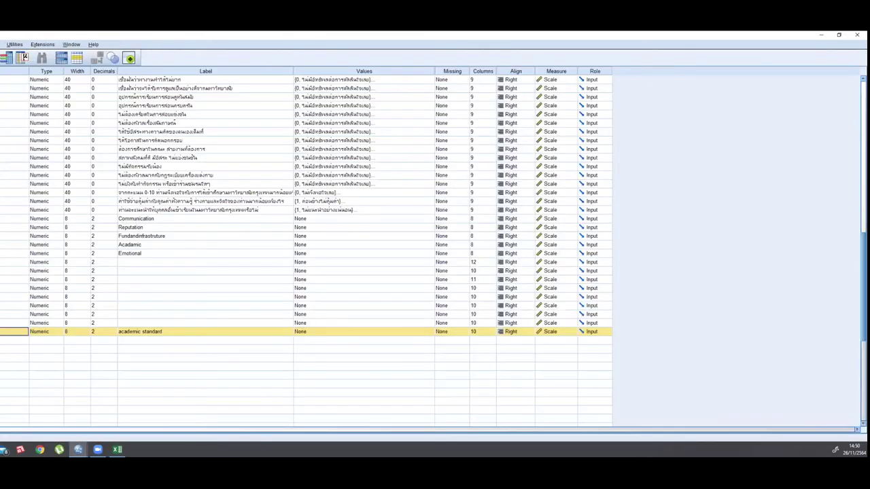
pyautogui.click(13, 261)
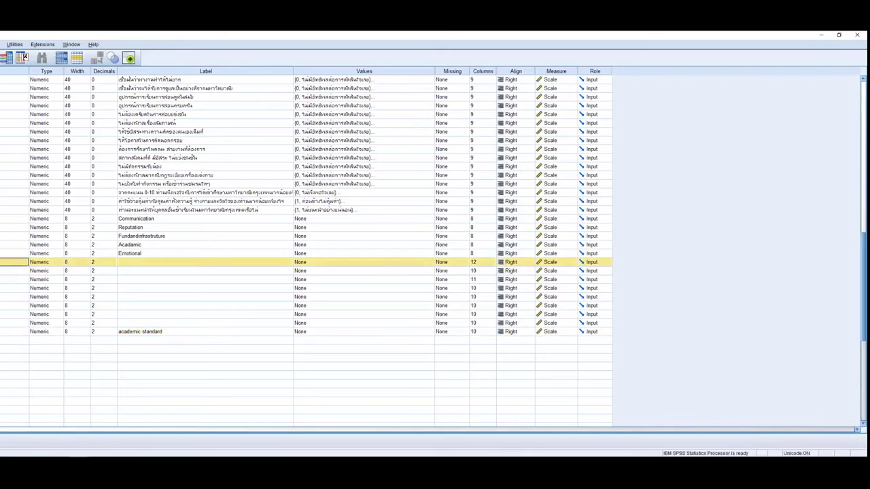
pyautogui.keyDown('shift'); pyautogui.click(14, 296); pyautogui.keyUp('shift')
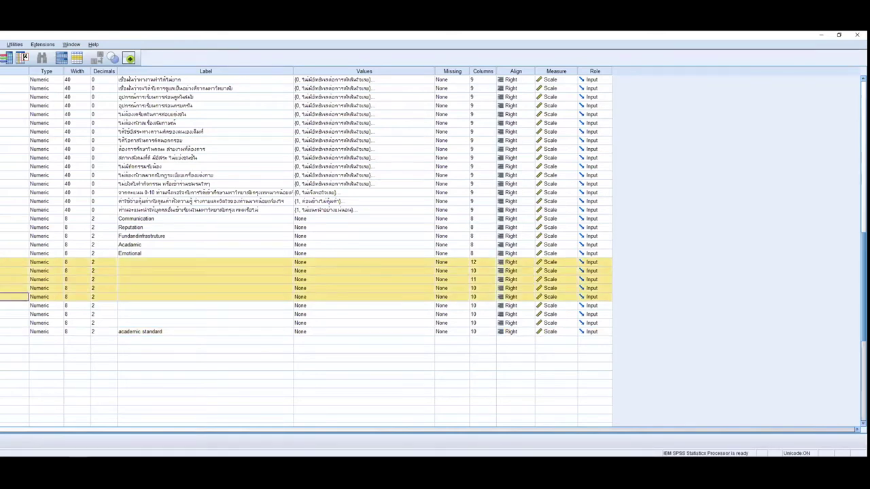
# Start a Descriptives analysis and add the six factor variables Evangelism, Freedom, Academics, Finance, Affinity and charisma
pyautogui.click(13, 305)
pyautogui.keyDown('shift'); pyautogui.click(13, 262); pyautogui.keyUp('shift')
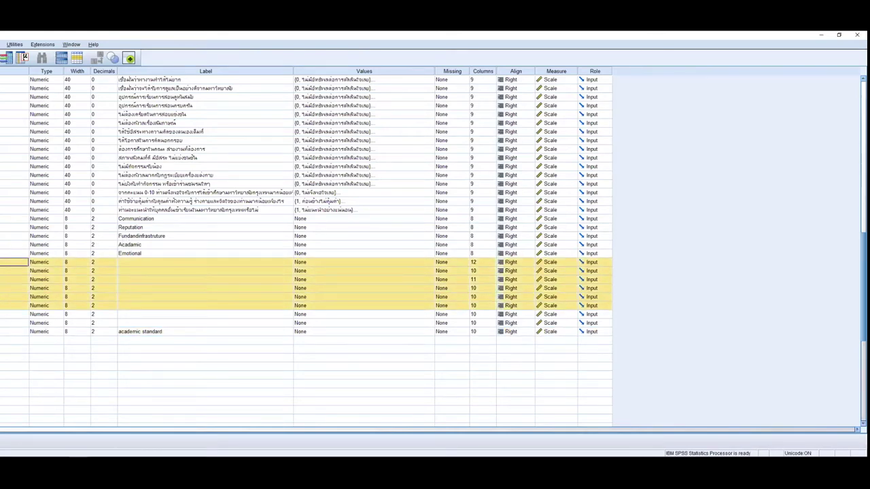
pyautogui.hotkey('alt', 'a')
pyautogui.moveTo(57, 65)
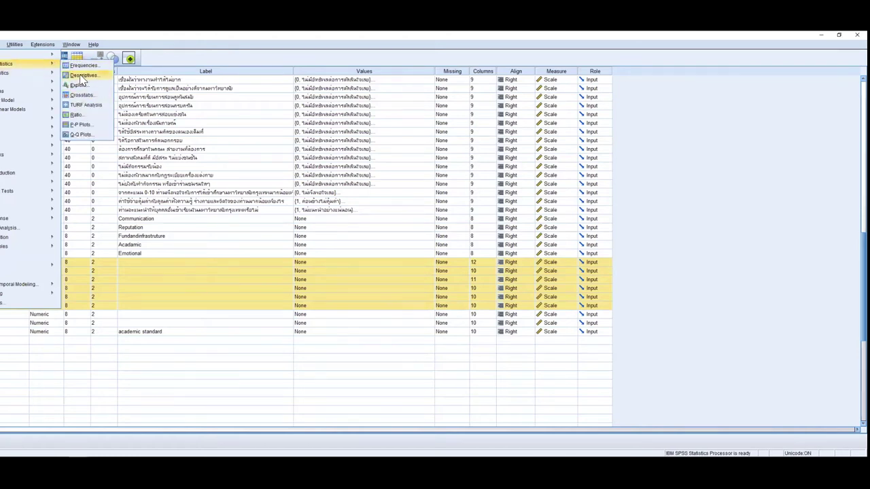
pyautogui.click(303, 255)
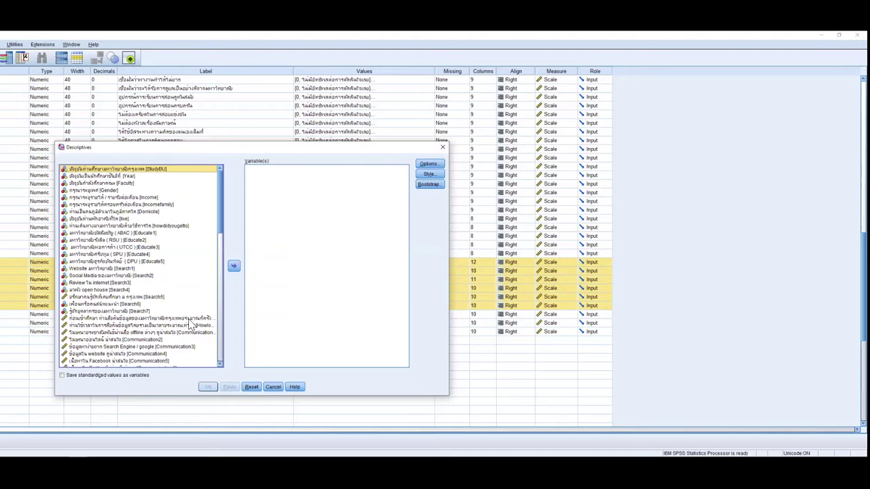
pyautogui.scroll(-10, 87, 281)
pyautogui.click(82, 307)
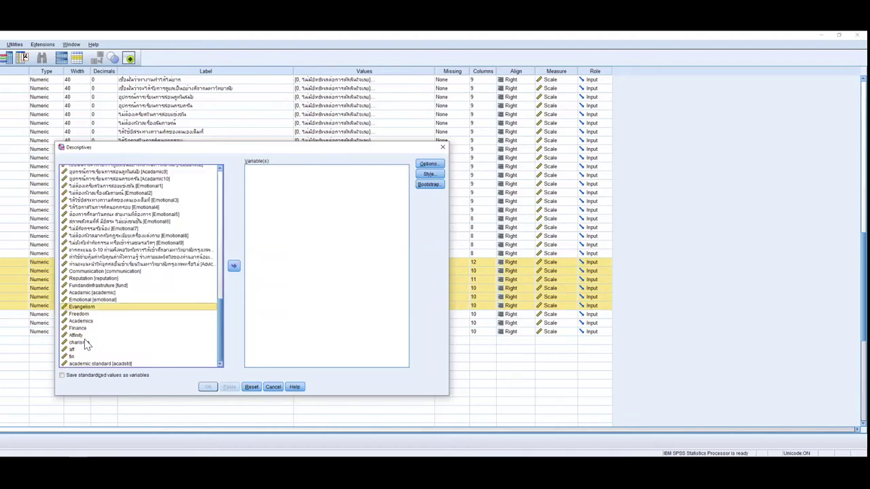
pyautogui.keyDown('shift'); pyautogui.click(84, 344); pyautogui.keyUp('shift')
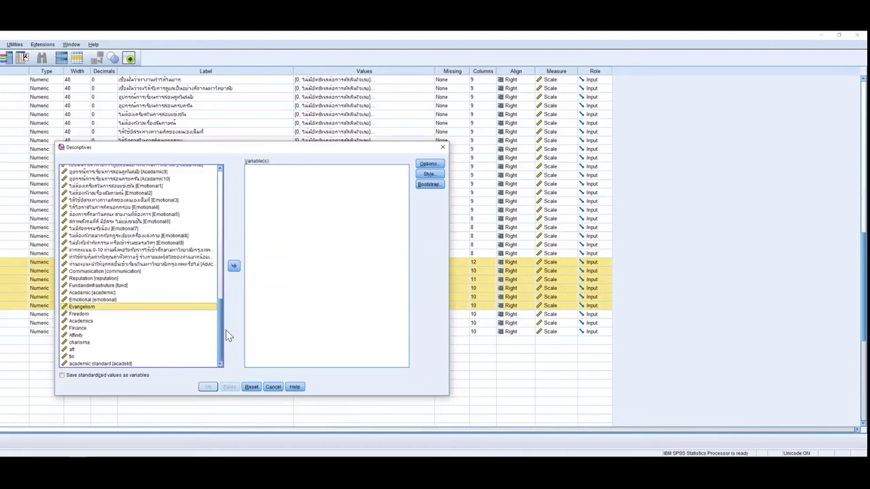
pyautogui.click(234, 268)
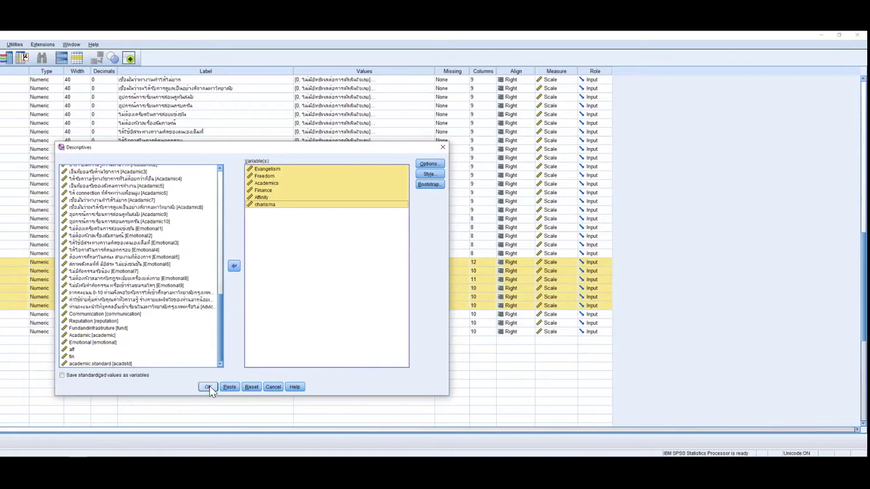
# Add kurtosis and skewness to the requested descriptive statistics and run the analysis
pyautogui.click(429, 165)
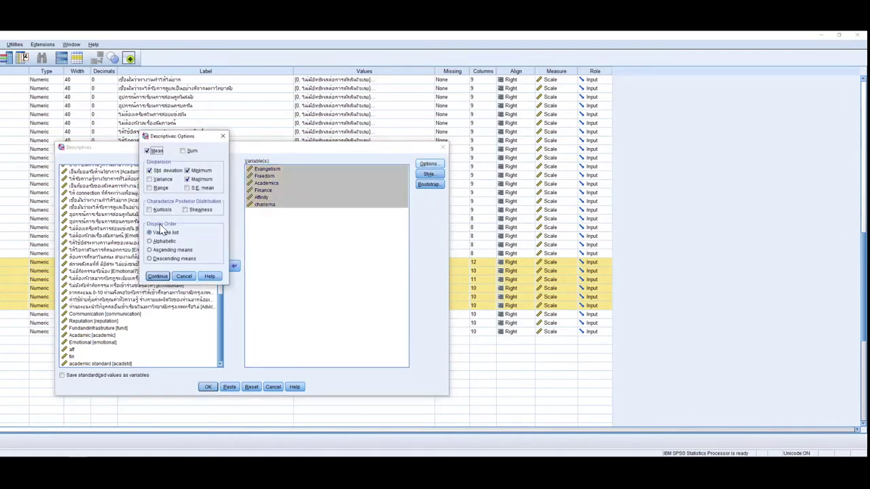
pyautogui.click(151, 210)
pyautogui.click(195, 210)
pyautogui.click(158, 277)
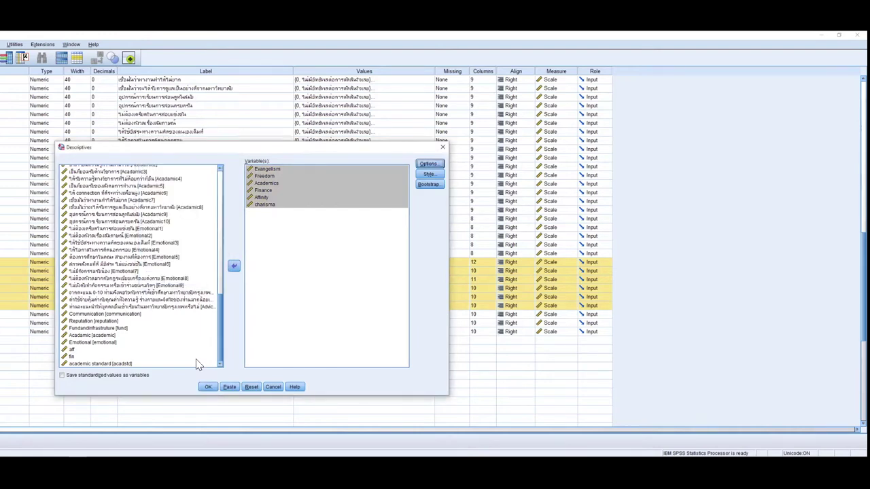
pyautogui.click(208, 387)
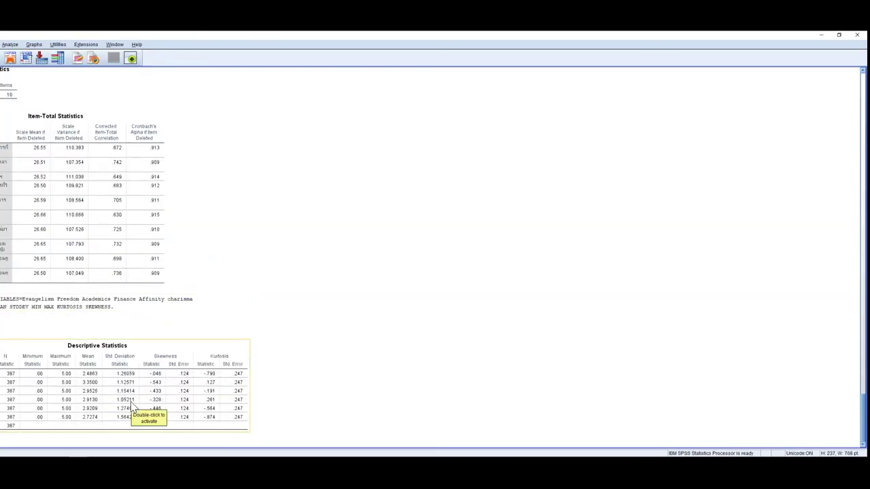
# Copy the new Descriptive Statistics table and paste it into the BU selection factor workbook in Excel, below the existing tables and charts
pyautogui.rightClick(132, 402)
pyautogui.click(165, 353)
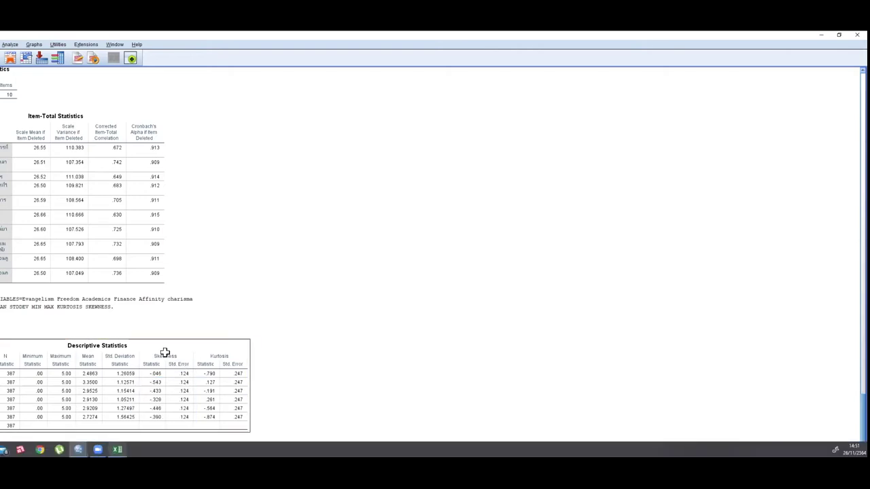
pyautogui.hotkey('alt', 'Tab')
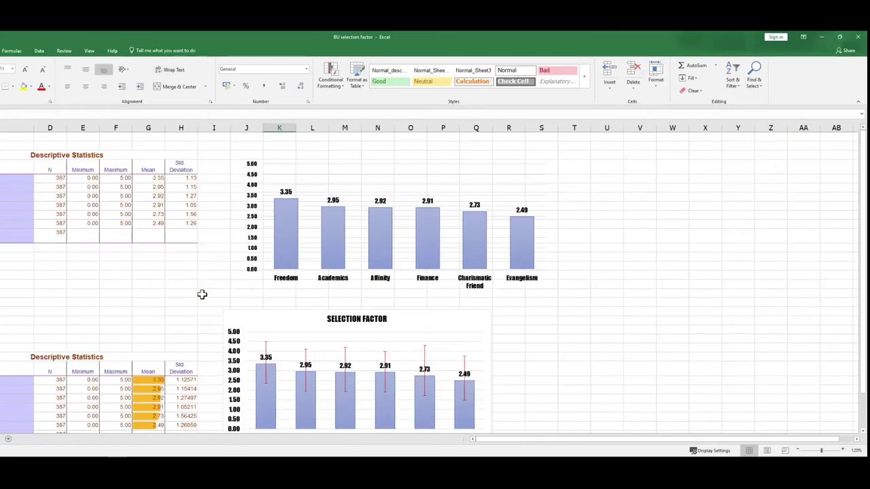
pyautogui.scroll(-6, 201, 294)
pyautogui.scroll(-4, 106, 295)
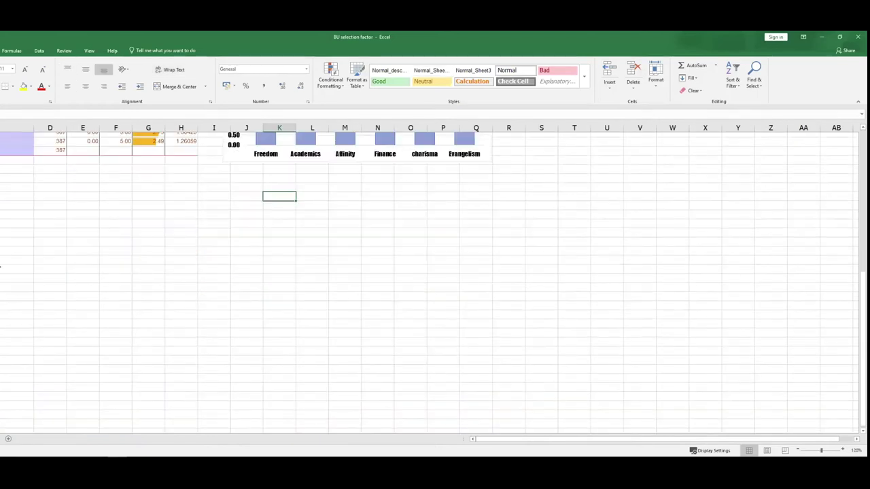
pyautogui.rightClick(33, 228)
pyautogui.hotkey('ctrl', 'v')
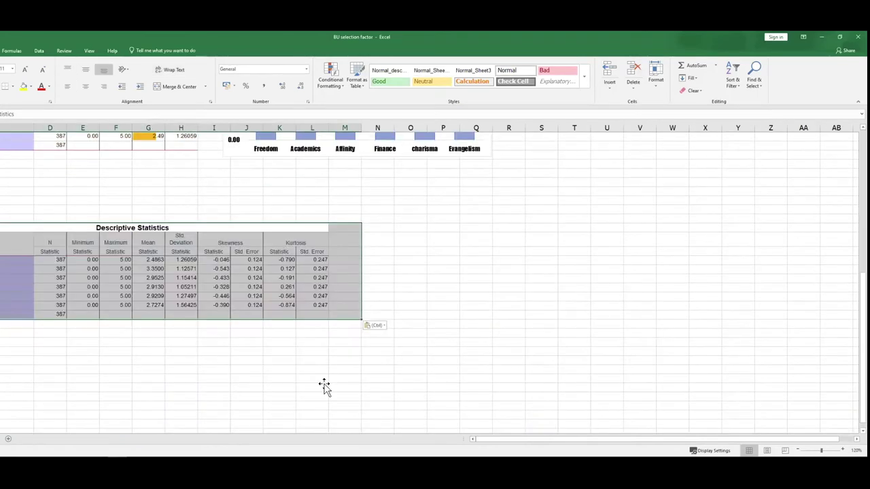
pyautogui.click(323, 380)
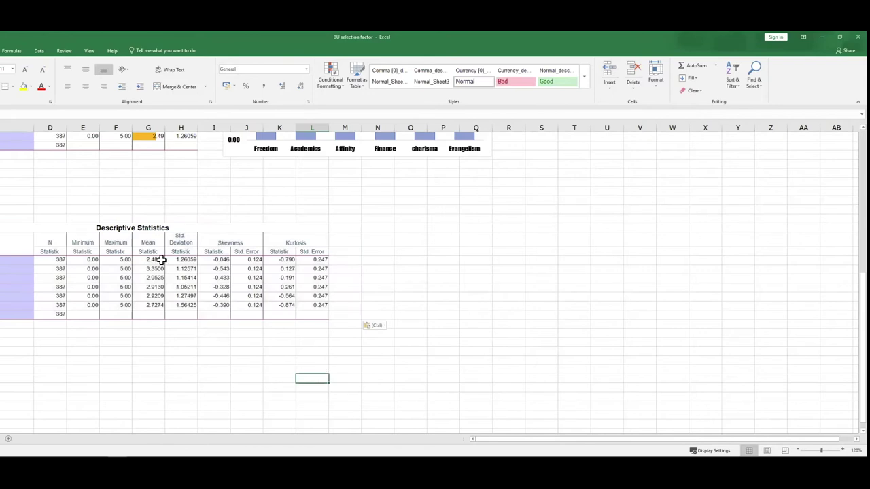
# Format the Mean, Std. Deviation and Skewness statistic values of the six factors in the pasted table to three decimal places
pyautogui.moveTo(159, 260); pyautogui.dragTo(212, 306)
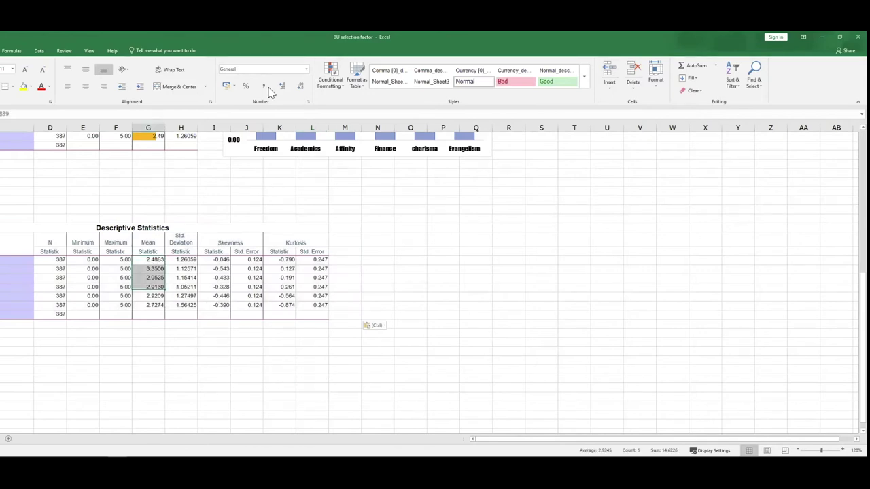
pyautogui.click(298, 87)
pyautogui.click(299, 86)
pyautogui.click(283, 87)
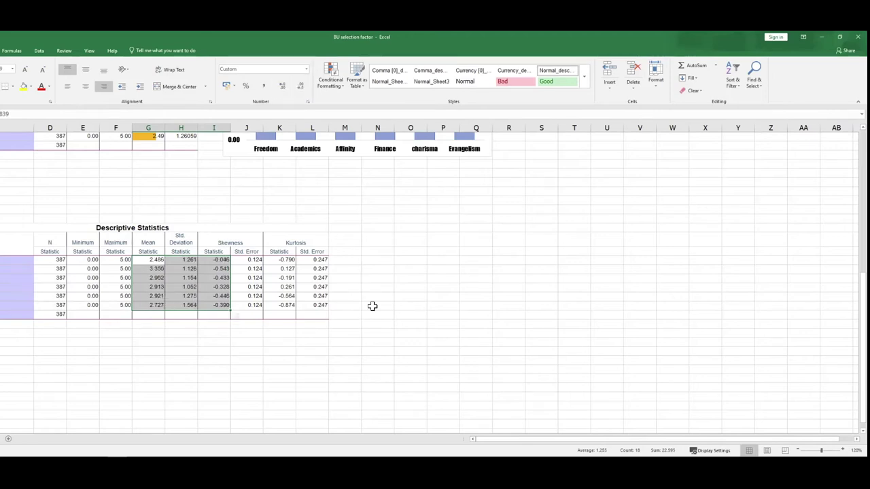
pyautogui.click(377, 305)
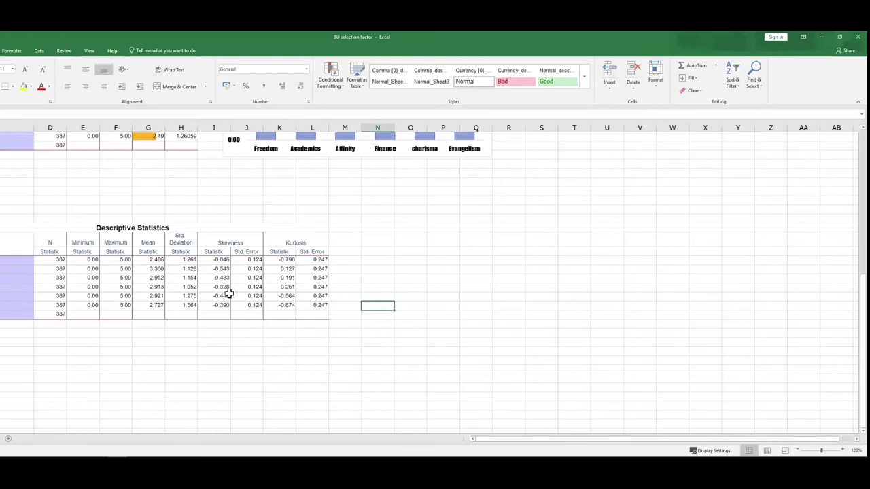
# Apply orange solid-fill data bars to the six Mean values in the pasted table
pyautogui.moveTo(145, 260); pyautogui.dragTo(149, 305)
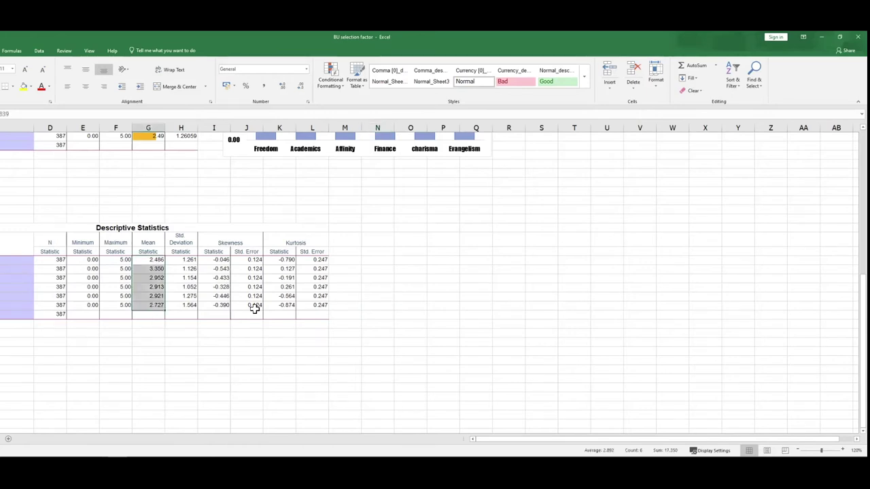
pyautogui.click(326, 81)
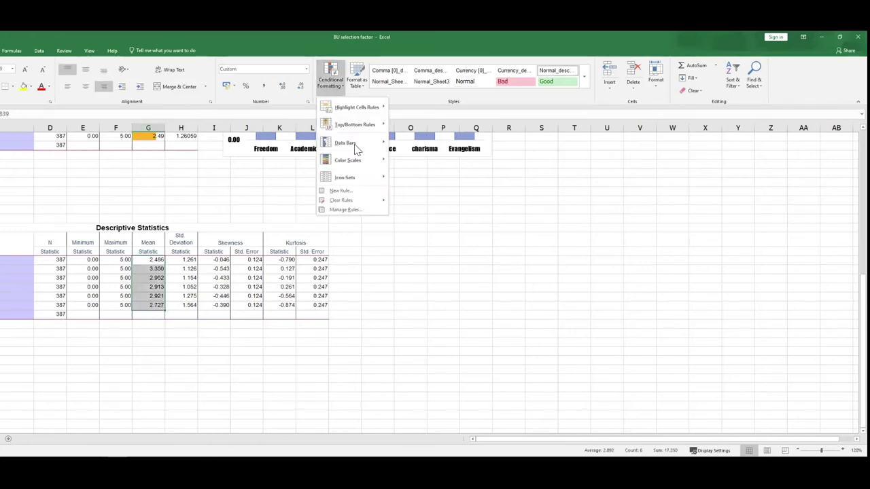
pyautogui.moveTo(361, 144)
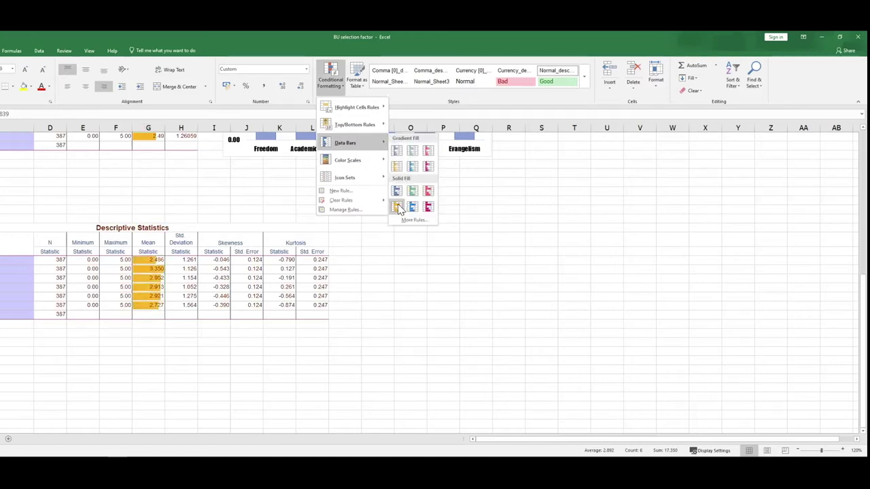
pyautogui.click(397, 206)
pyautogui.click(379, 288)
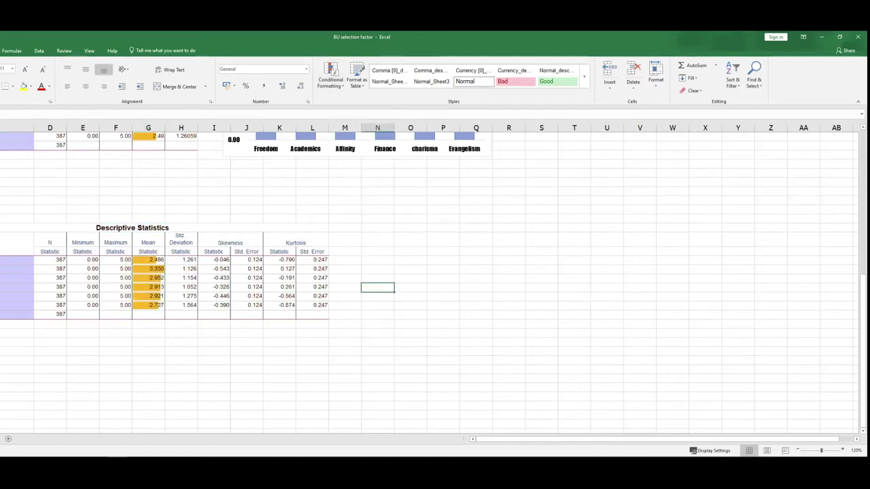
# Examine the factor means in the pasted table, comparing the Freedom and Academics rows with the others
pyautogui.moveTo(152, 307); pyautogui.dragTo(150, 268)
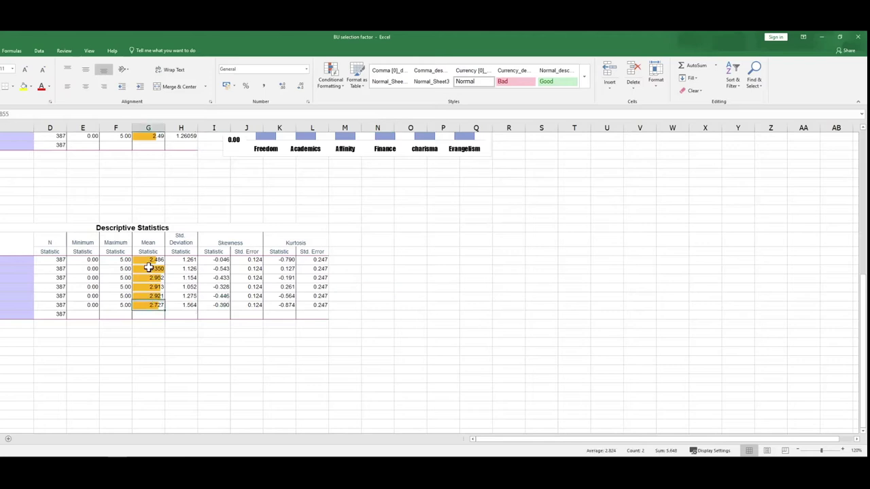
pyautogui.click(154, 307)
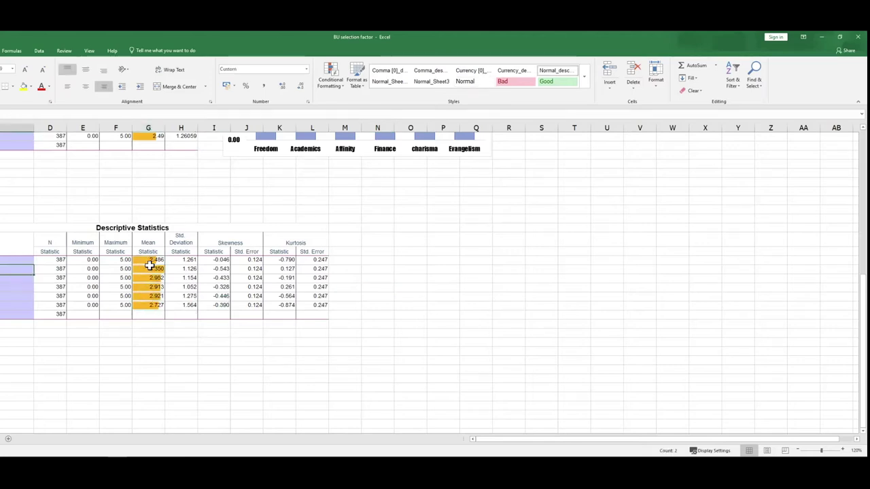
pyautogui.moveTo(21, 269); pyautogui.dragTo(156, 269)
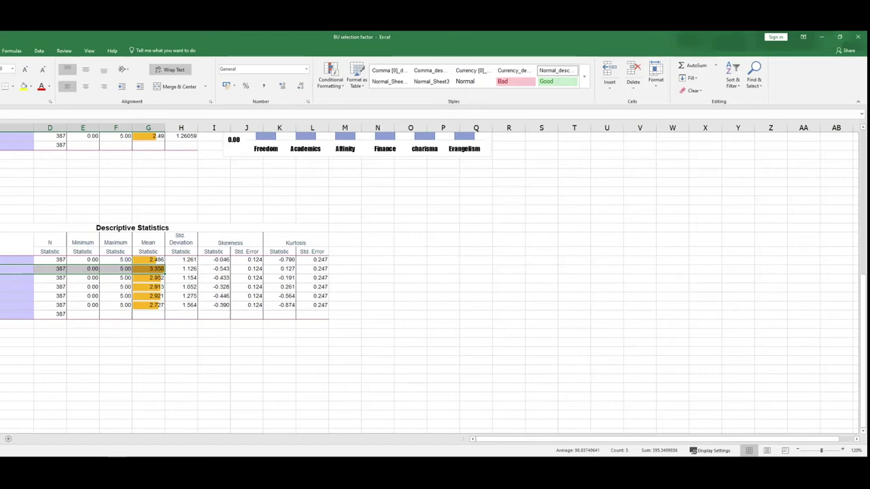
pyautogui.click(17, 278)
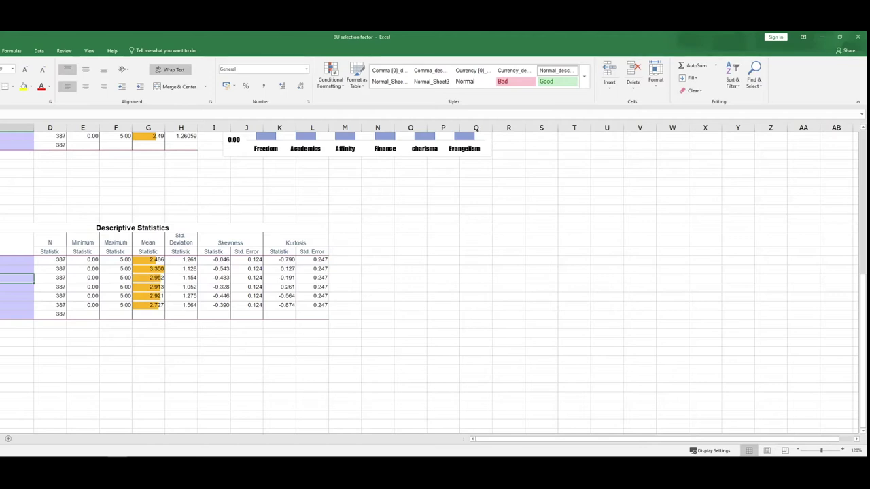
pyautogui.hotkey('shift', 'Right')
pyautogui.hotkey('shift', 'Right')
pyautogui.hotkey('shift', 'Right')
pyautogui.hotkey('shift', 'Right')
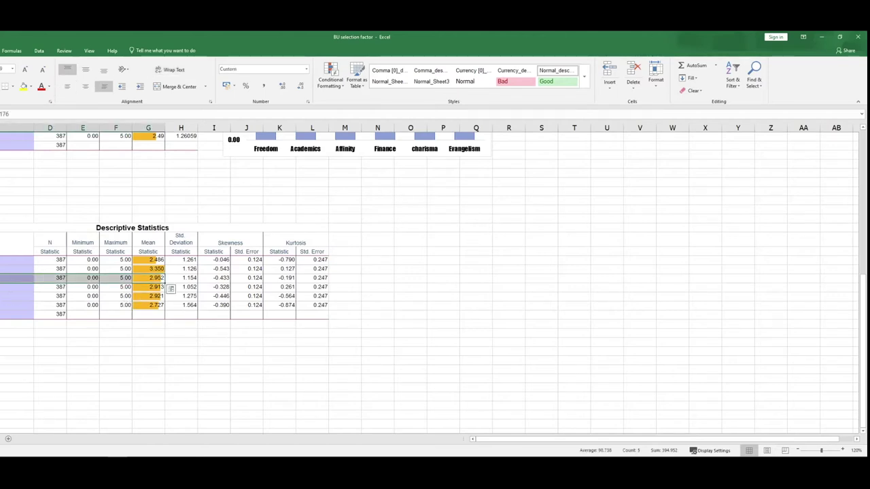
pyautogui.click(188, 362)
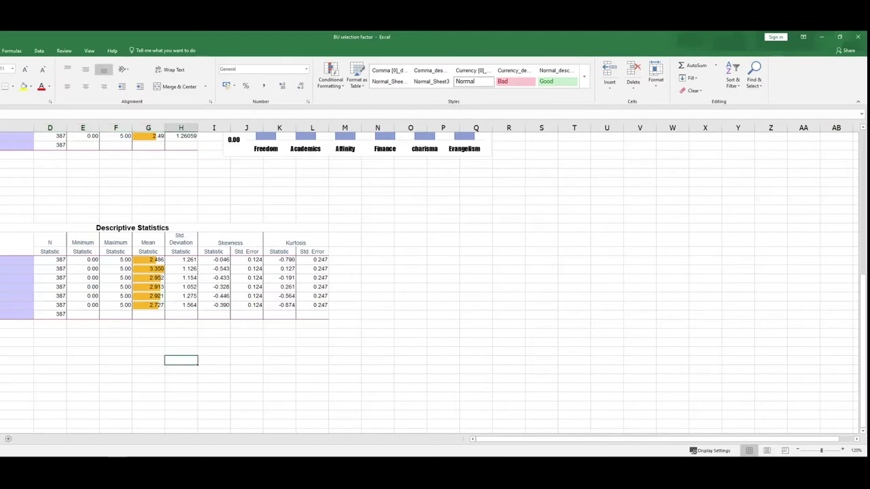
# Insert a column chart of the six factor names and their means, placed beside the pasted table
pyautogui.moveTo(17, 260); pyautogui.dragTo(17, 305)
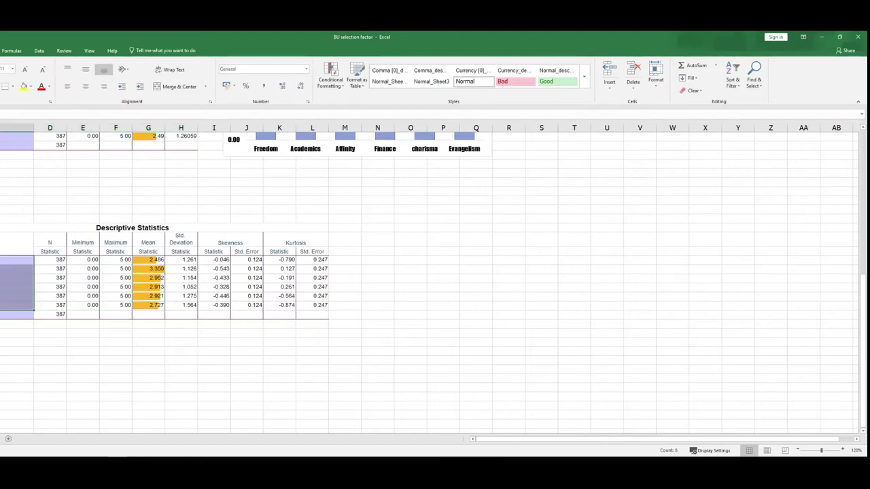
pyautogui.moveTo(150, 259); pyautogui.dragTo(149, 295)
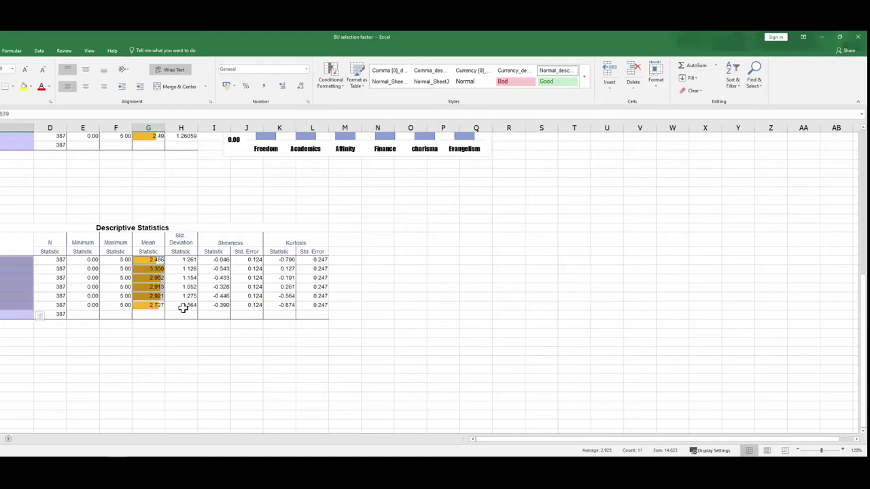
pyautogui.keyDown('ctrl'); pyautogui.click(140, 305); pyautogui.keyUp('ctrl')
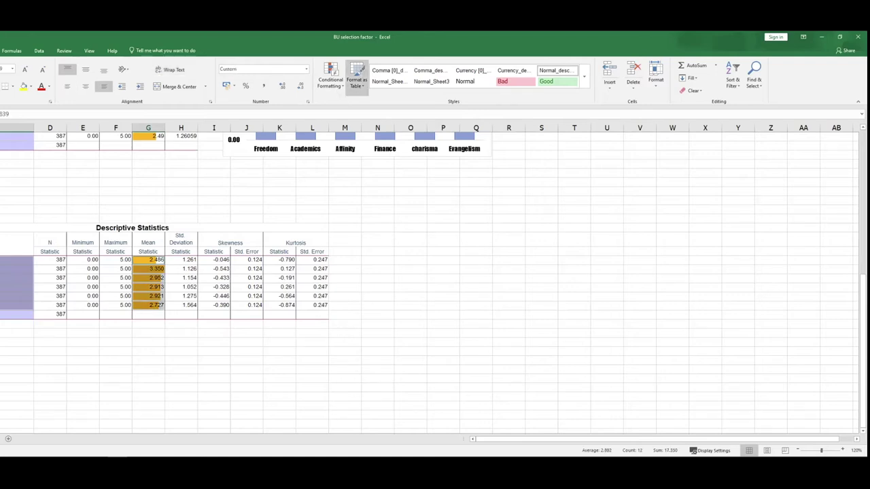
pyautogui.scroll(-1, 250, 75)
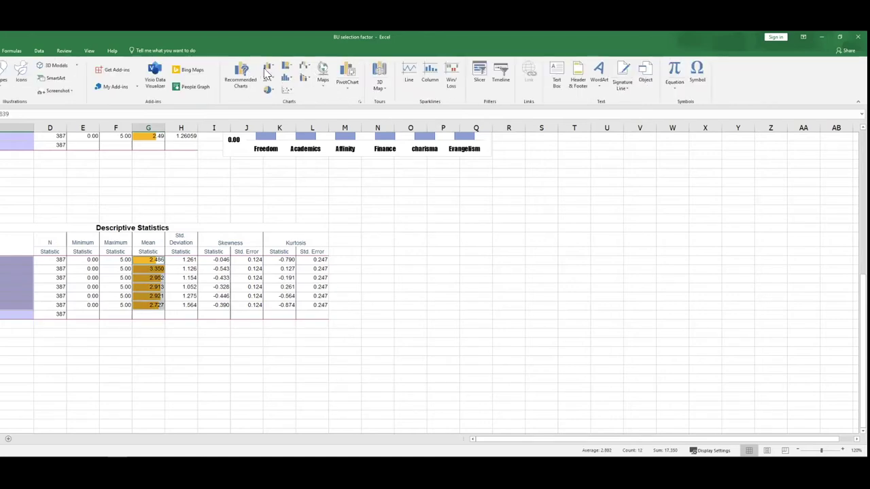
pyautogui.click(267, 73)
pyautogui.click(330, 202)
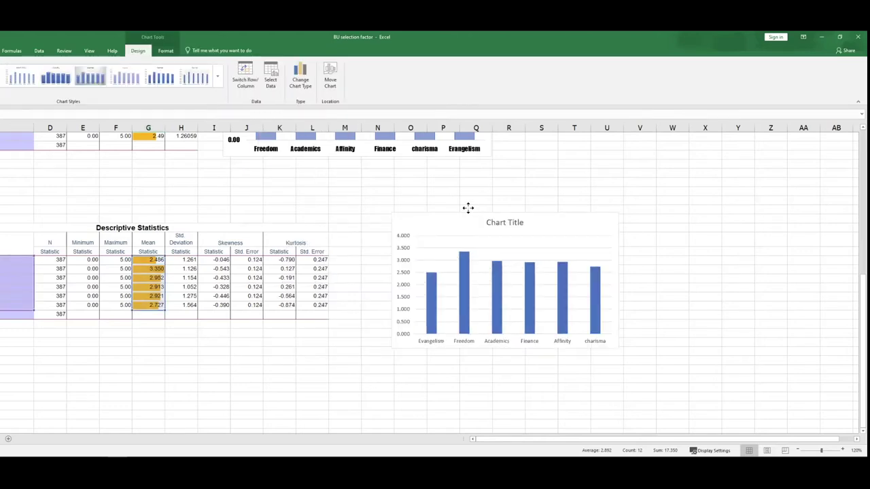
pyautogui.click(672, 260)
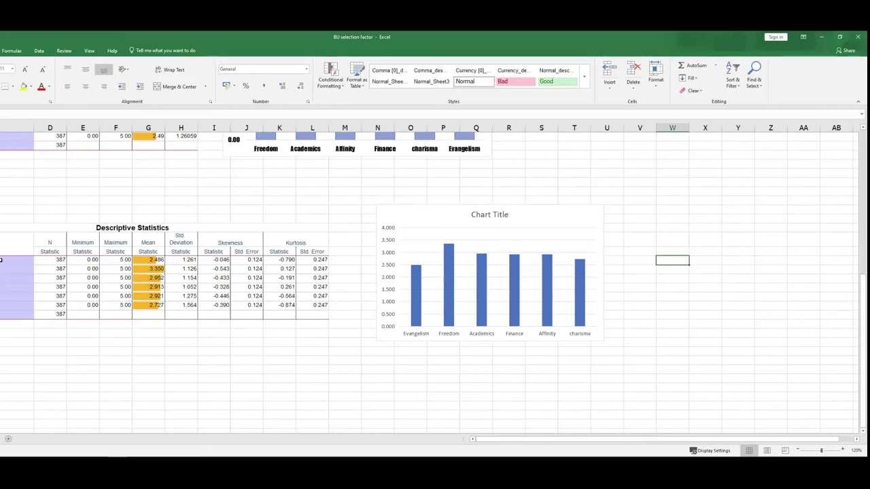
# Sort the six factor rows of the pasted table by the Mean values in column G, largest to smallest
pyautogui.keyDown('shift'); pyautogui.click(311, 305); pyautogui.keyUp('shift')
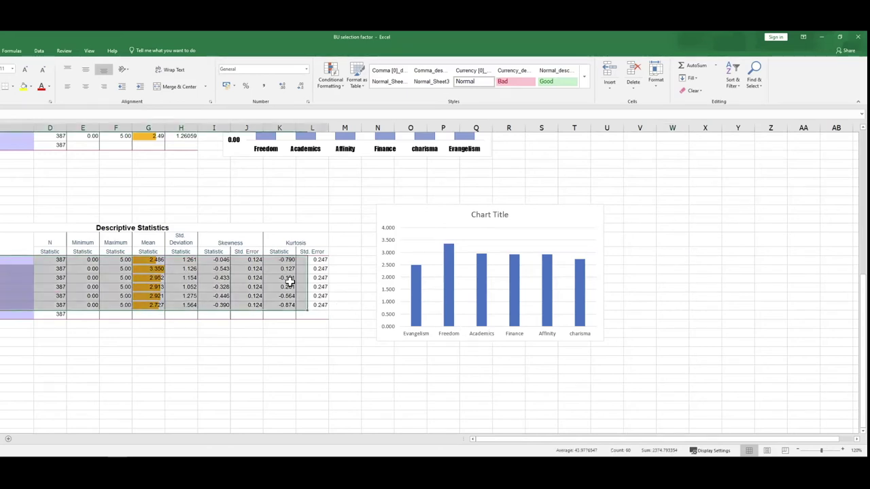
pyautogui.click(39, 52)
pyautogui.click(136, 74)
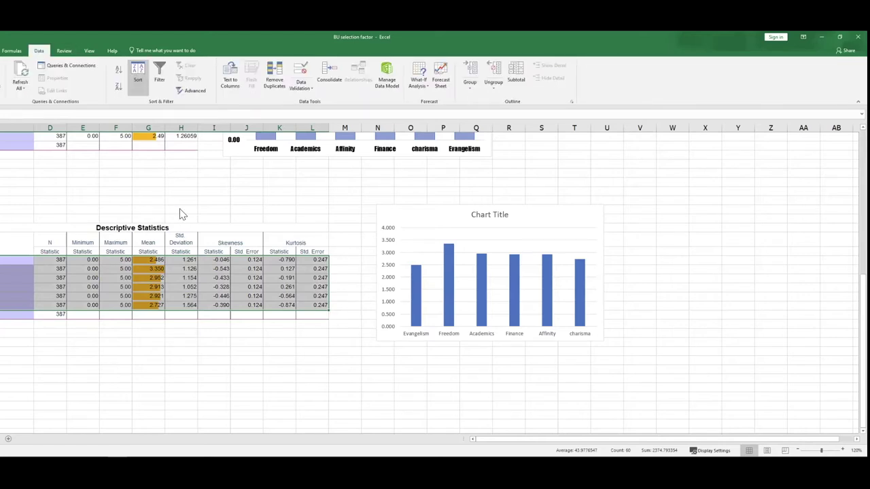
pyautogui.click(475, 193)
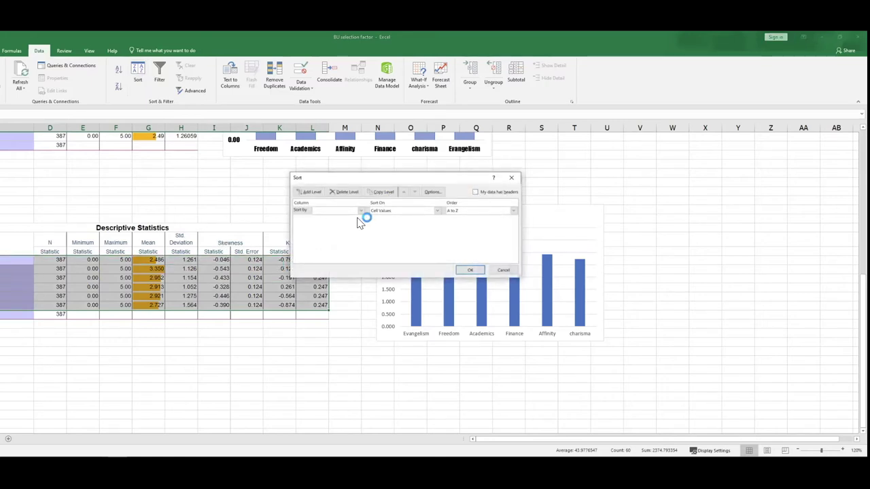
pyautogui.click(154, 264)
pyautogui.click(361, 211)
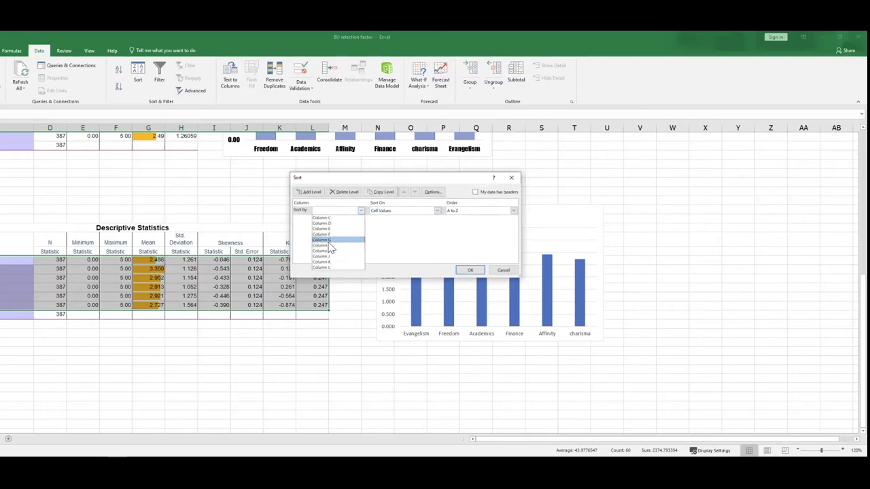
pyautogui.click(329, 241)
pyautogui.click(513, 211)
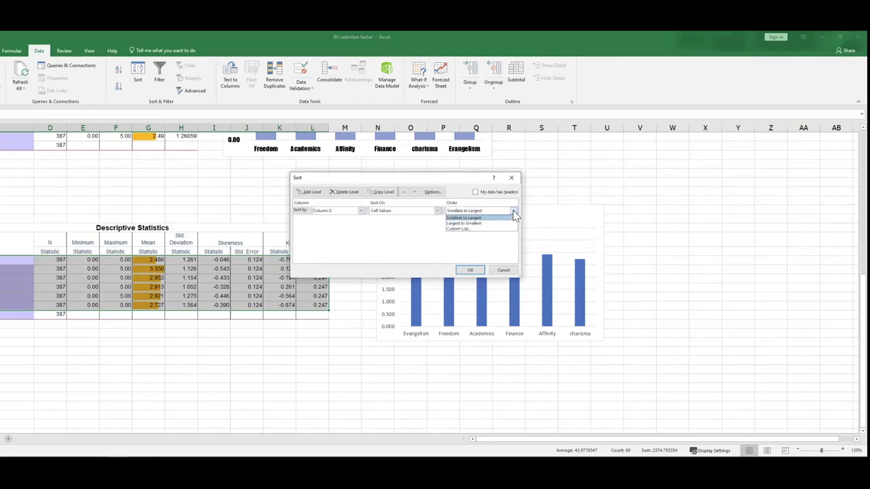
pyautogui.click(486, 224)
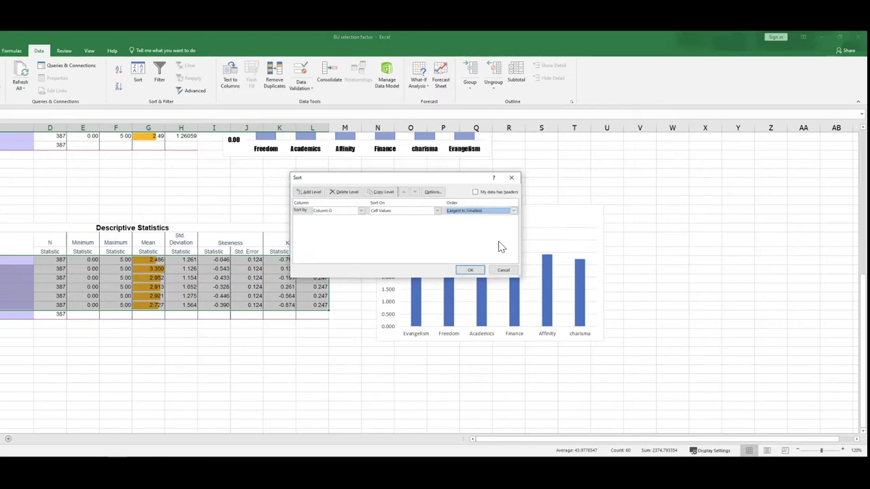
pyautogui.click(472, 269)
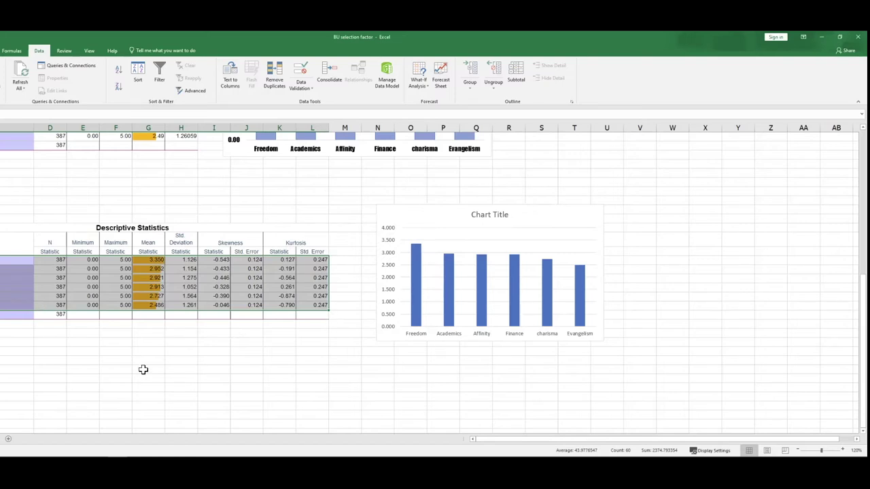
pyautogui.click(180, 379)
pyautogui.moveTo(17, 260); pyautogui.dragTo(17, 305)
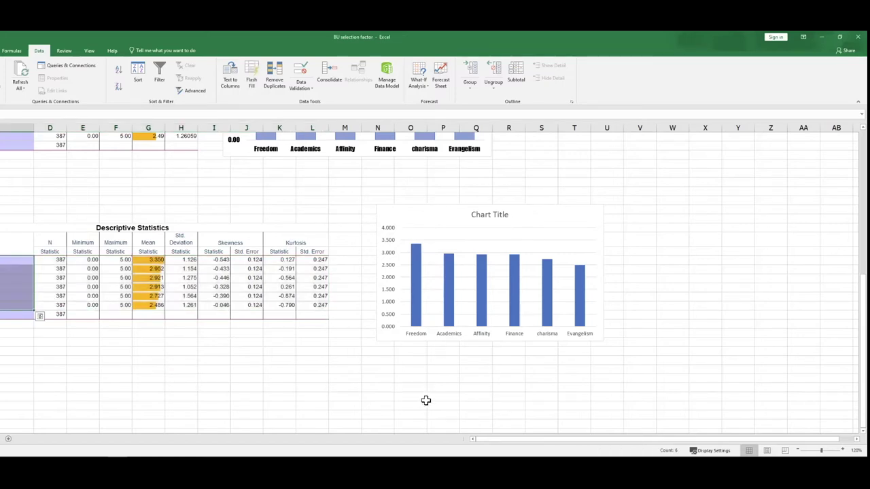
# Replace the new column chart's placeholder title with "BU selection factor"
pyautogui.click(498, 216)
pyautogui.click(506, 216)
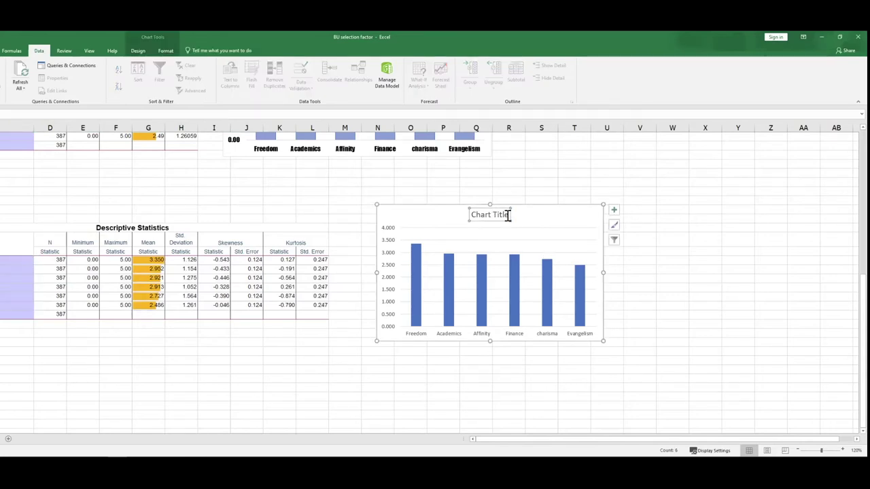
pyautogui.moveTo(515, 218); pyautogui.dragTo(455, 214)
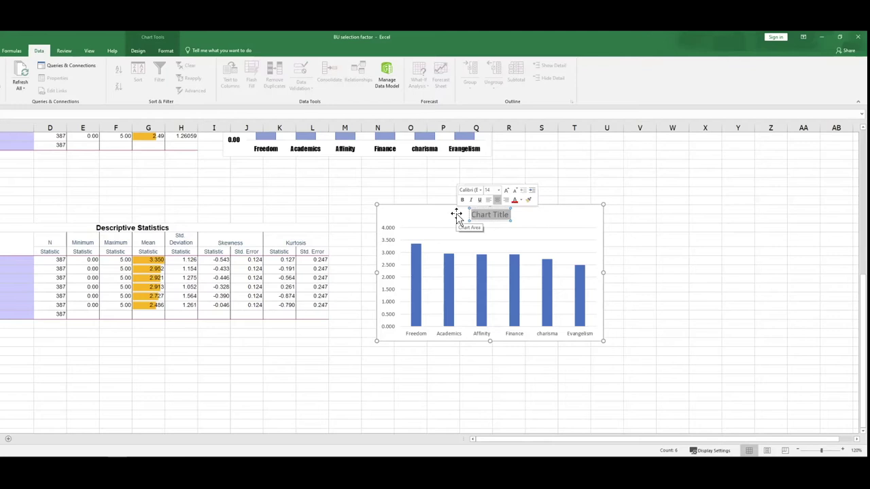
pyautogui.write('B')
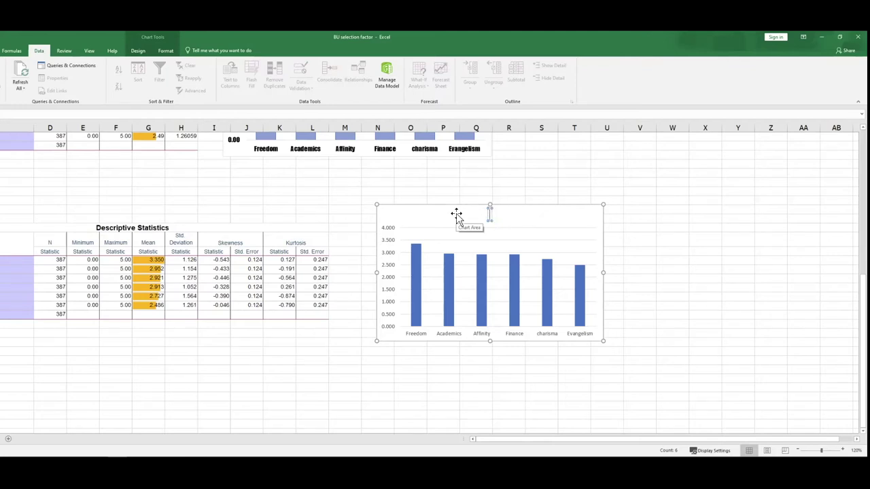
pyautogui.write('U selection fac')
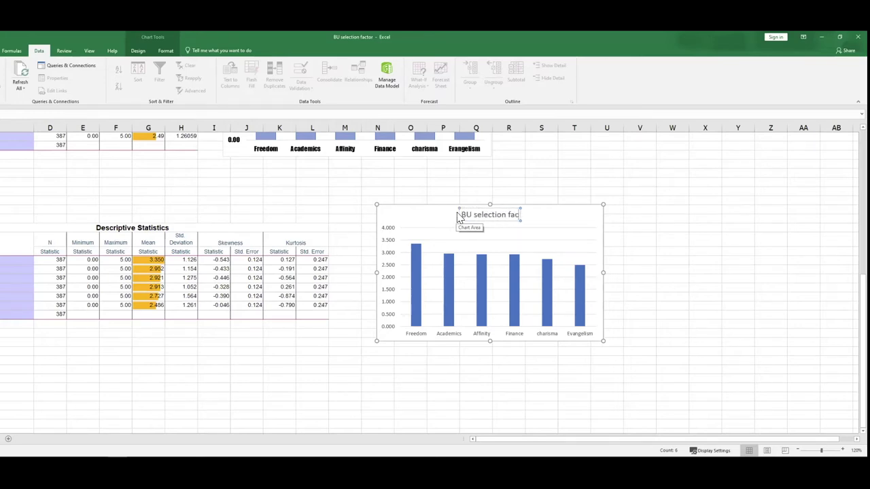
pyautogui.scroll(2, 459, 216)
pyautogui.write('tor')
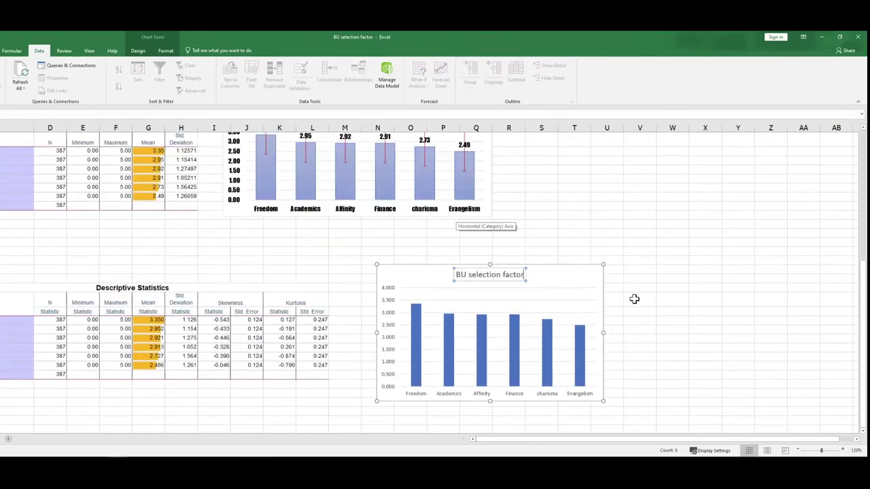
pyautogui.click(707, 281)
pyautogui.click(524, 277)
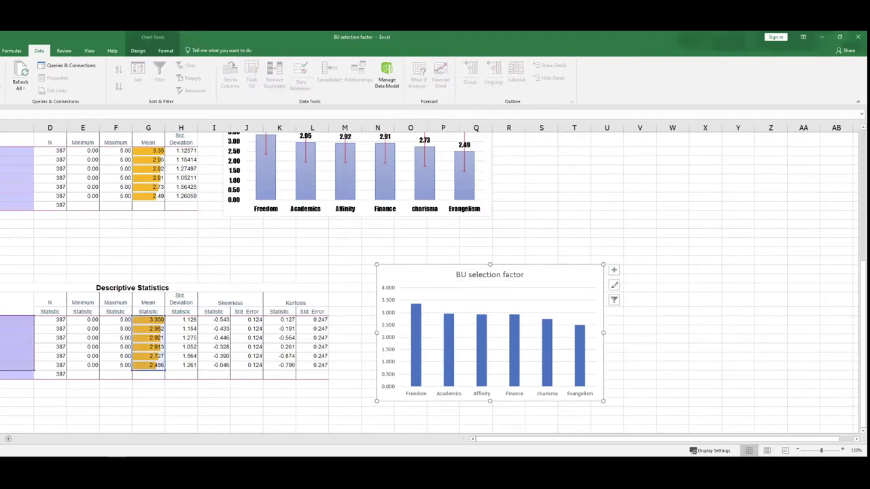
# Set the maximum bound of the new chart's vertical axis to 5
pyautogui.click(394, 291)
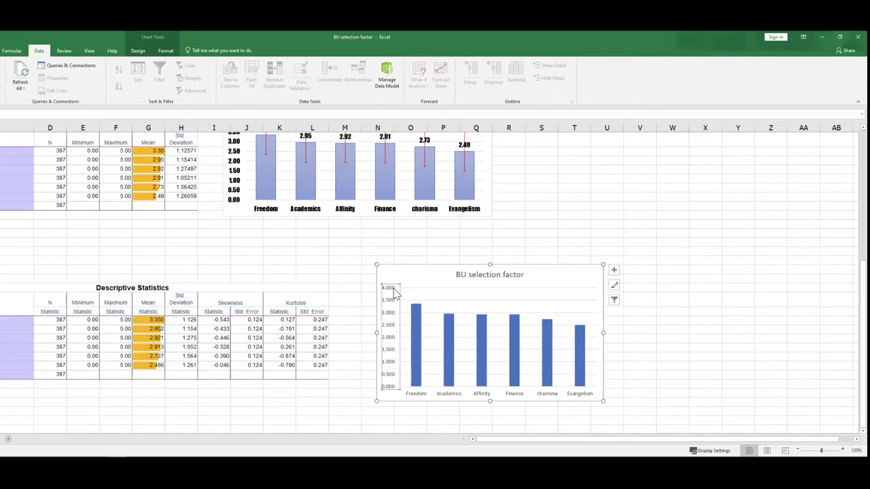
pyautogui.rightClick(394, 291)
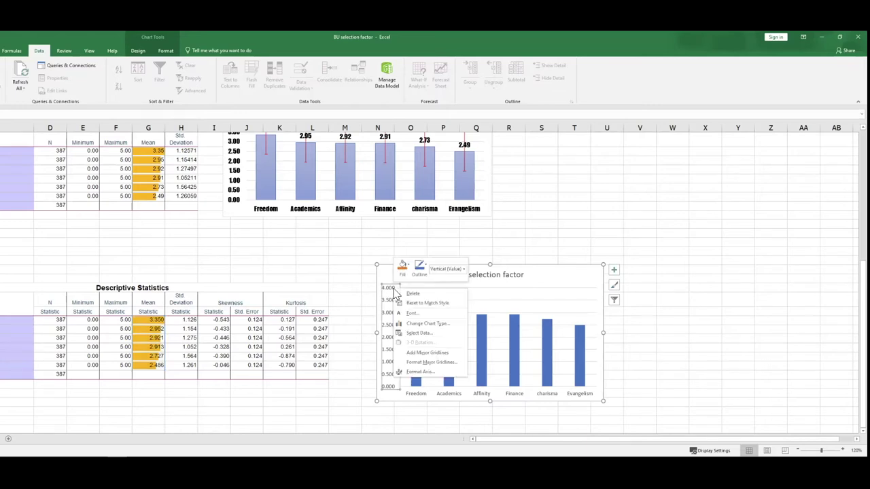
pyautogui.click(431, 374)
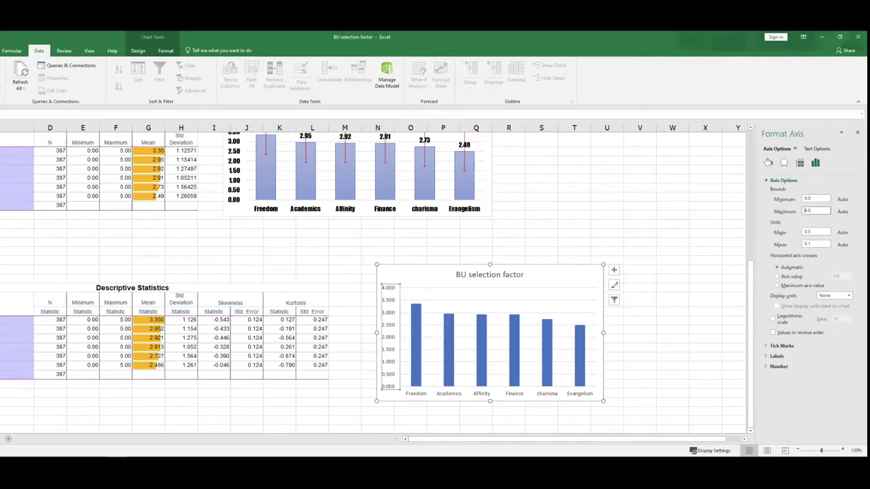
pyautogui.write('5')
pyautogui.press('Return')
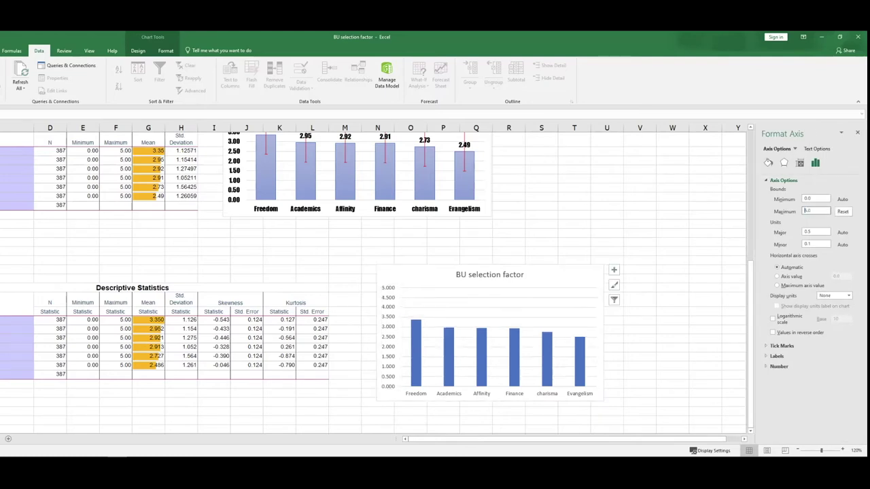
pyautogui.click(564, 238)
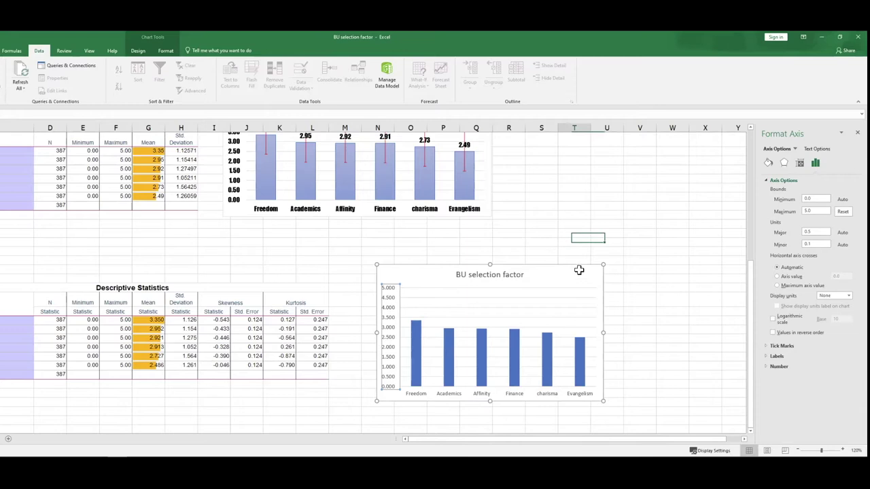
# Add data labels to the mean columns and move the chart slightly up and closer to the pasted table
pyautogui.rightClick(418, 345)
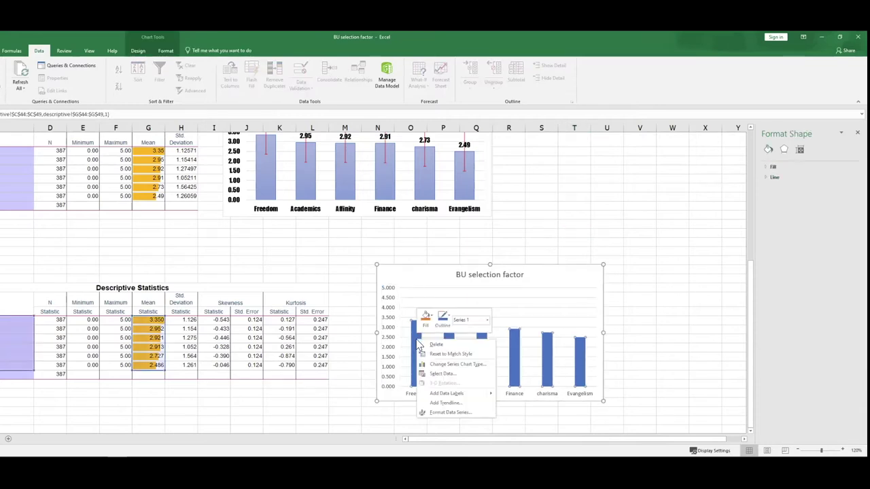
pyautogui.click(463, 395)
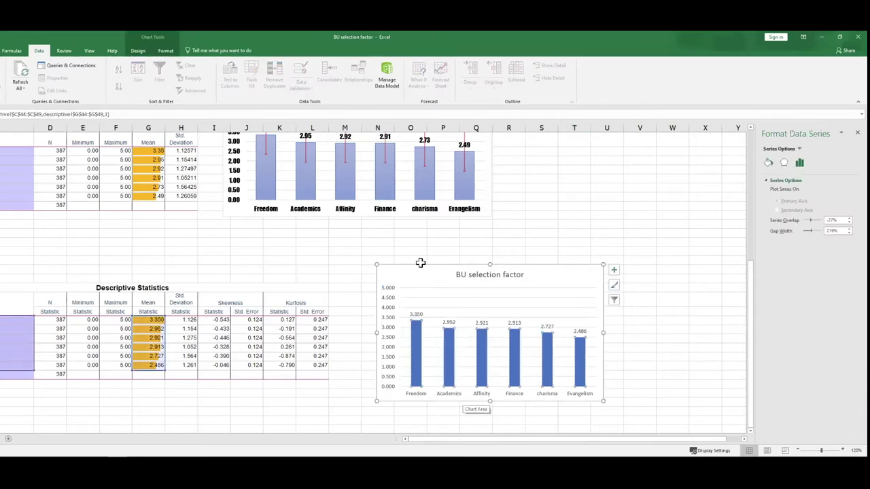
pyautogui.moveTo(422, 266); pyautogui.dragTo(399, 246)
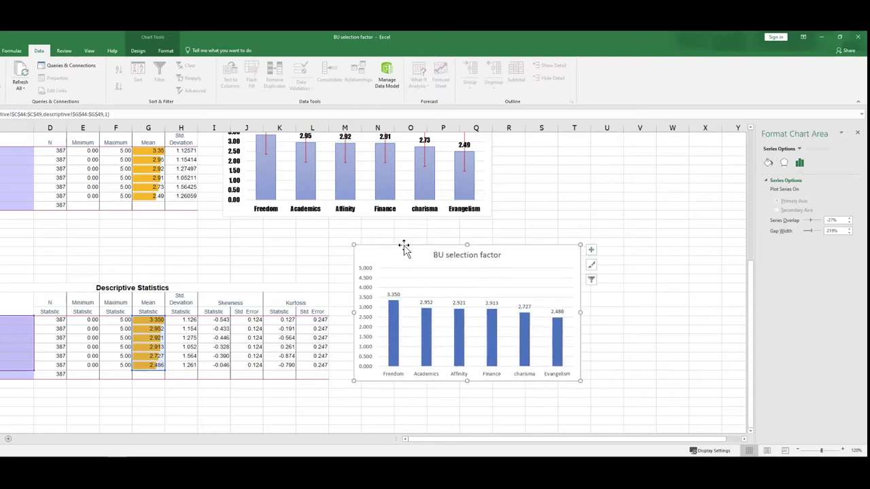
# Apply the gradient-filled column style to the chart and format all its text in a heavy condensed black font
pyautogui.click(138, 51)
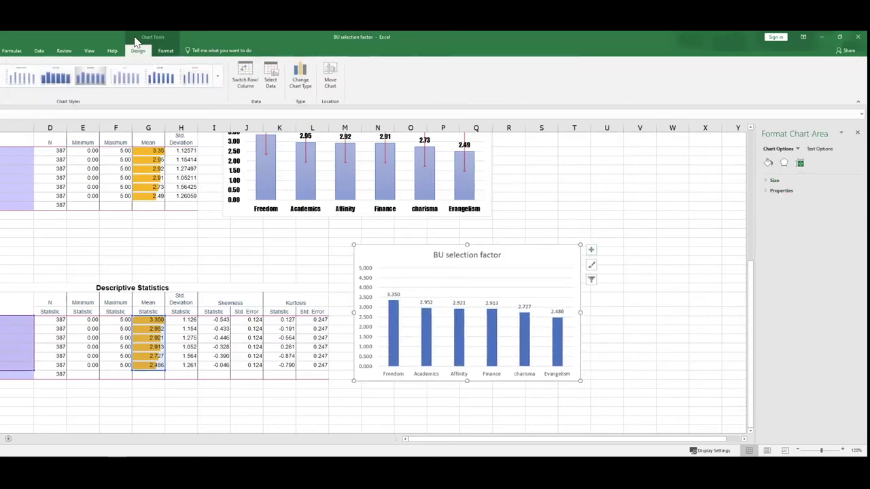
pyautogui.click(161, 84)
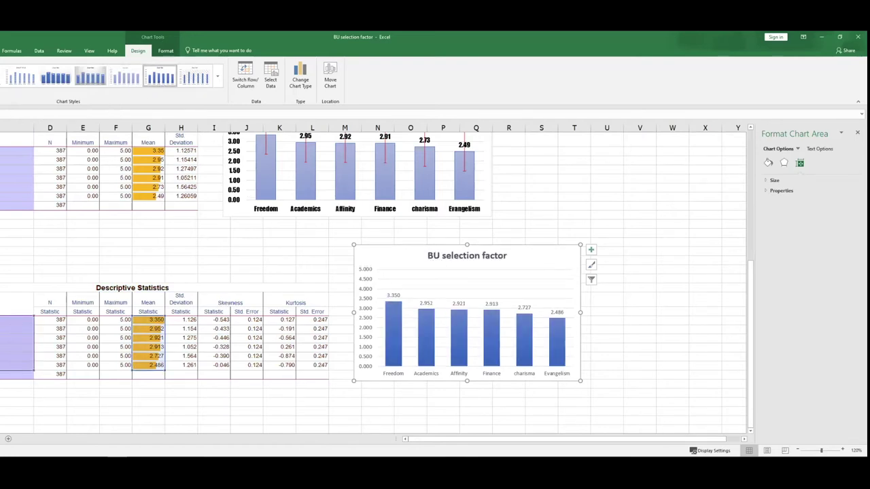
pyautogui.click(2, 50)
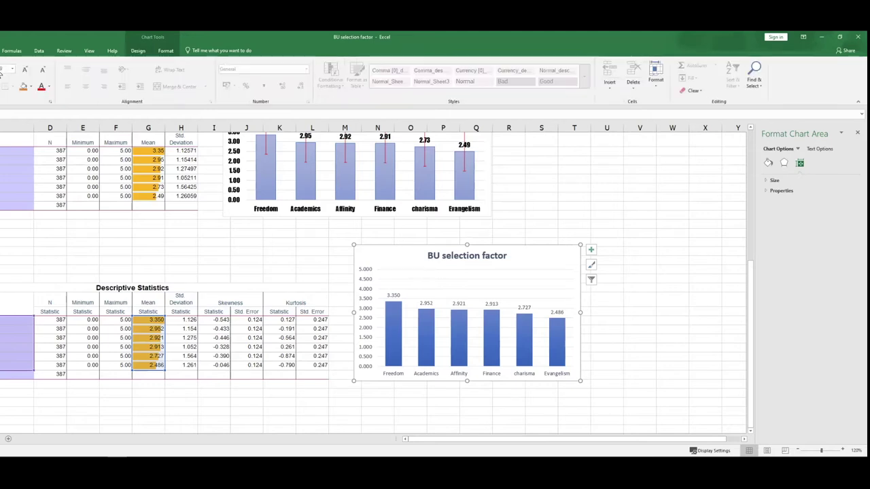
pyautogui.click(1, 68)
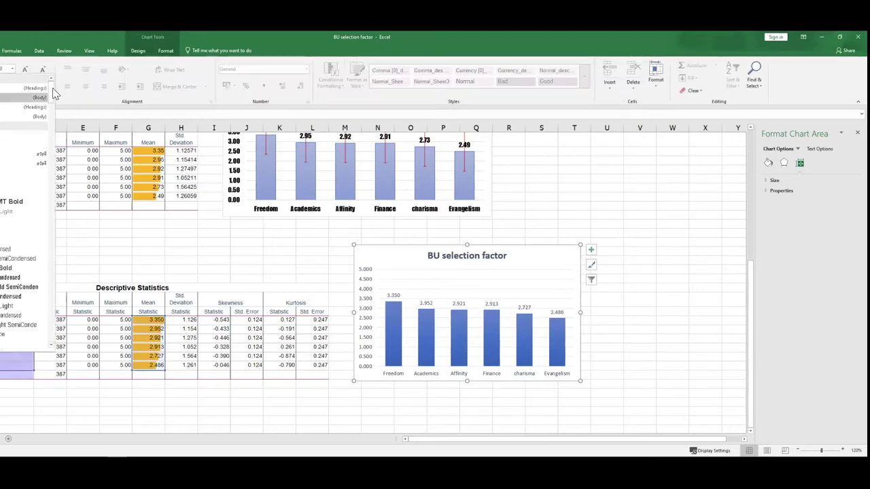
pyautogui.scroll(-10, 54, 183)
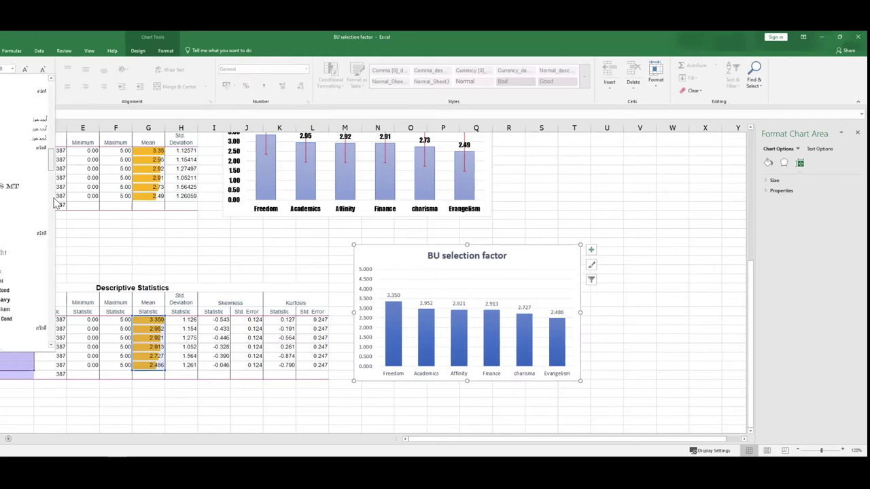
pyautogui.click(27, 128)
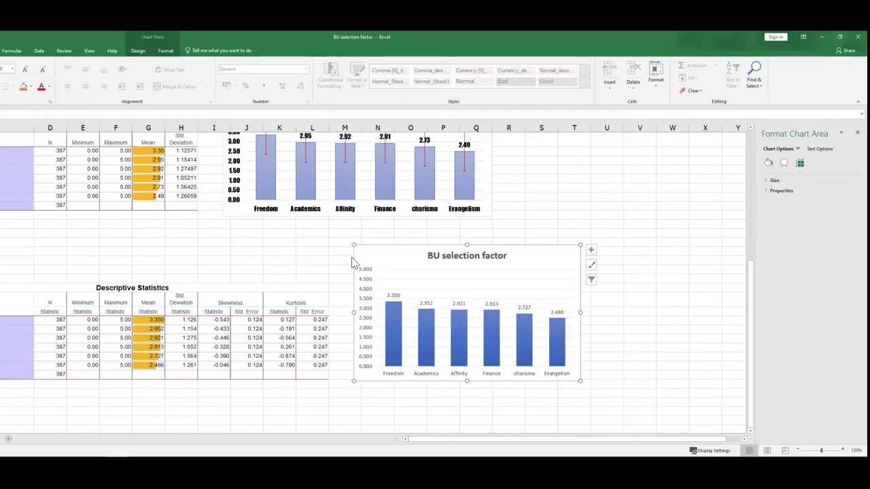
pyautogui.click(49, 86)
pyautogui.click(45, 117)
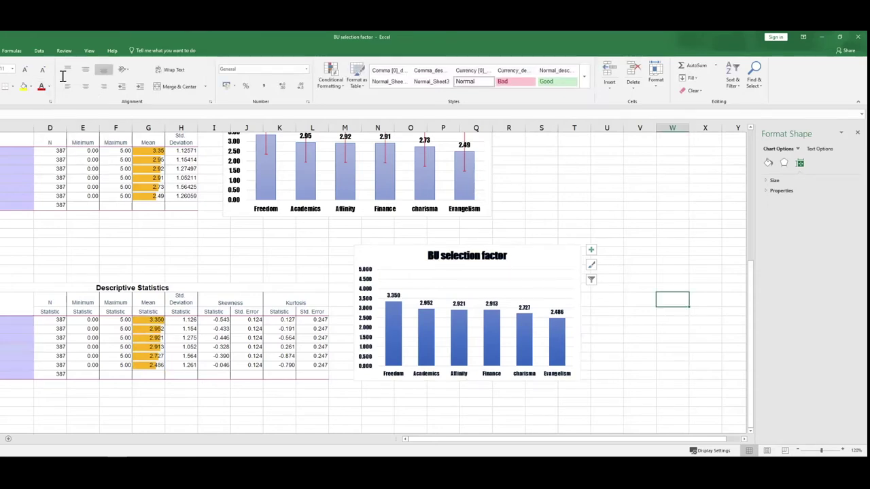
pyautogui.click(503, 248)
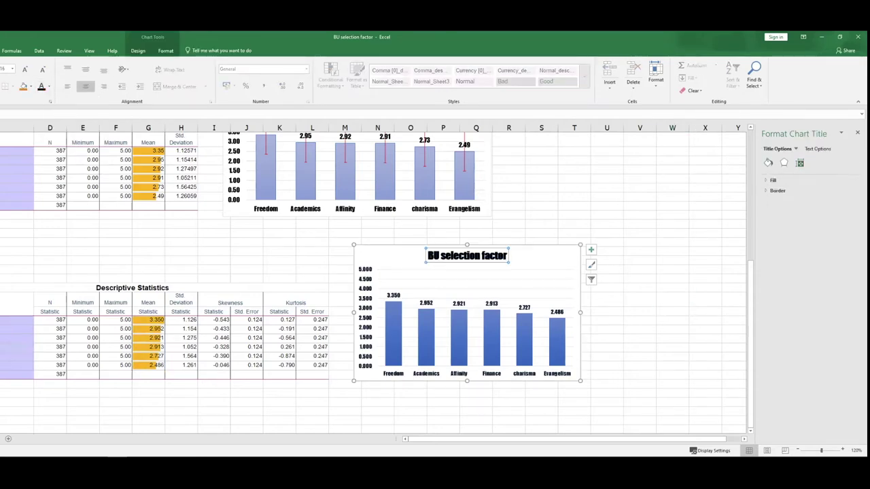
pyautogui.click(640, 271)
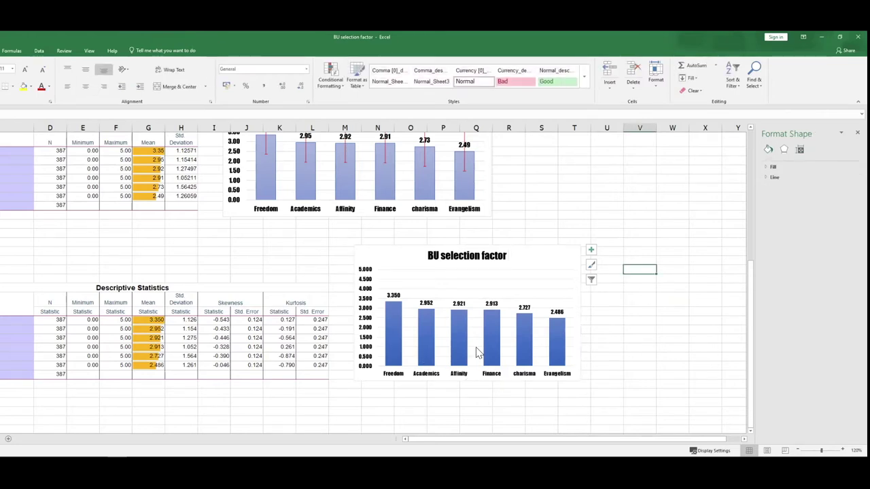
# Add custom vertical error bars to the new chart's columns, with the Std. Deviation cells H44:H49 as the positive error values
pyautogui.rightClick(391, 340)
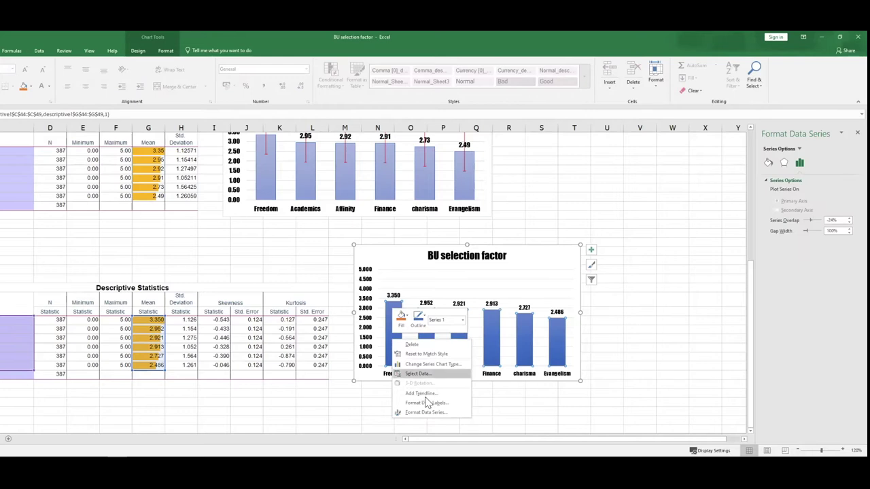
pyautogui.click(592, 251)
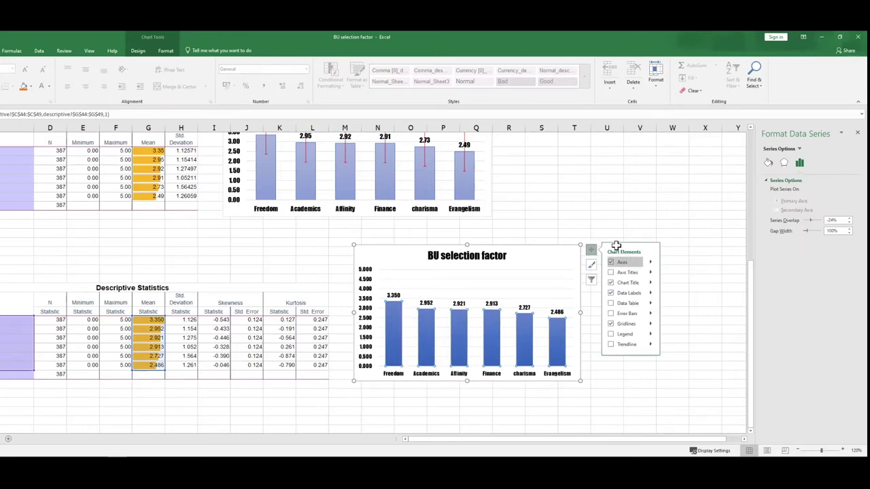
pyautogui.click(591, 251)
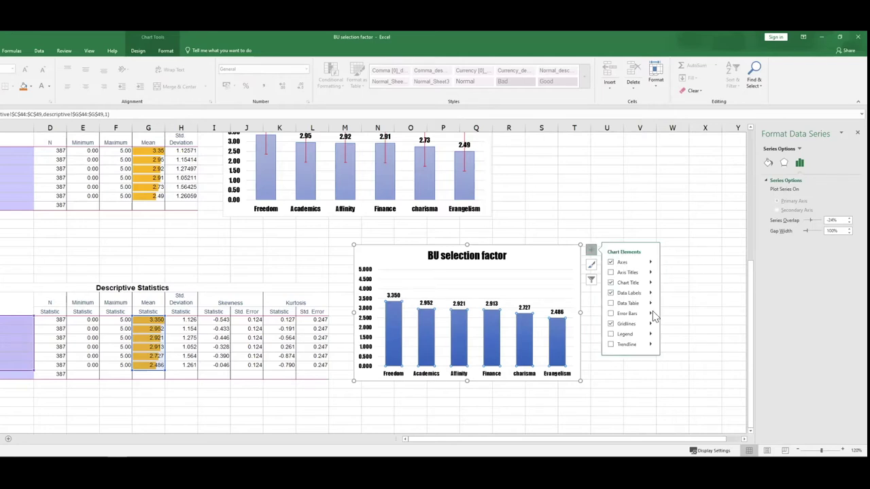
pyautogui.click(652, 313)
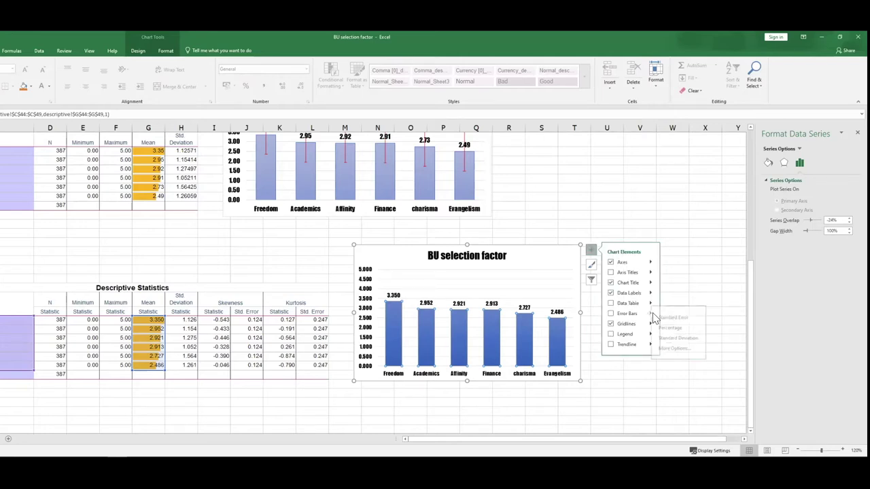
pyautogui.click(680, 349)
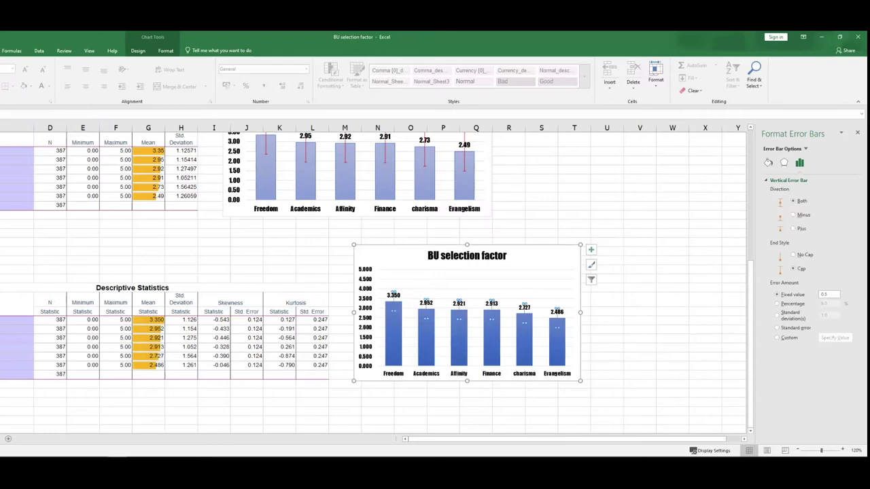
pyautogui.click(778, 338)
pyautogui.click(835, 338)
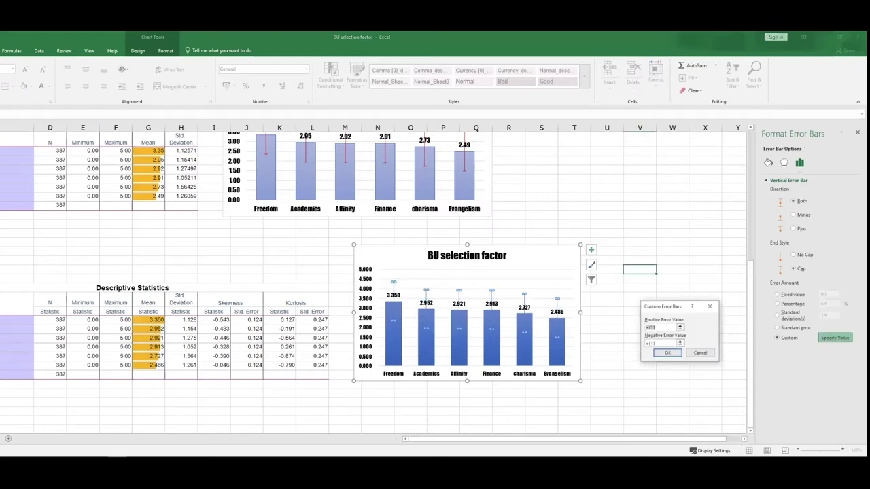
pyautogui.moveTo(183, 321); pyautogui.dragTo(187, 365)
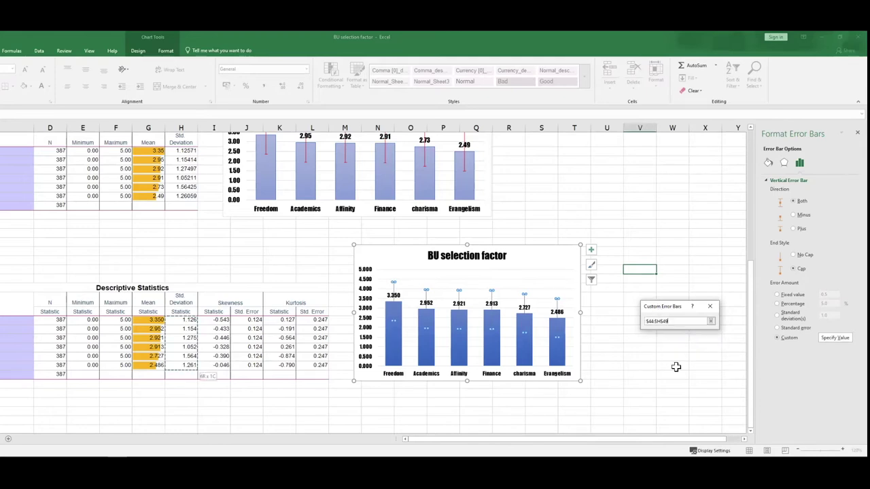
pyautogui.press('Return')
pyautogui.press('Return')
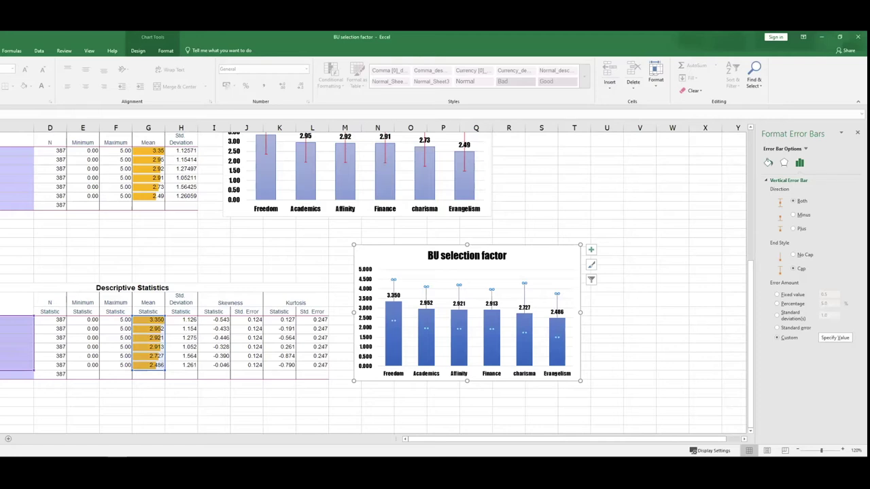
# Color the new chart's error bars red
pyautogui.click(768, 162)
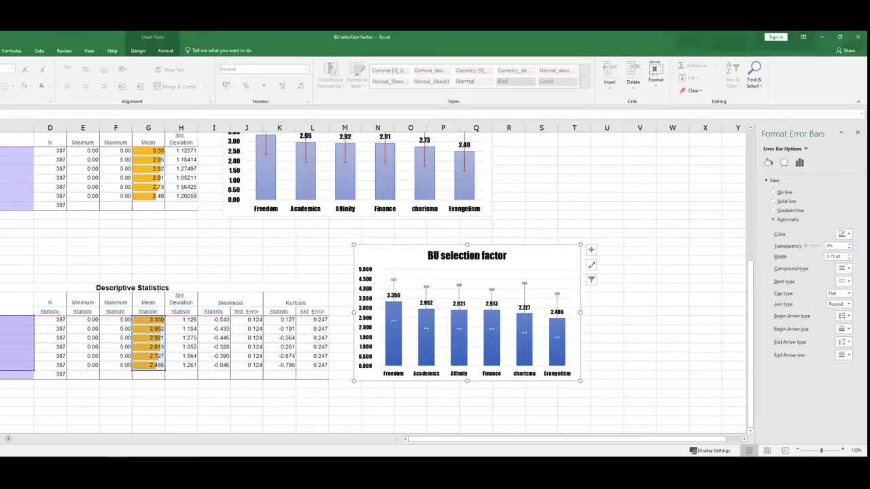
pyautogui.click(844, 233)
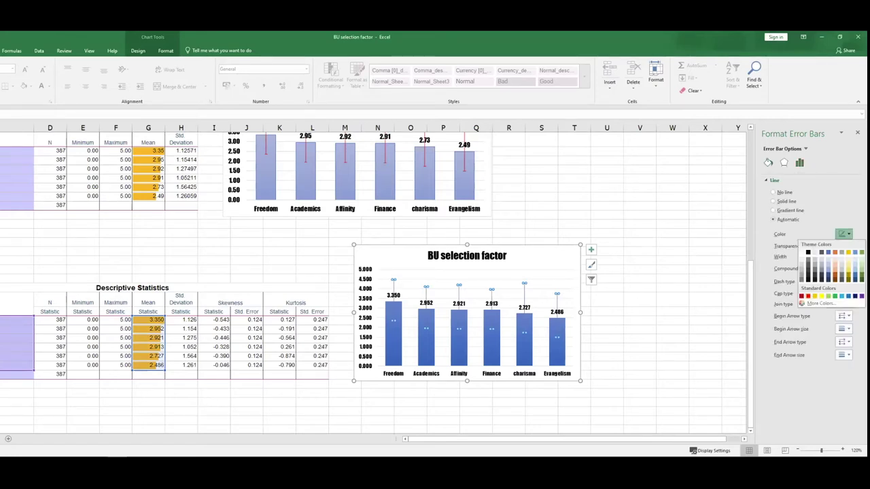
pyautogui.click(656, 312)
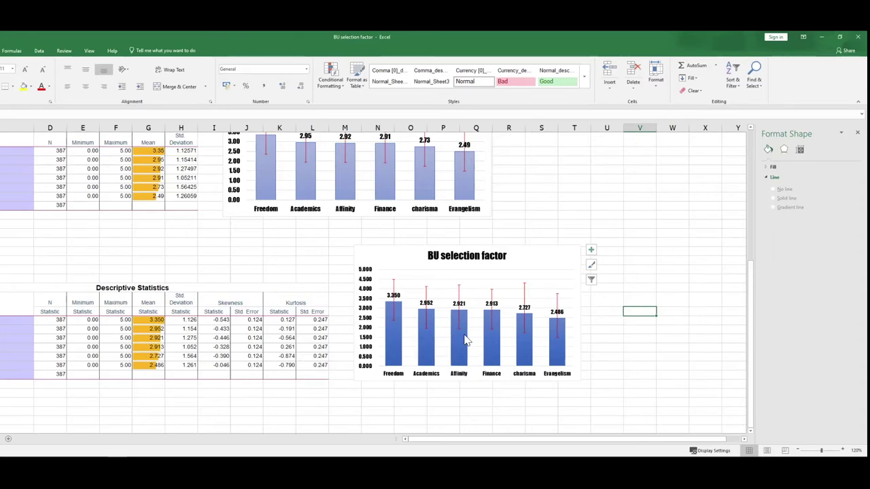
# Examine the mean columns and error bars of each selection factor in the new chart against the earlier chart above it
pyautogui.moveTo(463, 356)
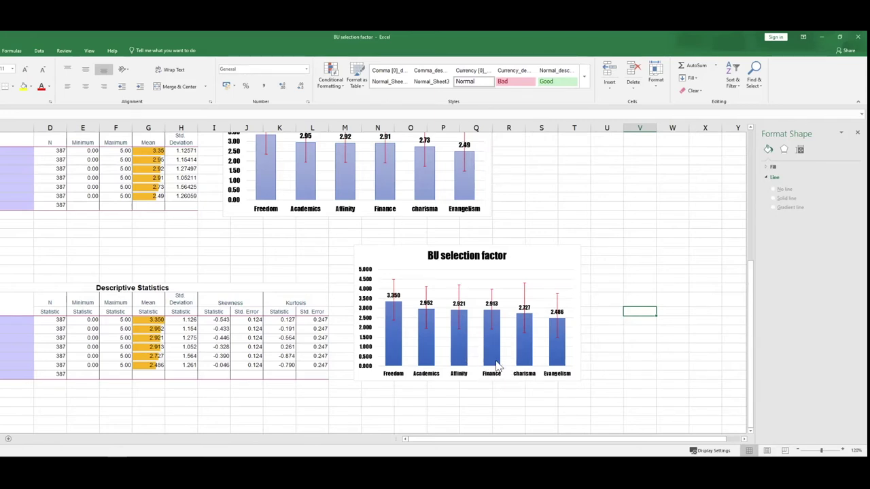
pyautogui.moveTo(497, 365)
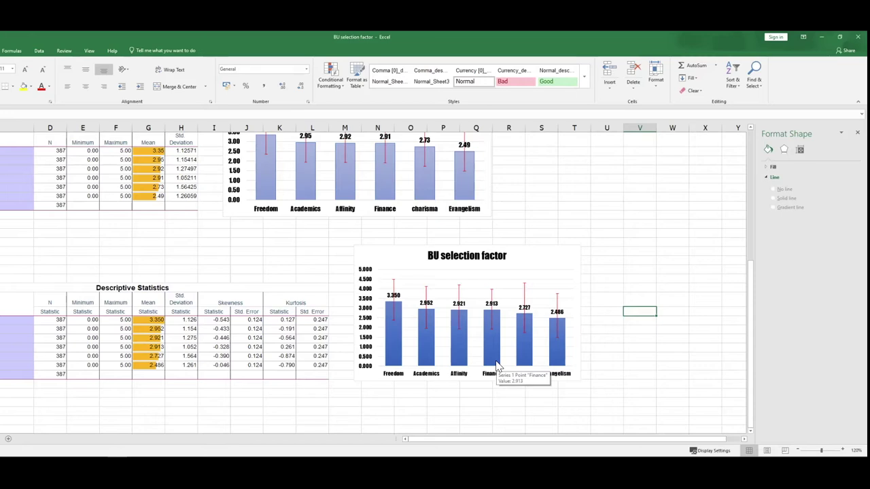
pyautogui.moveTo(525, 365)
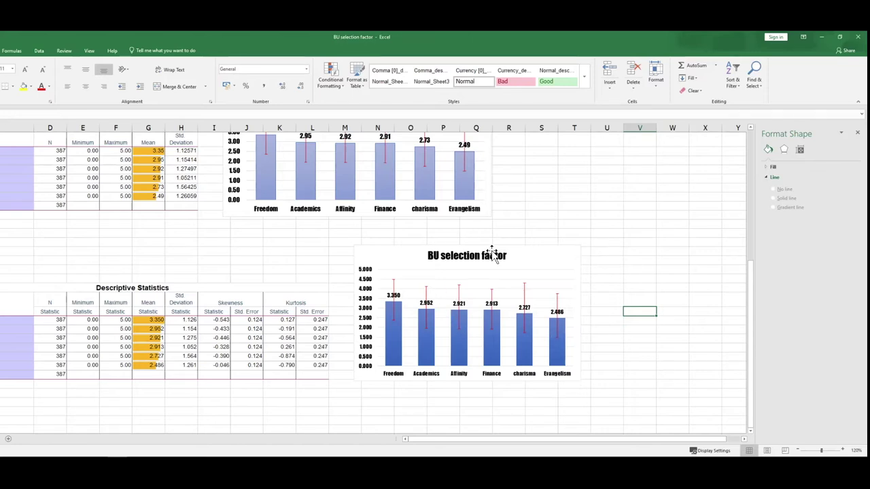
pyautogui.scroll(6, 321, 280)
pyautogui.scroll(-6, 408, 289)
pyautogui.click(538, 254)
pyautogui.click(626, 241)
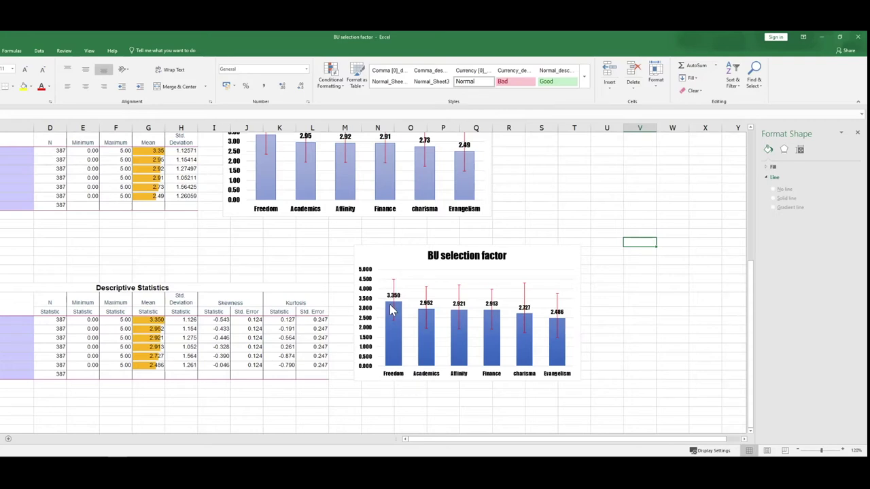
pyautogui.moveTo(390, 307)
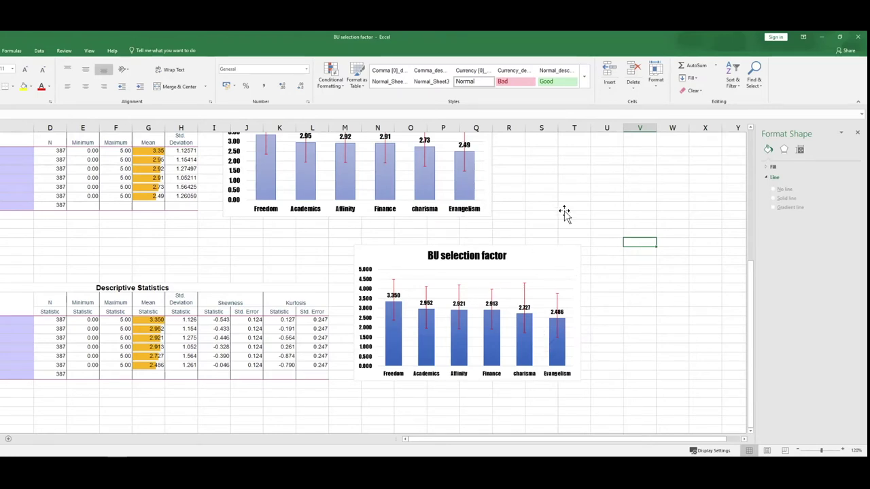
pyautogui.click(586, 250)
pyautogui.click(613, 256)
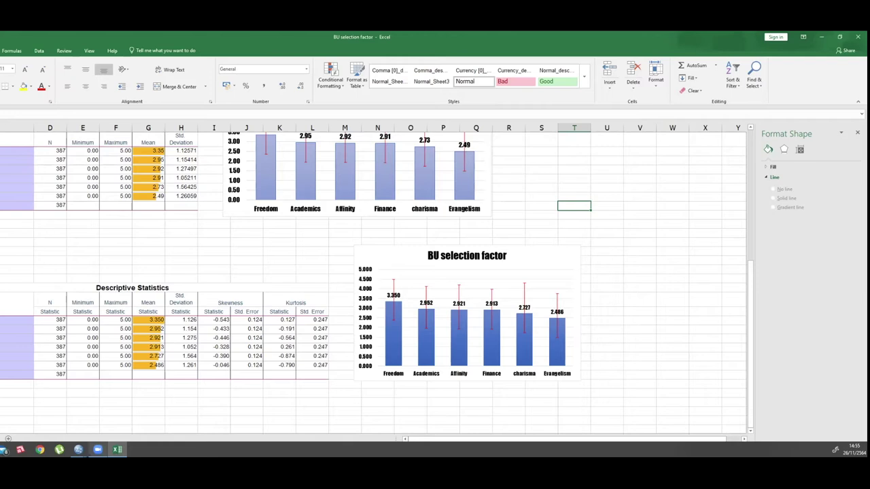
# Switch to the bu.sav data set in SPSS and review the labels of the satisfaction, value-for-money and recommendation variables
pyautogui.moveTo(78, 449)
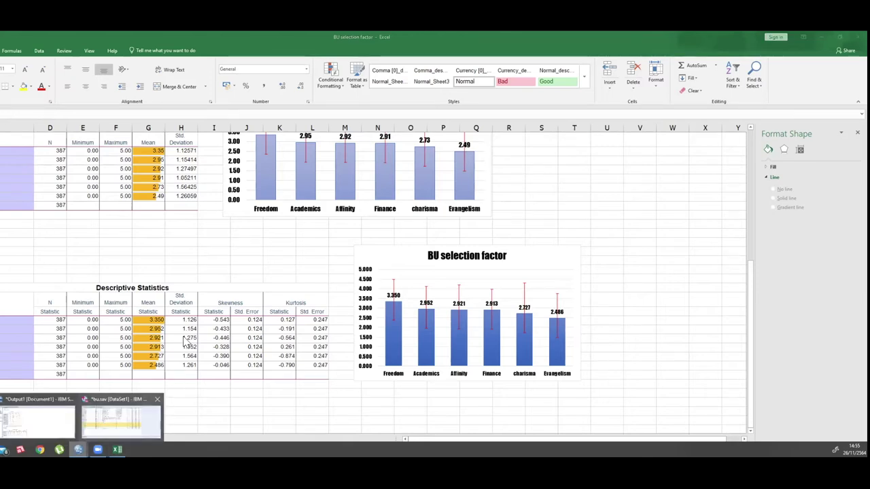
pyautogui.click(121, 418)
pyautogui.click(141, 193)
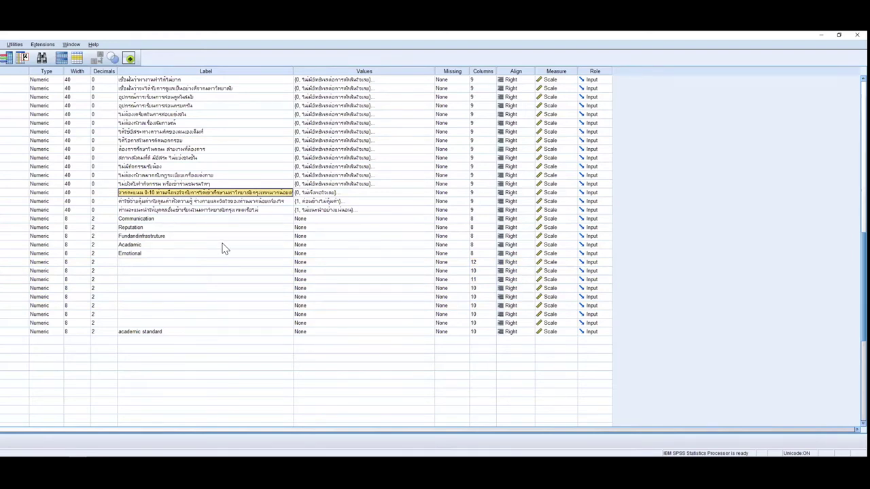
pyautogui.press('Down')
pyautogui.press('Down')
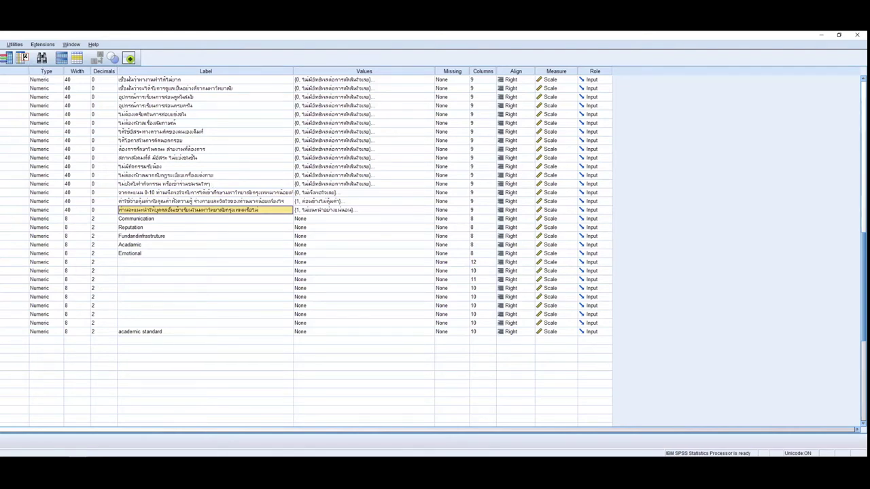
# Start a Linear Regression with the 0-10 satisfaction score variable as the dependent variable
pyautogui.hotkey('alt', 'a')
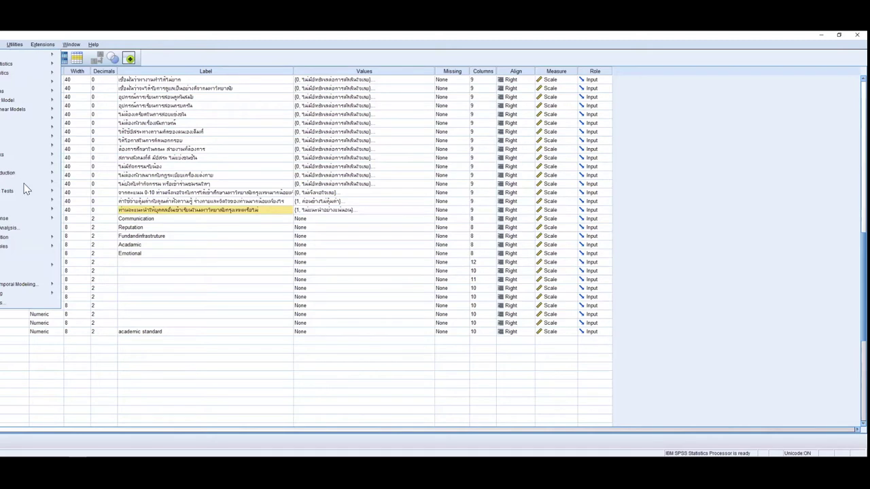
pyautogui.moveTo(27, 182)
pyautogui.moveTo(32, 138)
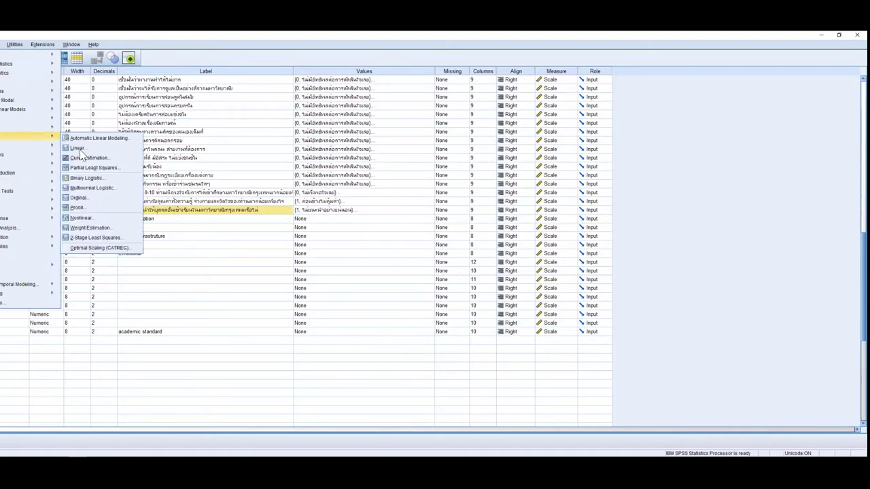
pyautogui.click(78, 149)
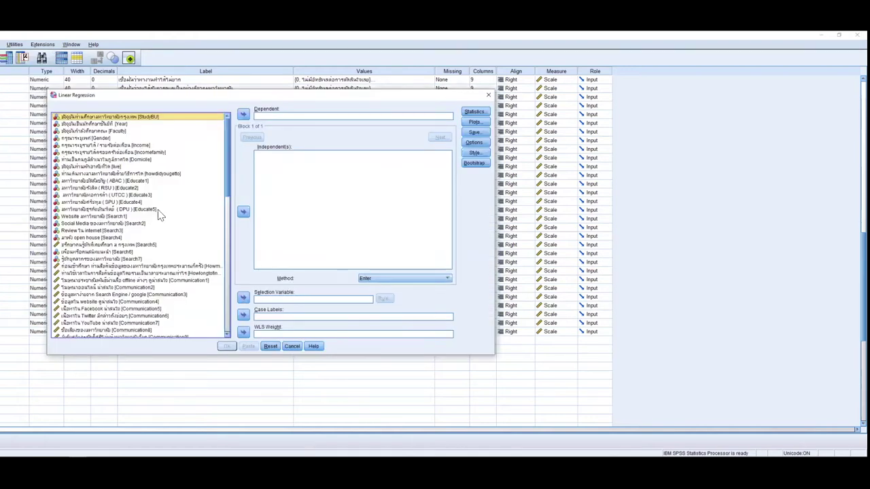
pyautogui.scroll(-10, 114, 227)
pyautogui.click(207, 220)
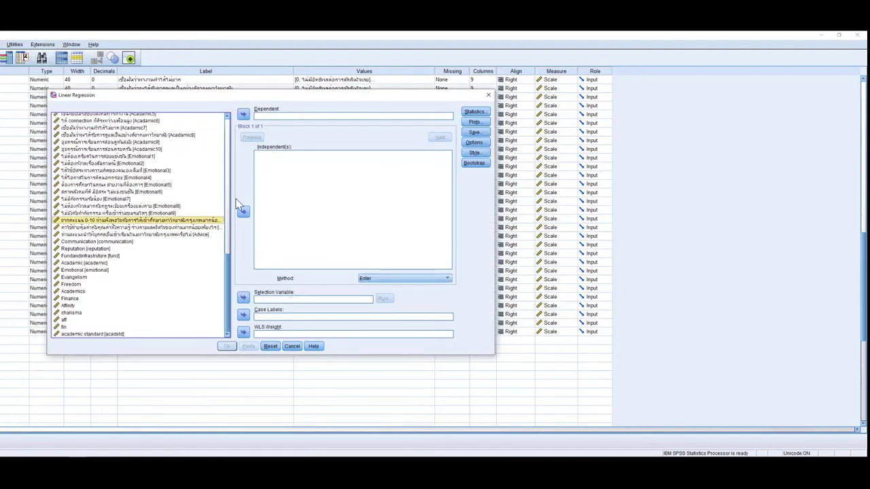
pyautogui.click(243, 114)
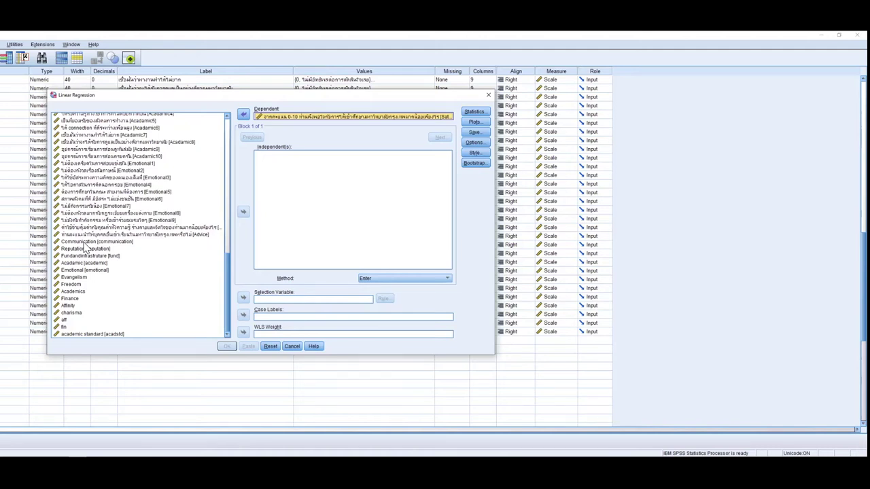
# Add Evangelism, Freedom, Academics, Finance, Affinity and charisma as independent variables with the Enter method and run the regression
pyautogui.click(85, 242)
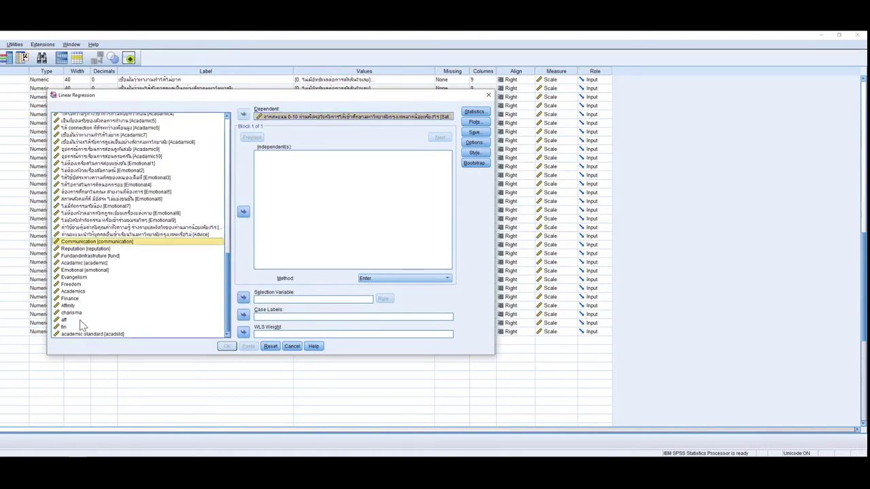
pyautogui.click(73, 277)
pyautogui.keyDown('shift'); pyautogui.click(72, 313); pyautogui.keyUp('shift')
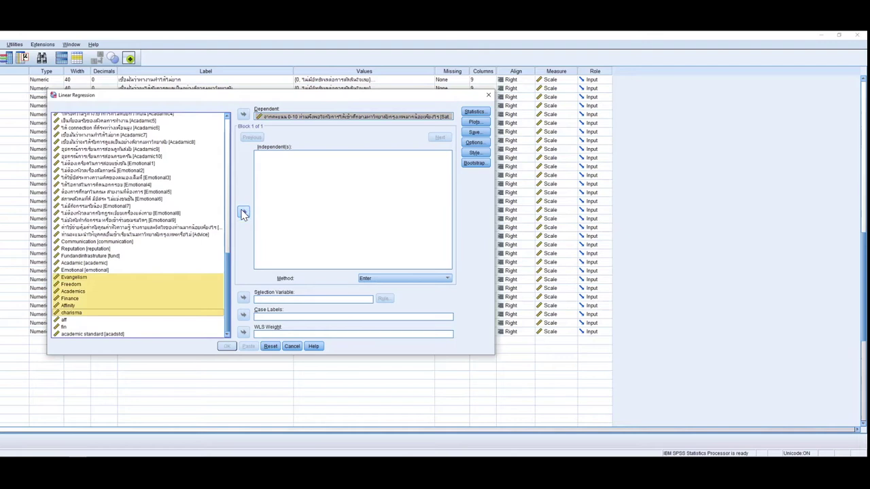
pyautogui.click(243, 211)
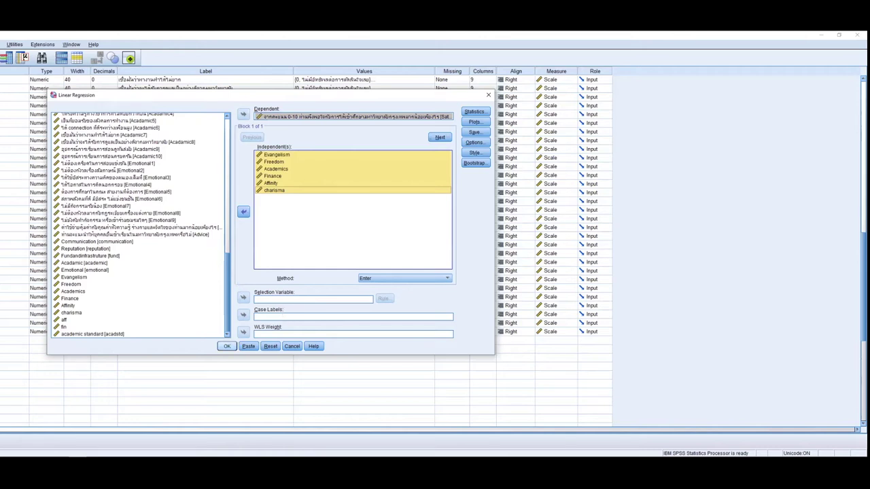
pyautogui.press('Return')
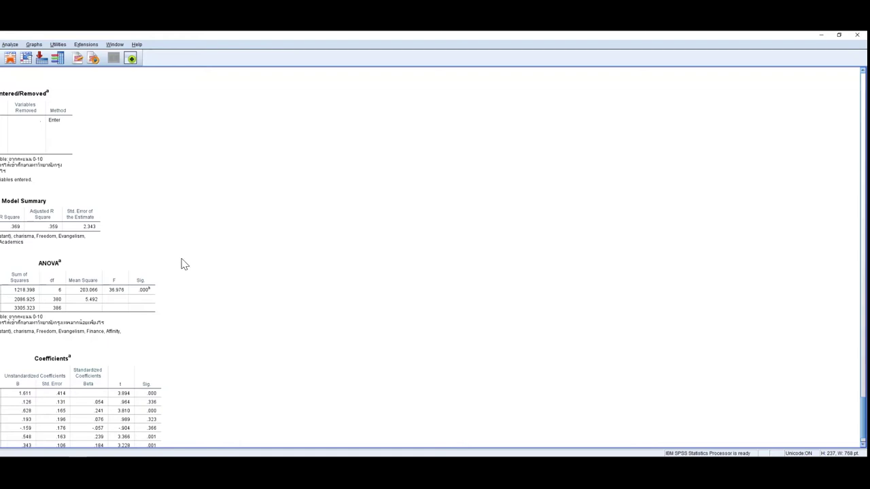
# Examine the regression output's Model Summary, ANOVA and Coefficients tables, including the standardized Beta and Sig. values
pyautogui.scroll(-1, 114, 280)
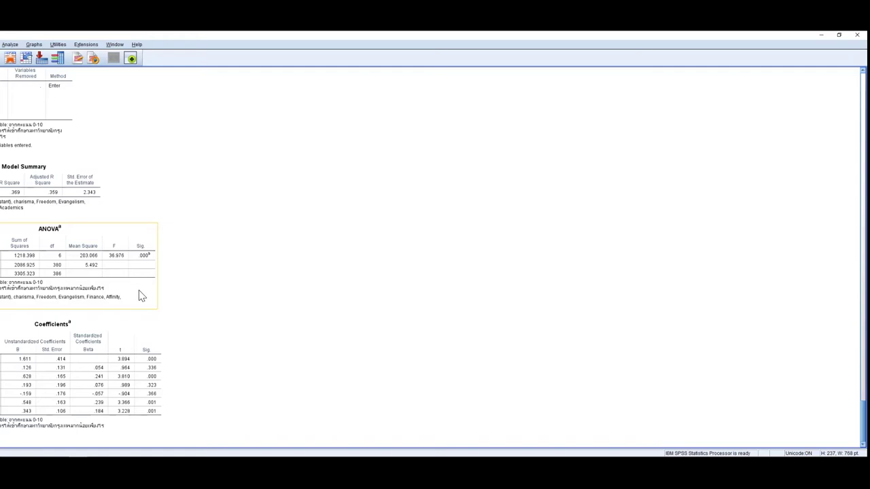
pyautogui.click(129, 331)
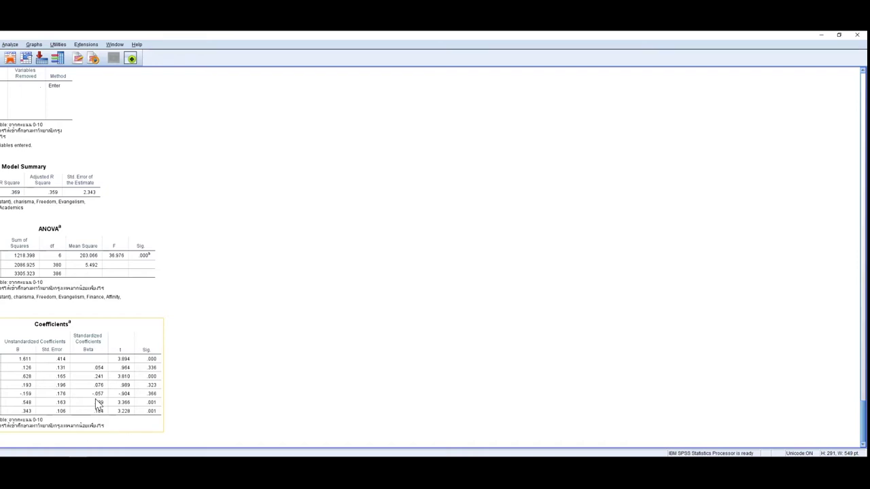
pyautogui.click(99, 408)
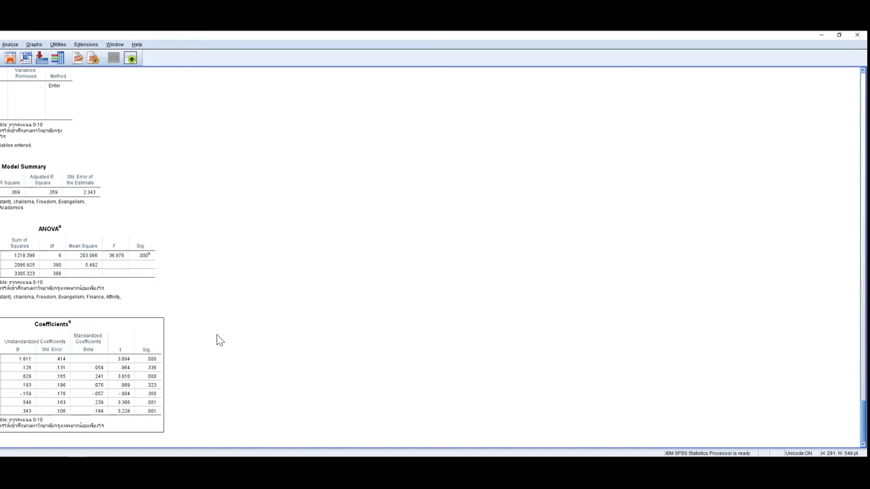
# Start a K-Means Cluster Analysis with Evangelism, Freedom, Academics, Finance, Affinity and charisma as the clustering variables
pyautogui.click(8, 45)
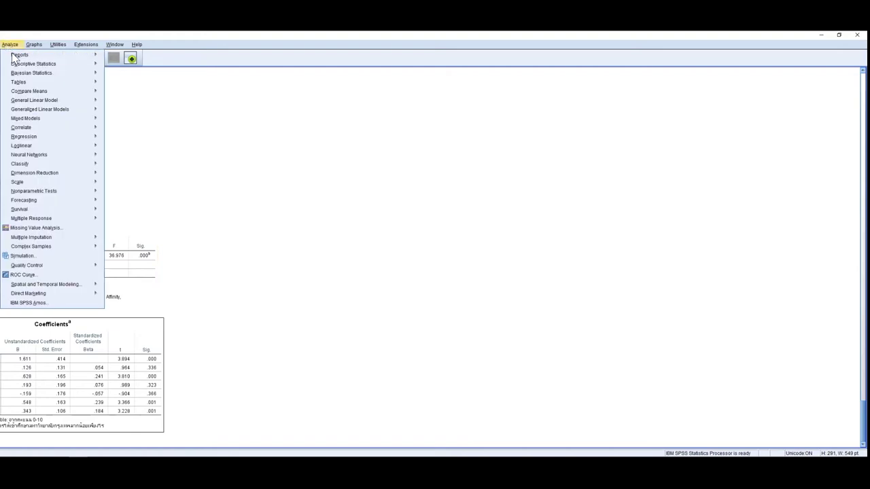
pyautogui.moveTo(82, 172)
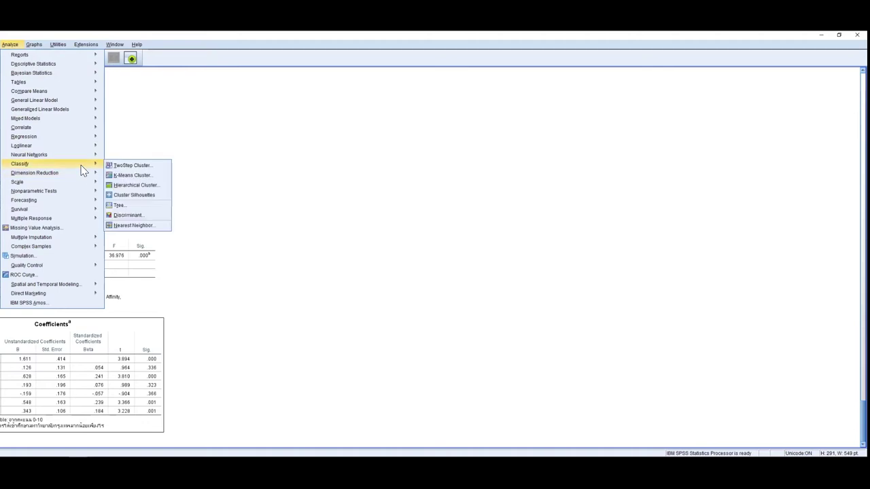
pyautogui.click(131, 178)
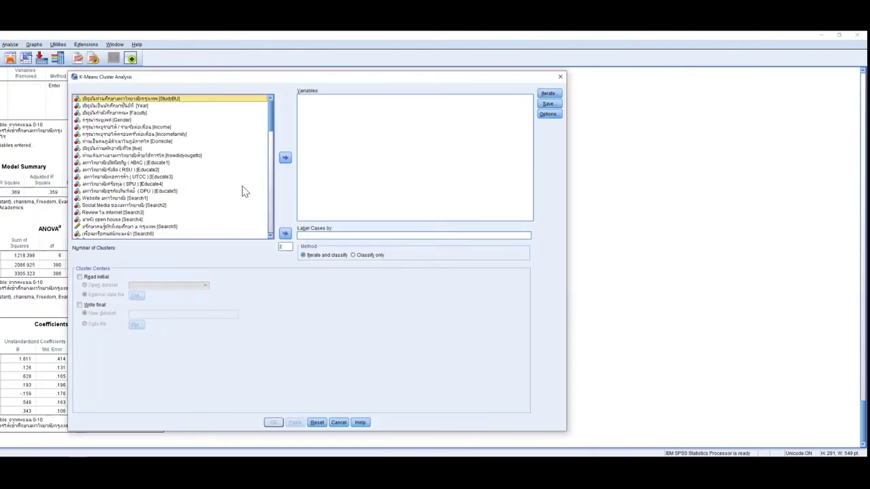
pyautogui.scroll(-5, 204, 204)
pyautogui.scroll(-4, 204, 218)
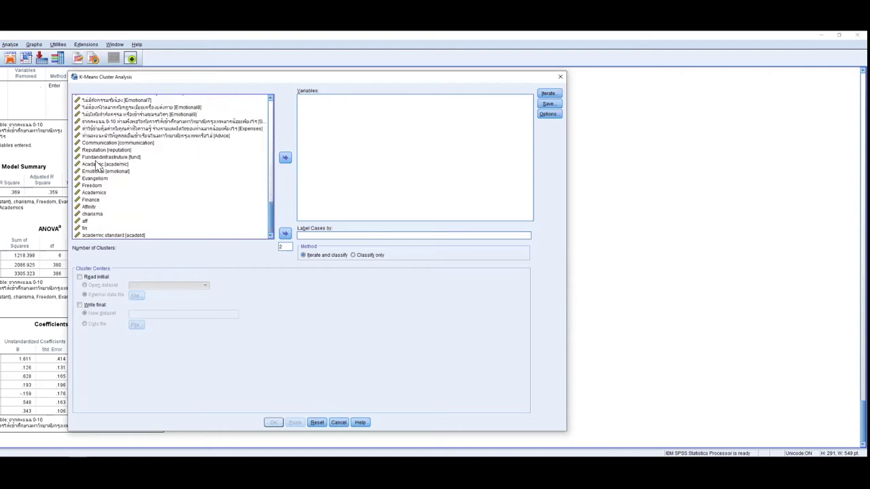
pyautogui.click(109, 143)
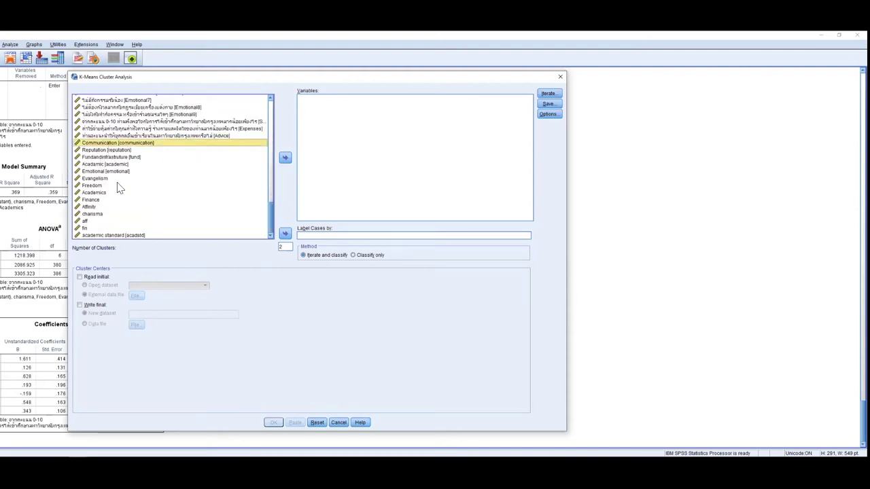
pyautogui.click(97, 179)
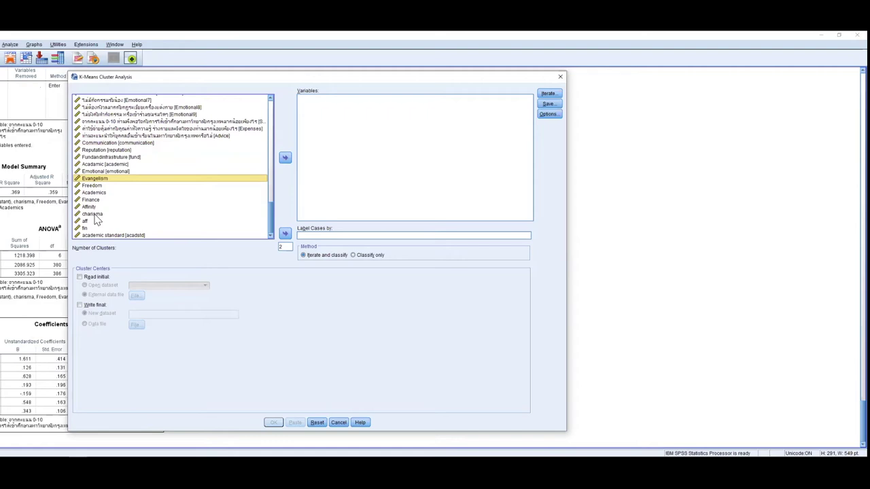
pyautogui.keyDown('shift'); pyautogui.click(95, 214); pyautogui.keyUp('shift')
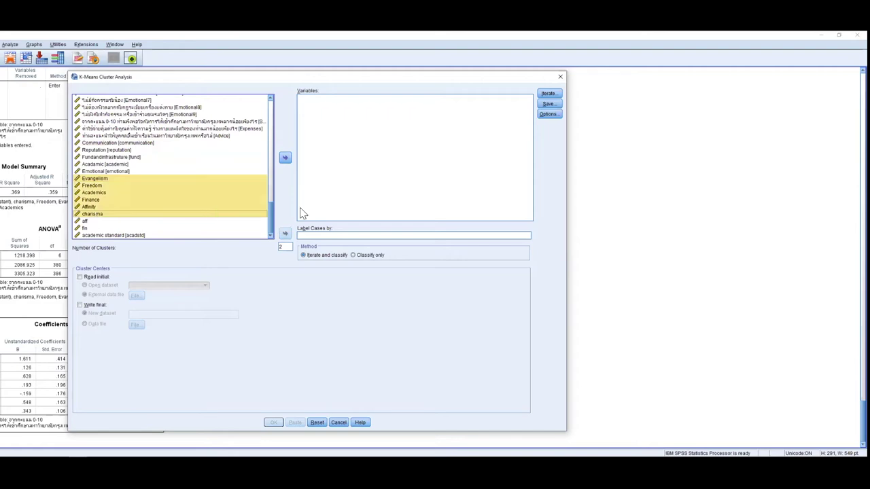
pyautogui.click(285, 158)
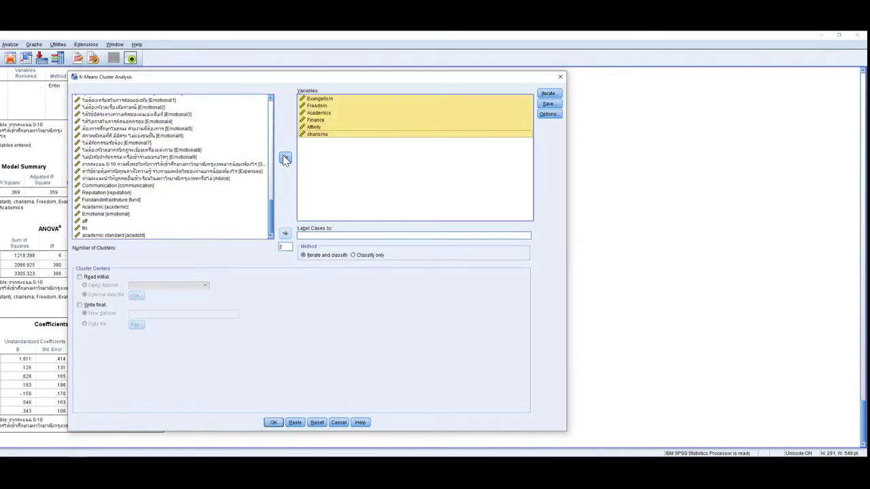
# Set the K-Means maximum iterations to 100 and include cluster information for each case in the output statistics
pyautogui.click(549, 93)
pyautogui.doubleClick(337, 215)
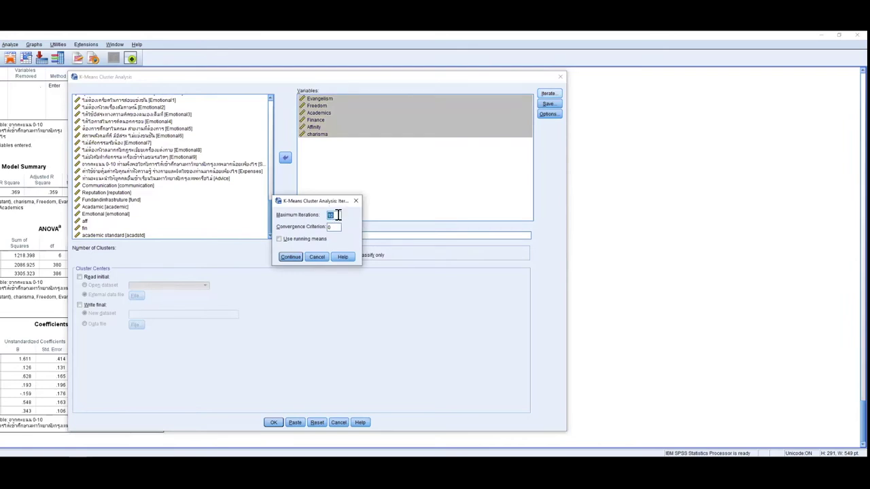
pyautogui.write('100')
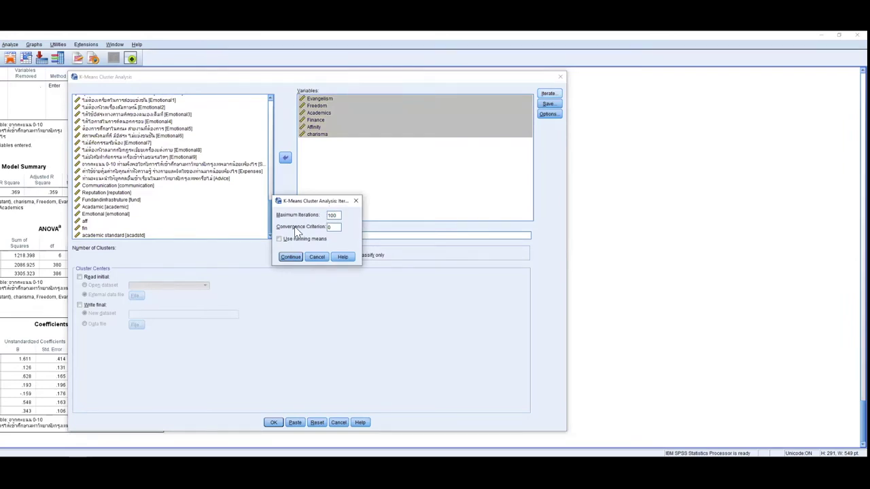
pyautogui.click(291, 258)
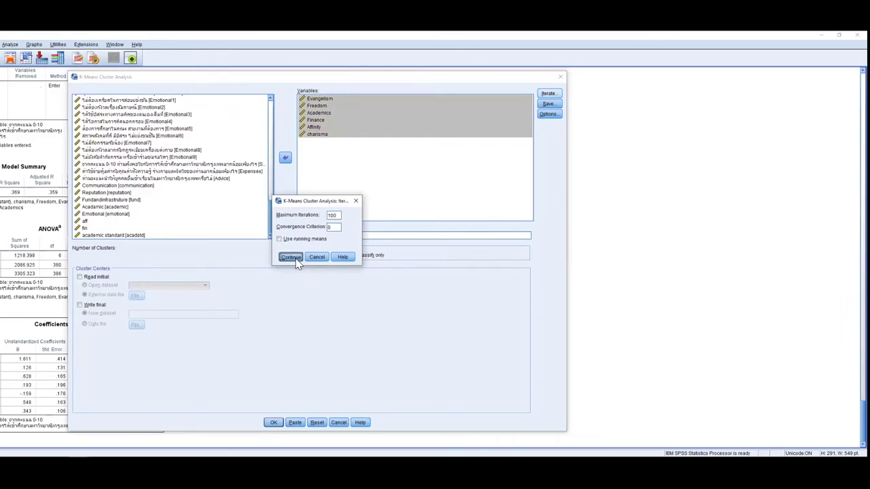
pyautogui.click(549, 115)
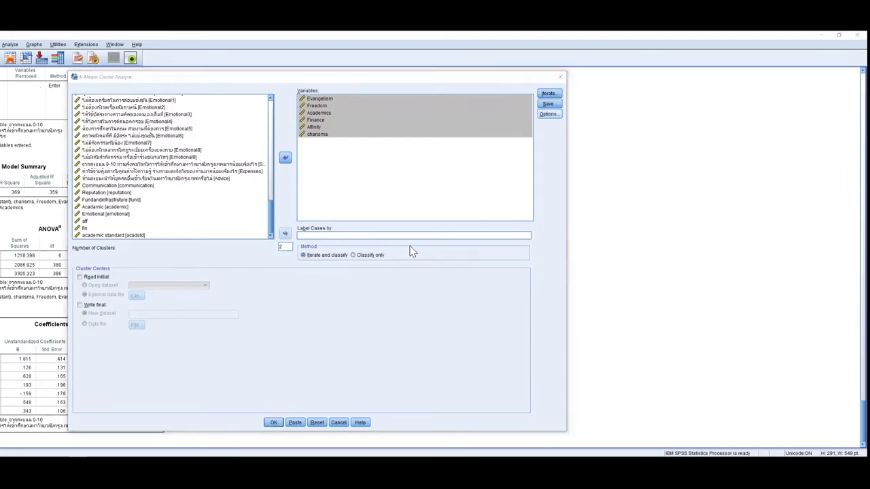
pyautogui.click(292, 226)
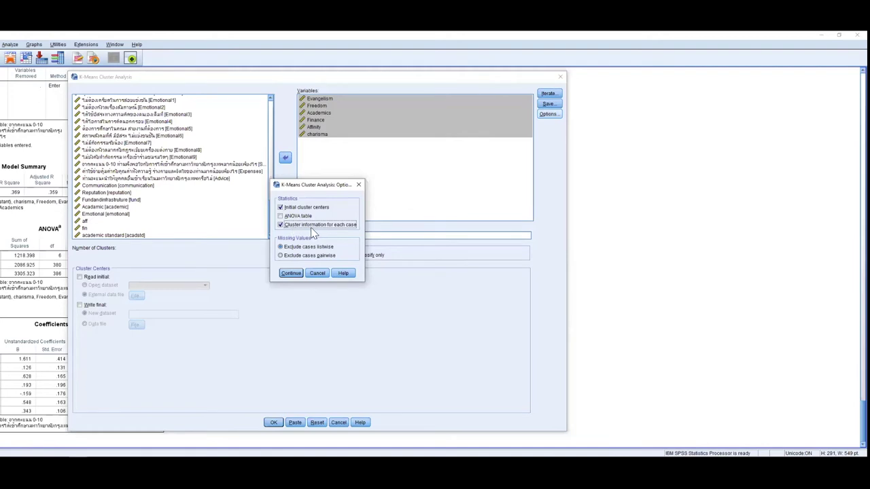
pyautogui.moveTo(299, 184); pyautogui.dragTo(226, 191)
pyautogui.click(213, 278)
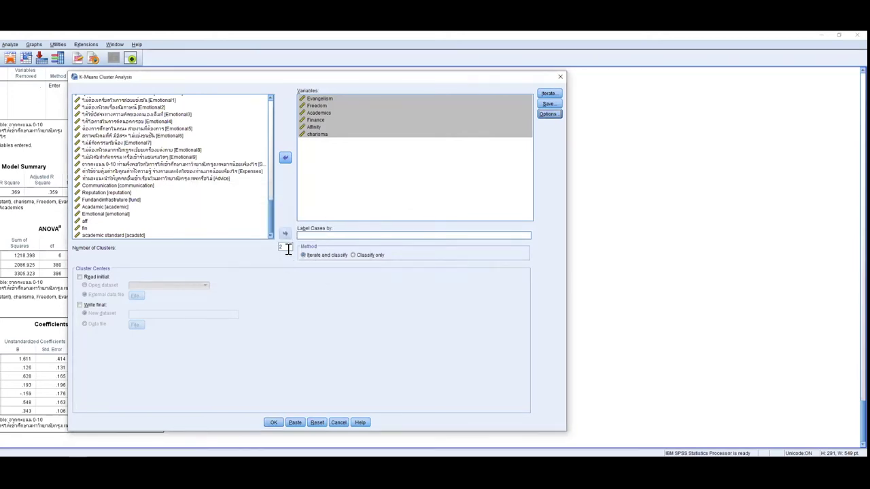
# Set the number of clusters to 3 and run the K-Means analysis
pyautogui.doubleClick(283, 247)
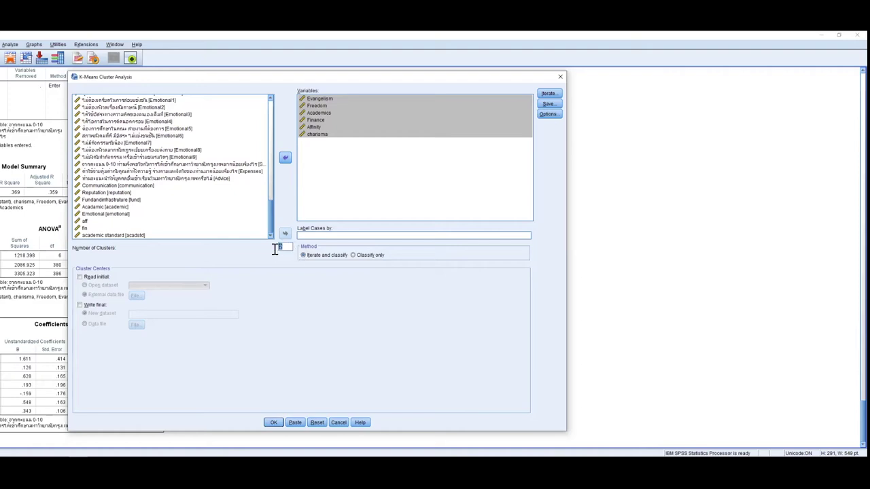
pyautogui.write('3')
pyautogui.click(273, 423)
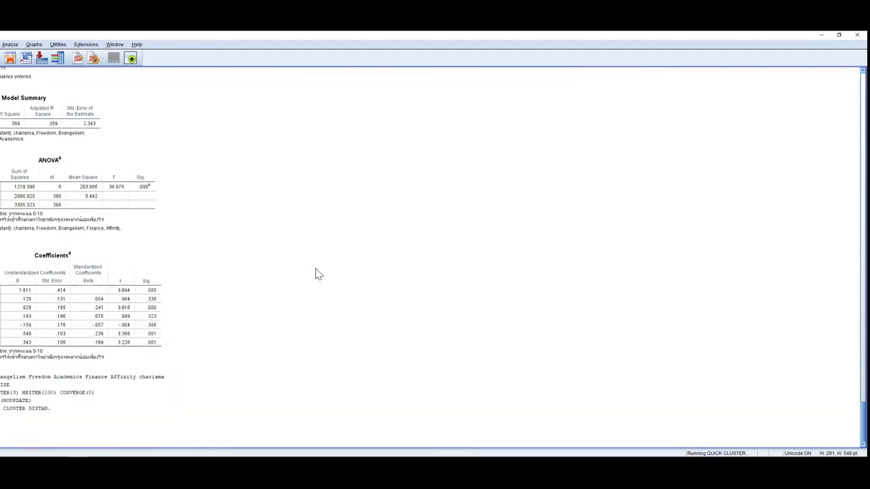
# Examine the K-Means output from the initial cluster centers, iteration history and cluster membership through to the final cluster centers and case counts
pyautogui.scroll(5, 122, 252)
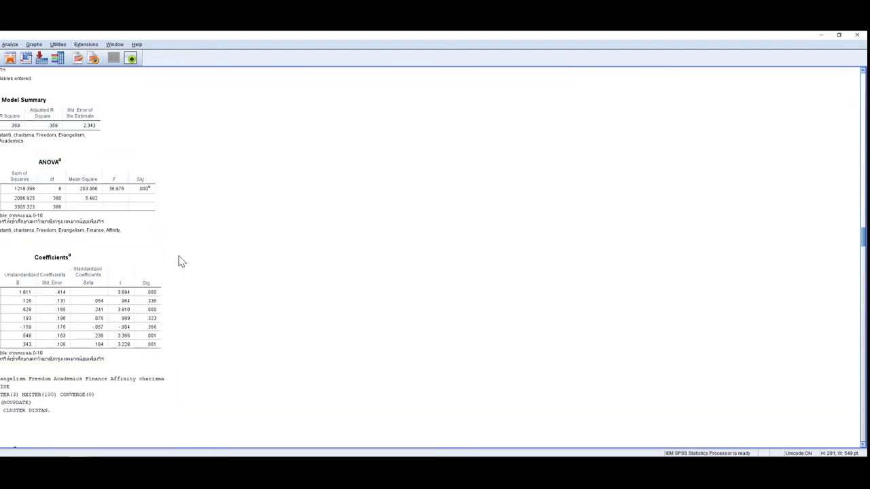
pyautogui.scroll(-4, 170, 262)
pyautogui.click(38, 238)
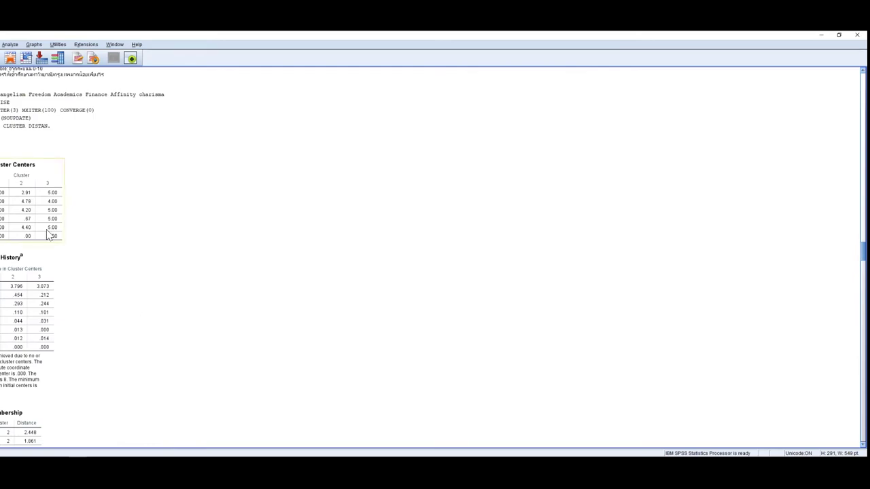
pyautogui.scroll(-4, 46, 235)
pyautogui.click(39, 181)
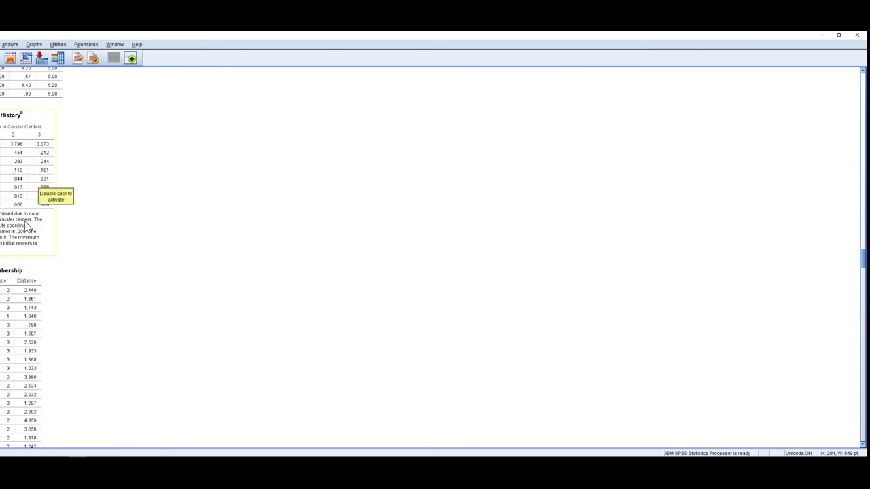
pyautogui.scroll(-4, 25, 222)
pyautogui.click(6, 210)
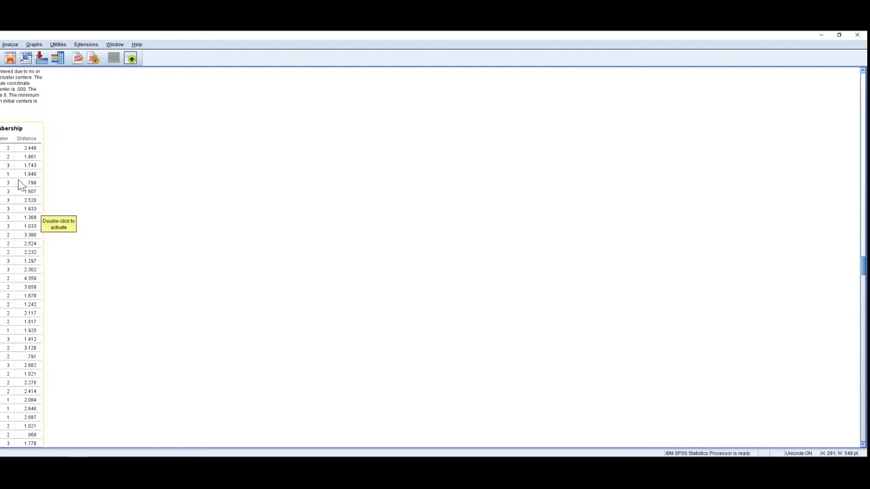
pyautogui.scroll(-6, 5, 193)
pyautogui.scroll(-2, 6, 194)
pyautogui.scroll(-5, 6, 194)
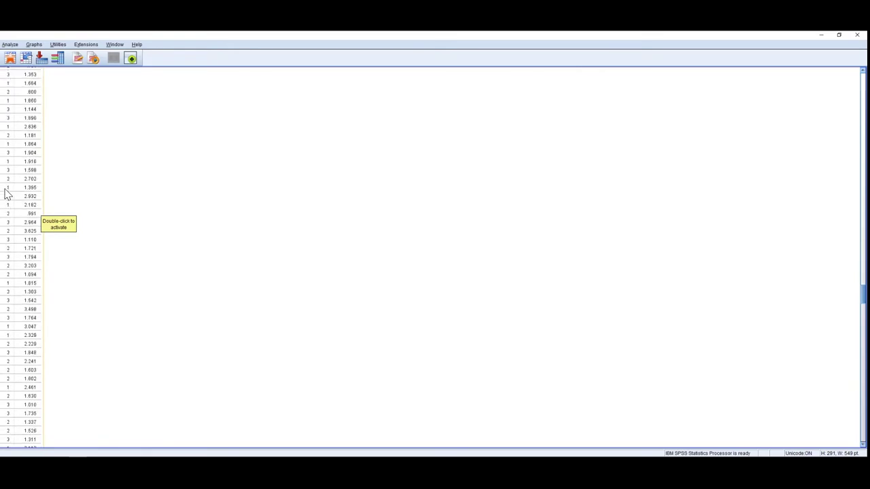
pyautogui.scroll(-10, 9, 194)
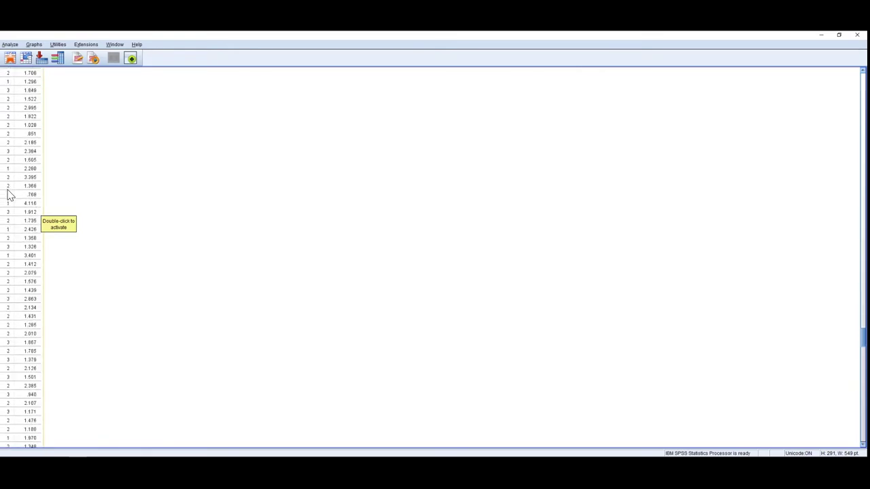
pyautogui.scroll(-7, 9, 194)
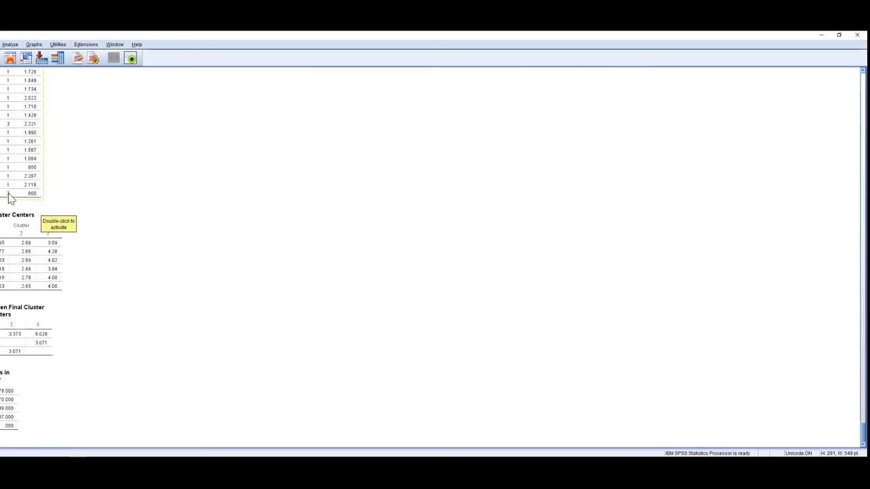